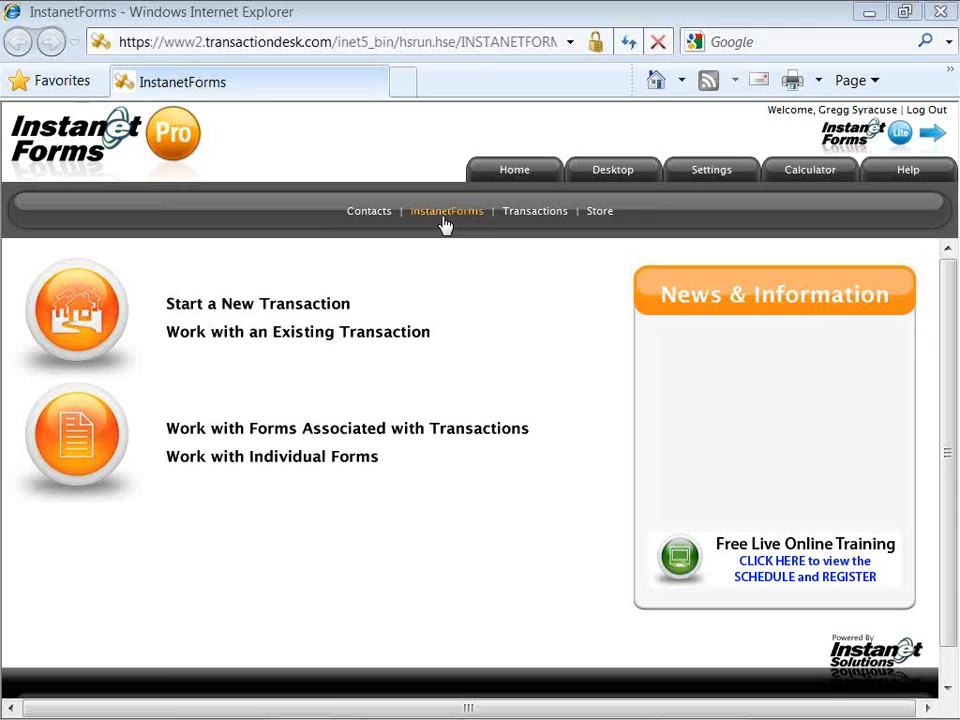
Step: Open the InstanetForms individual forms page with its form library folder tree
click(444, 220)
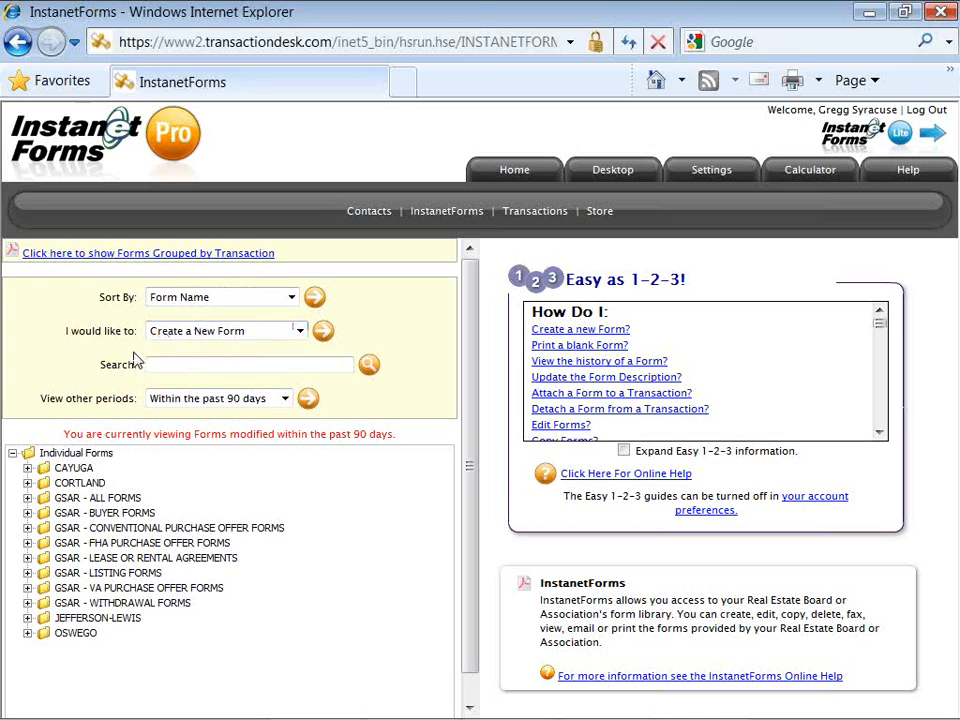
drag(135, 331, 62, 330)
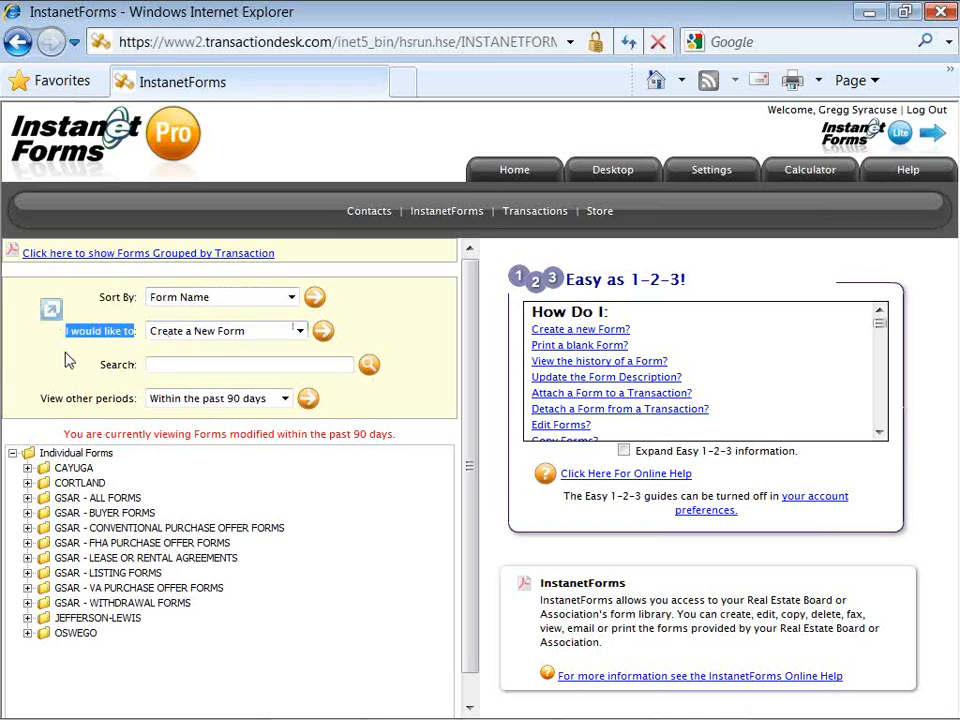
click(78, 359)
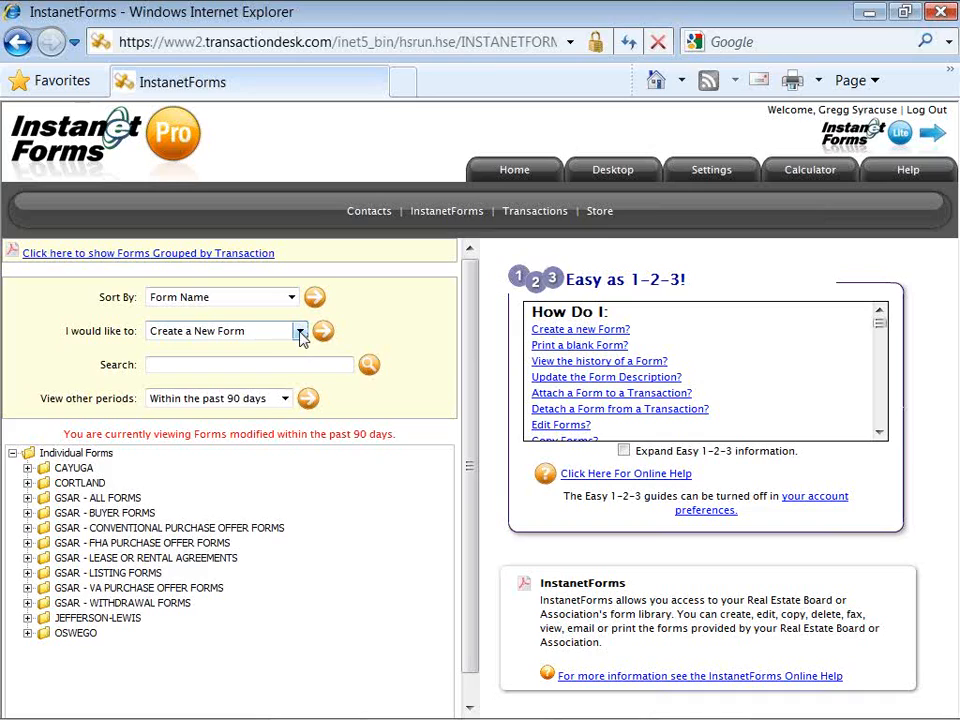
click(299, 332)
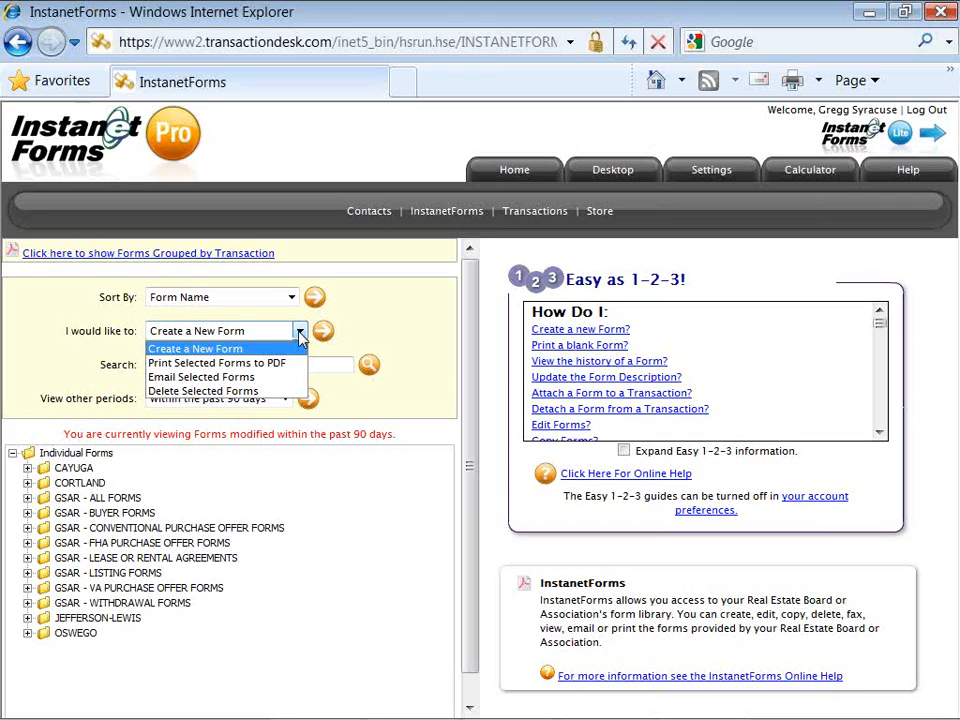
click(310, 348)
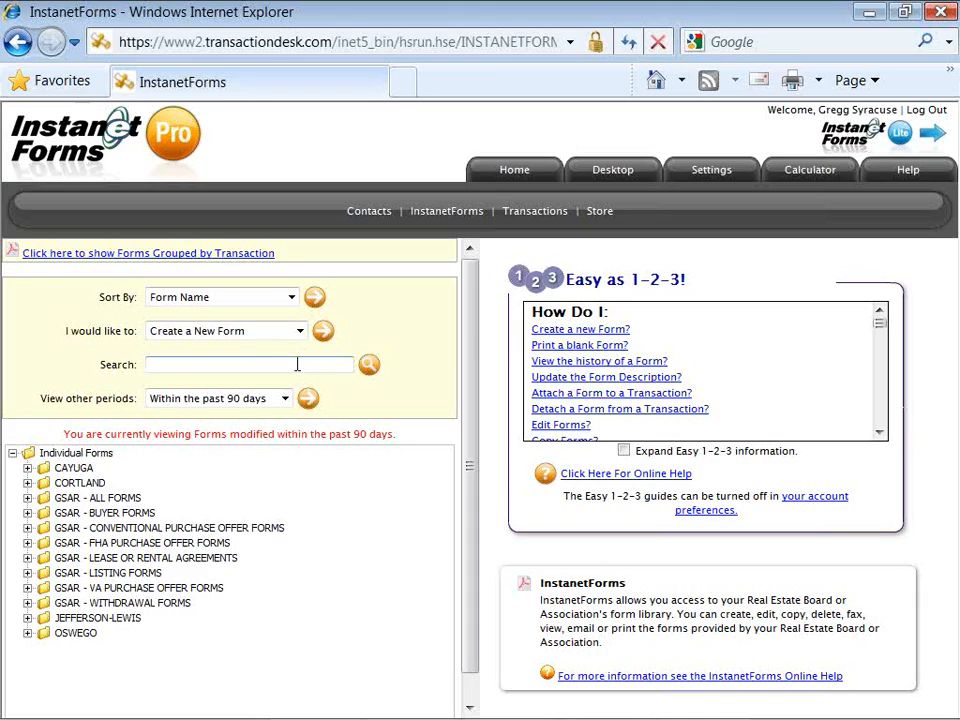
Step: Search the forms for 'Listing' and dismiss the '5 forms were found' notice
text(Listing)
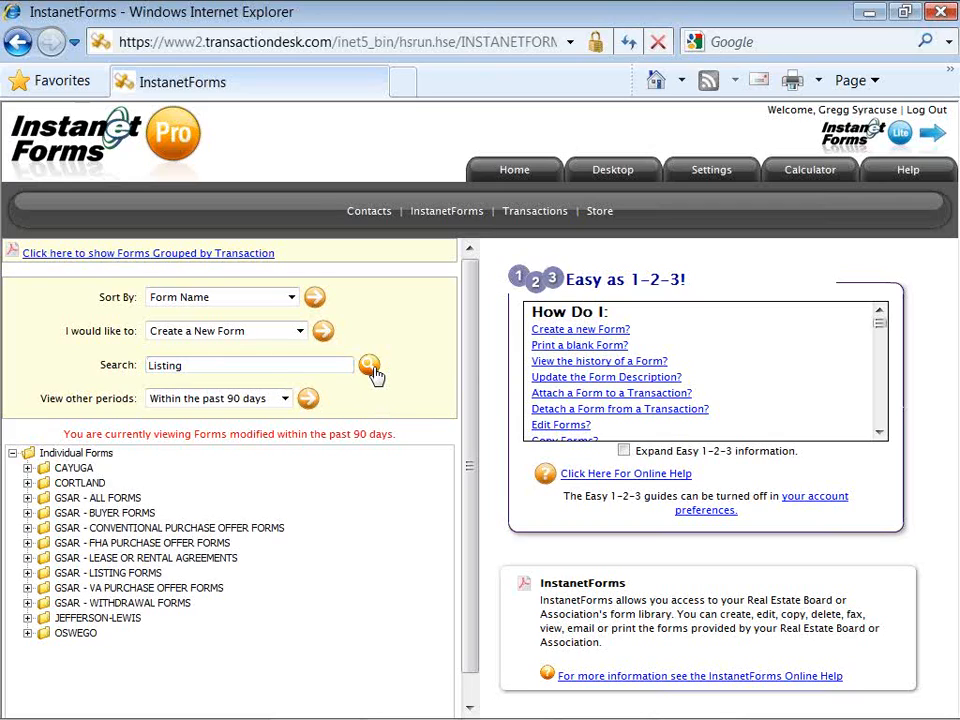
click(370, 368)
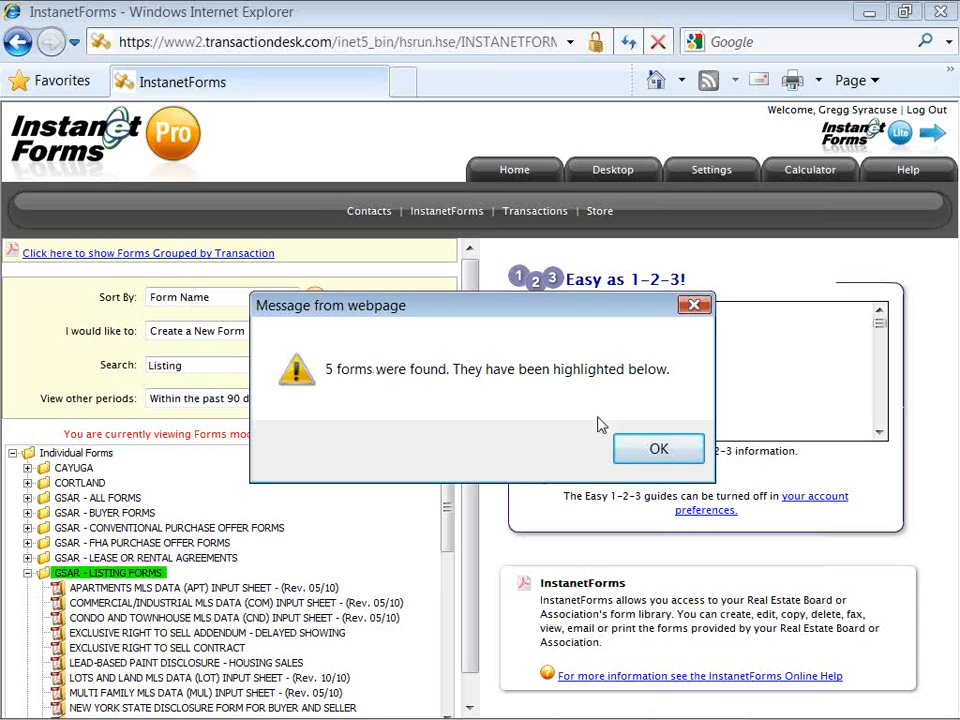
click(628, 449)
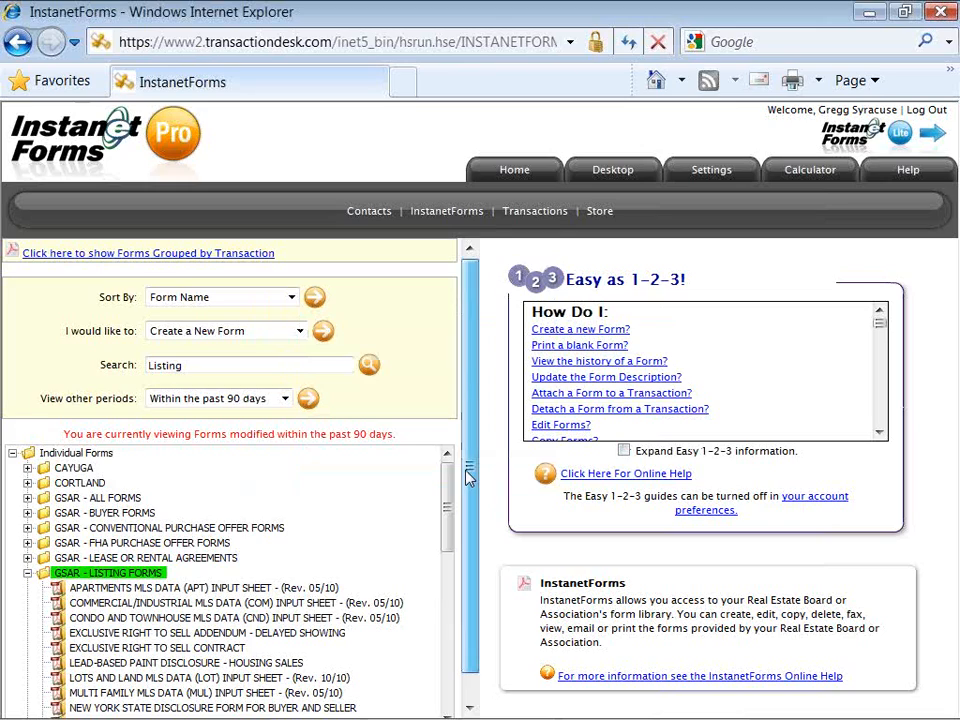
Step: Select OSWEGO's EXCLUSIVE RIGHT TO SELL CONTRACT - Letter (Rev. 07/10) in the forms tree
drag(468, 478, 466, 508)
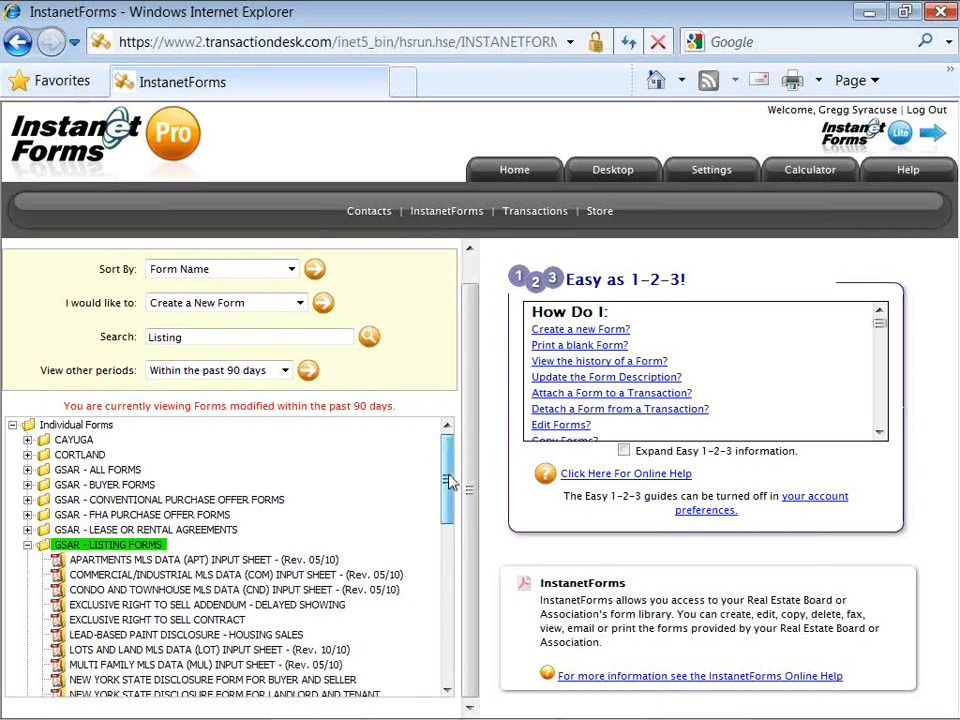
drag(449, 482, 448, 651)
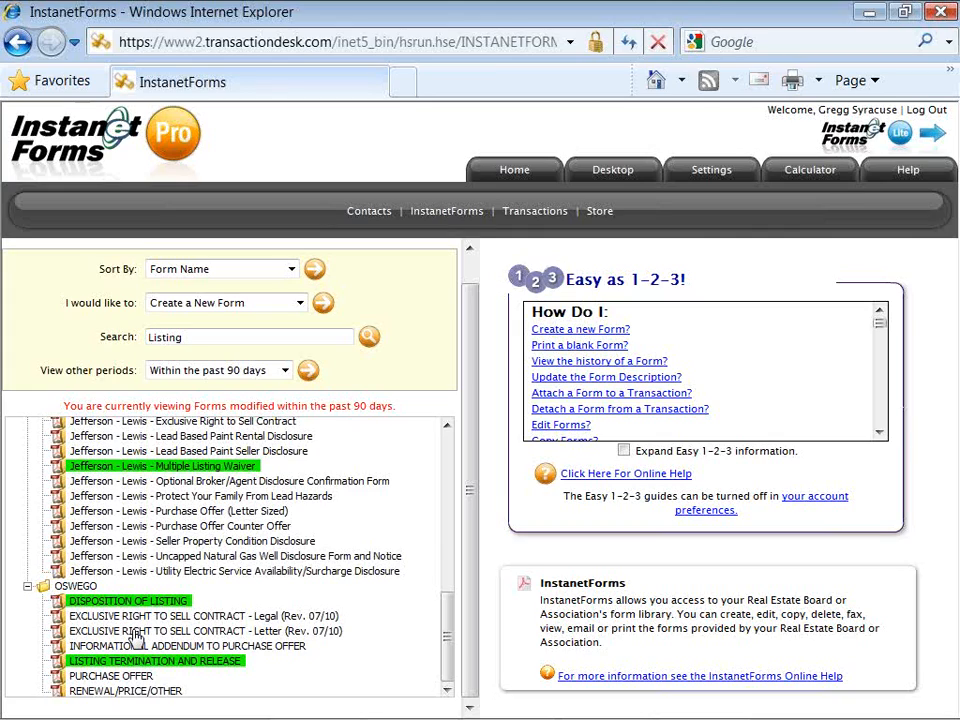
click(137, 631)
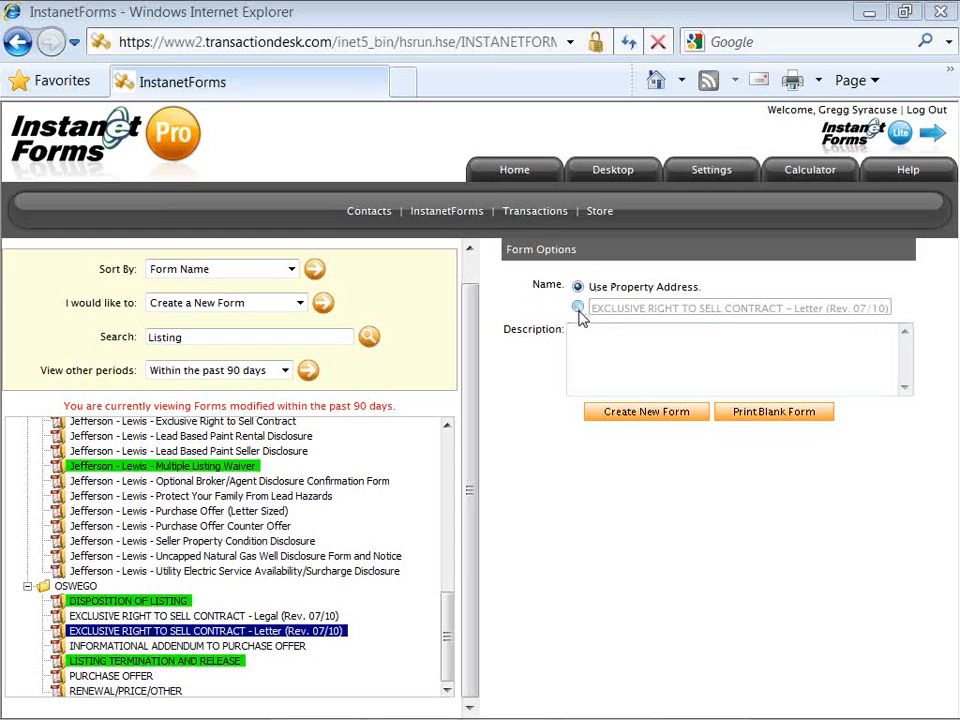
Step: Name the form by its title, prefixed with the client's name, and select that prefix
click(578, 308)
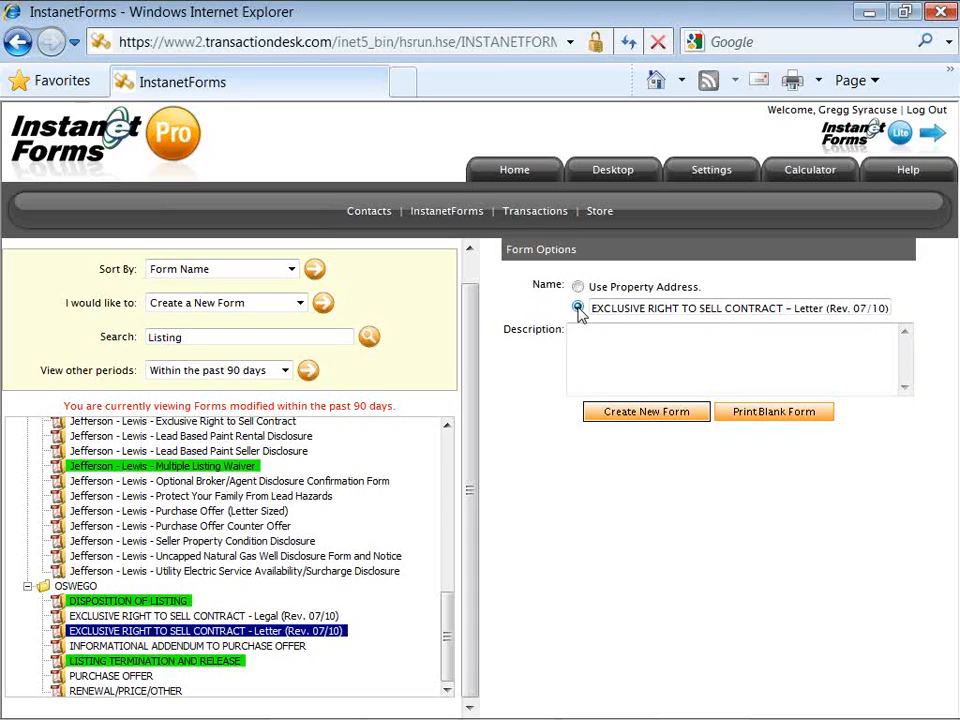
key(Up)
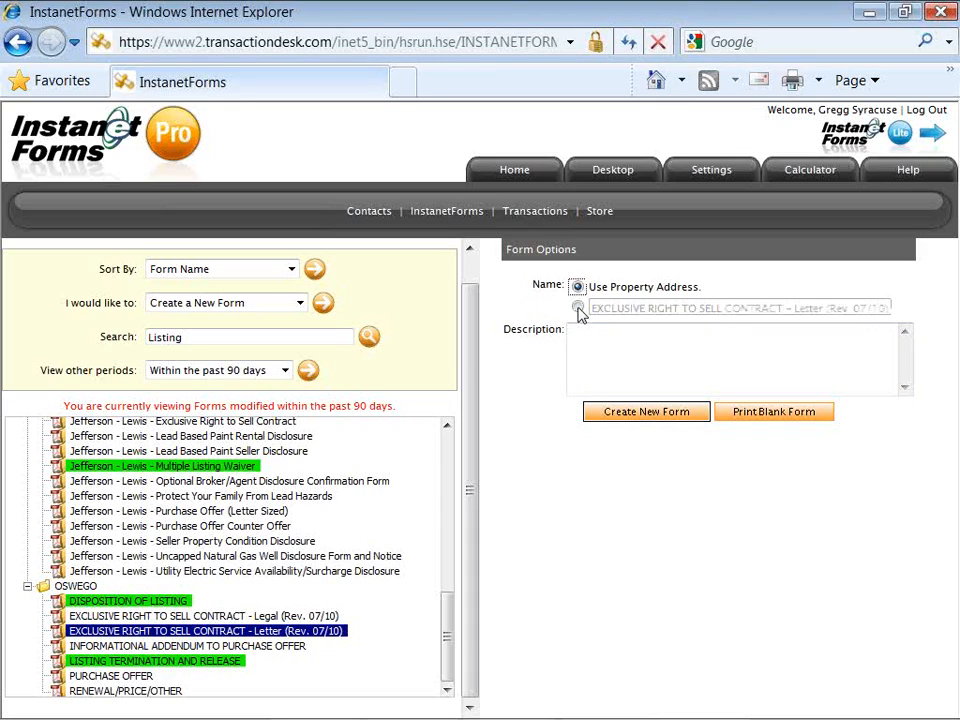
click(578, 308)
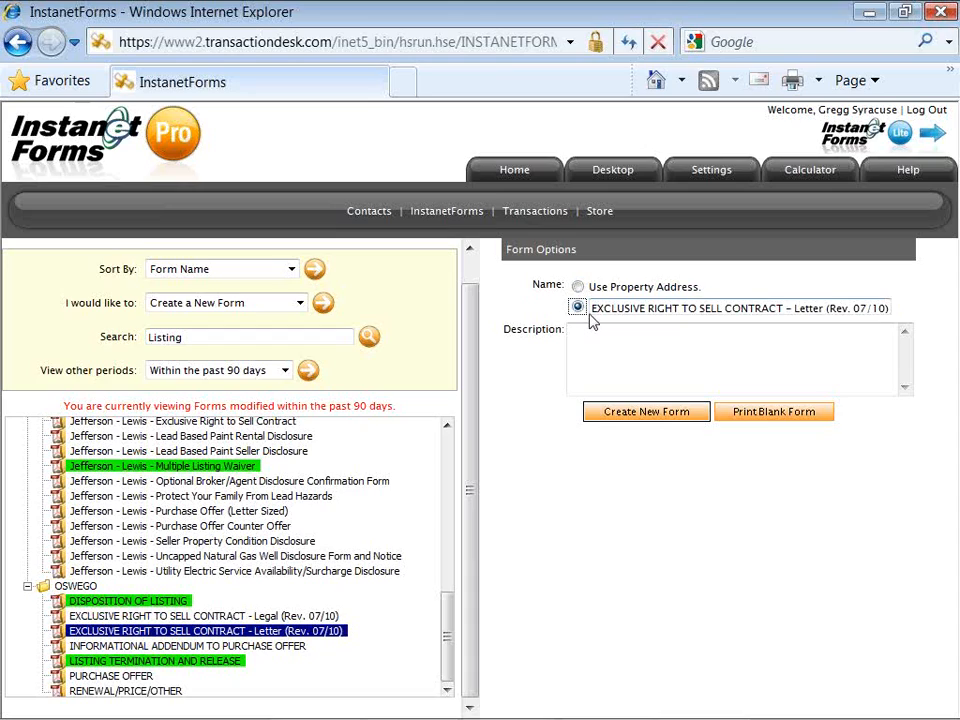
click(591, 308)
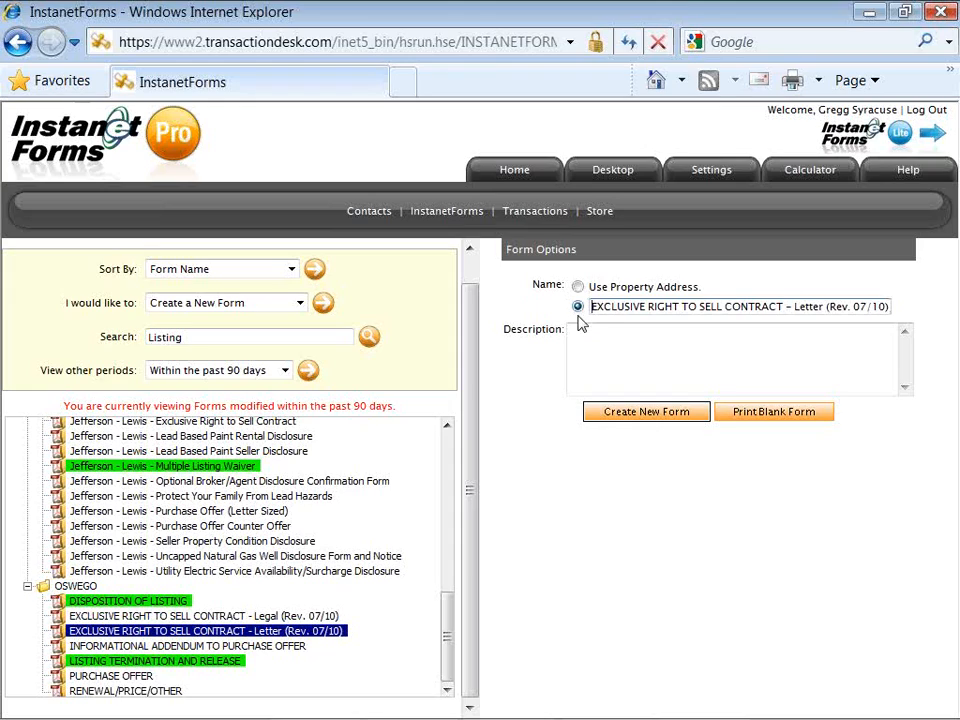
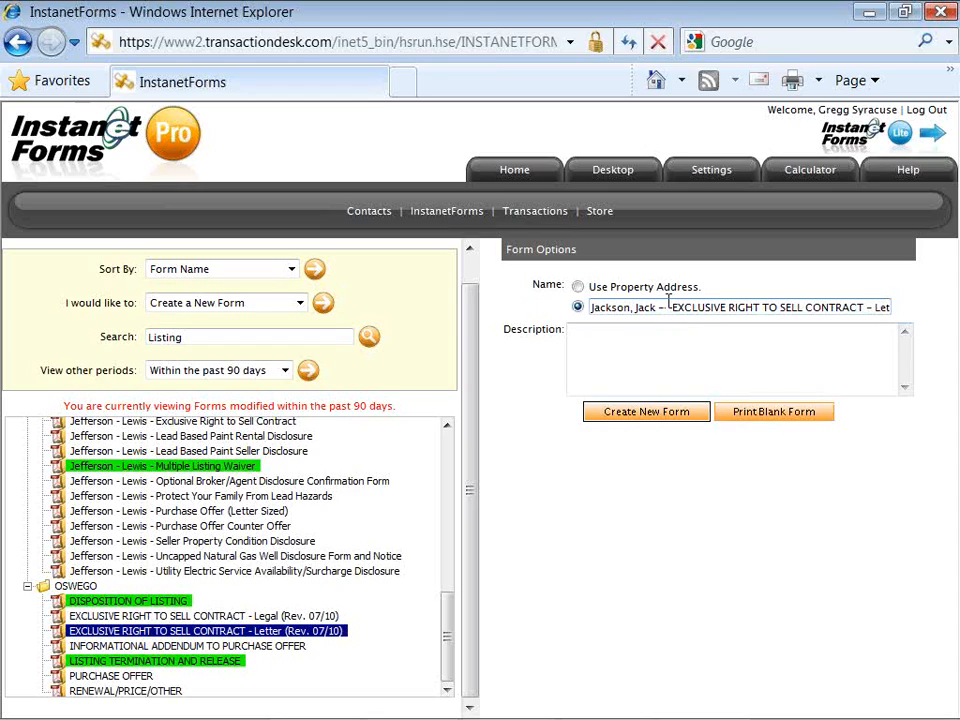
drag(671, 307, 604, 317)
key(ctrl+c)
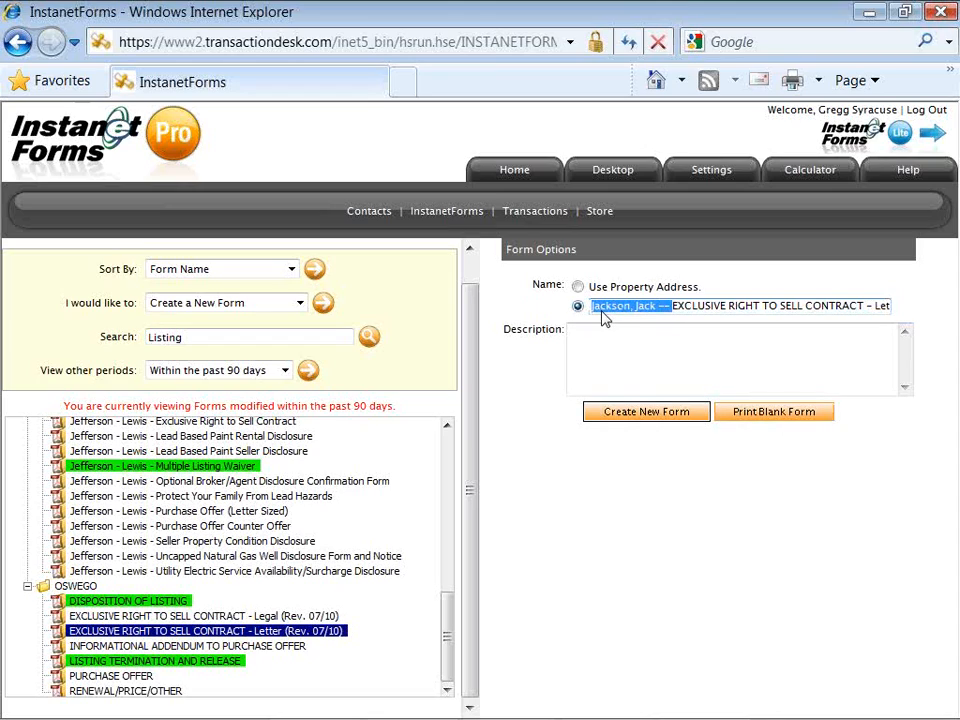
Step: Preview the blank 3-page contract PDF, then close the preview
click(743, 419)
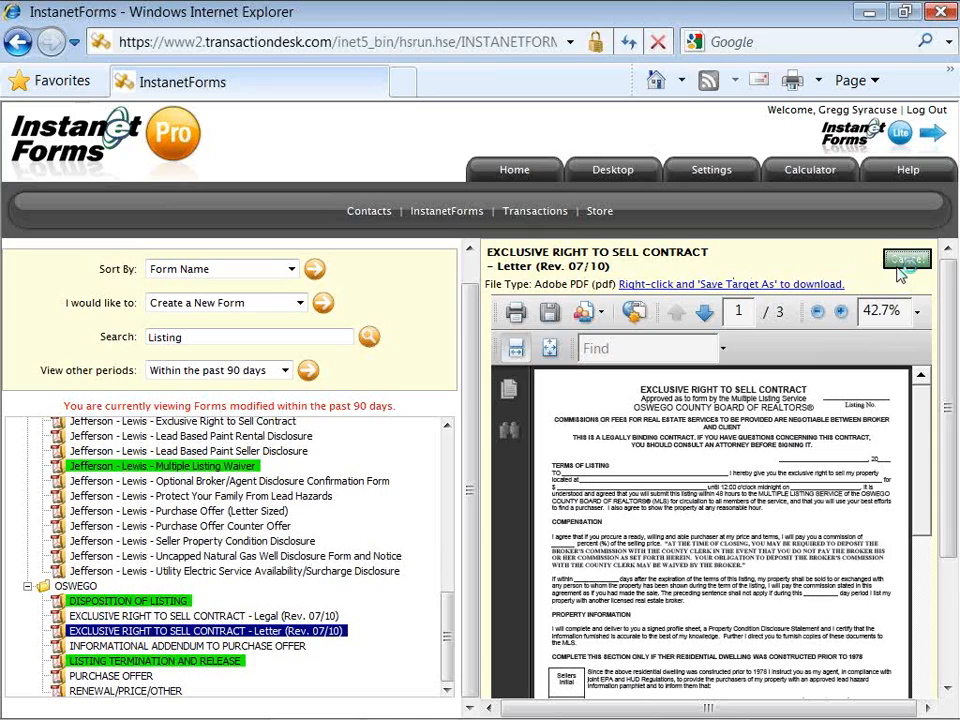
click(899, 266)
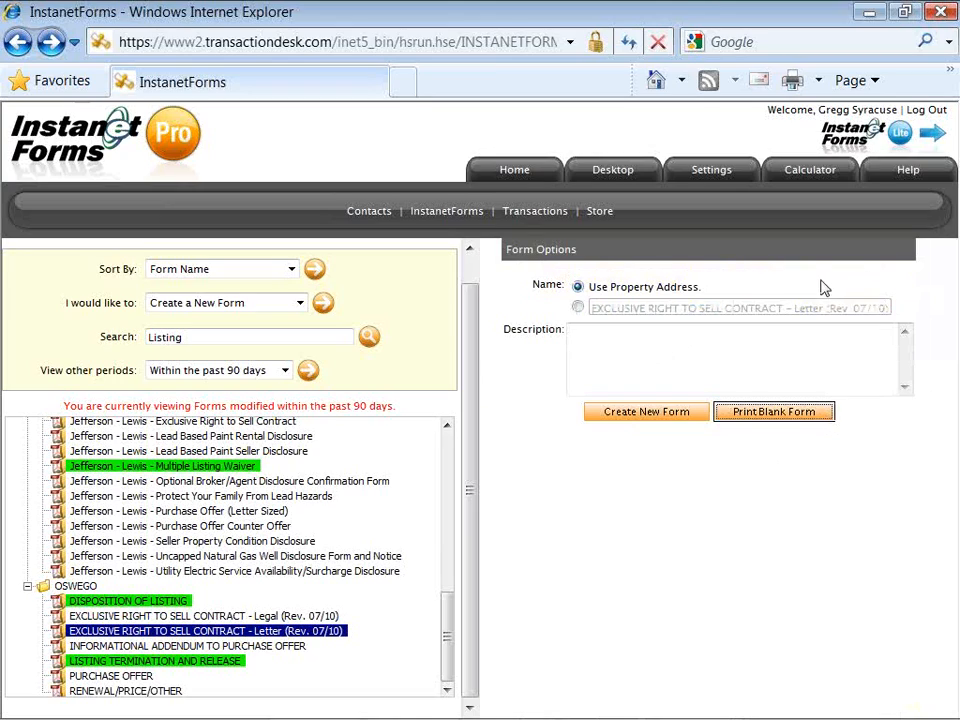
Step: Paste the client-name prefix before the form title and create the new contract
click(578, 309)
click(589, 309)
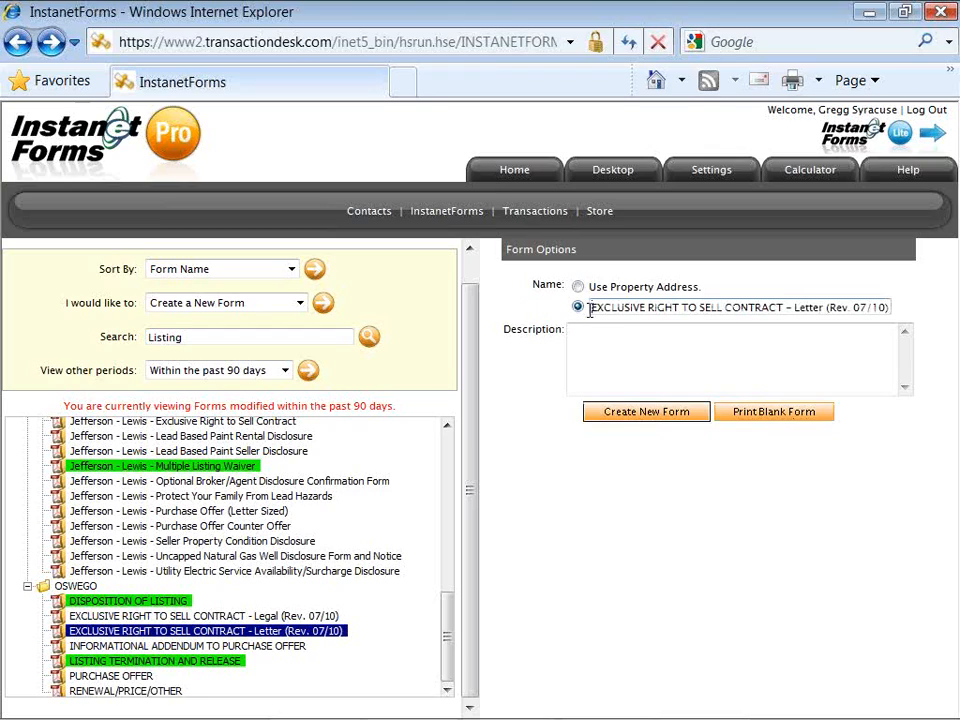
key(ctrl+v)
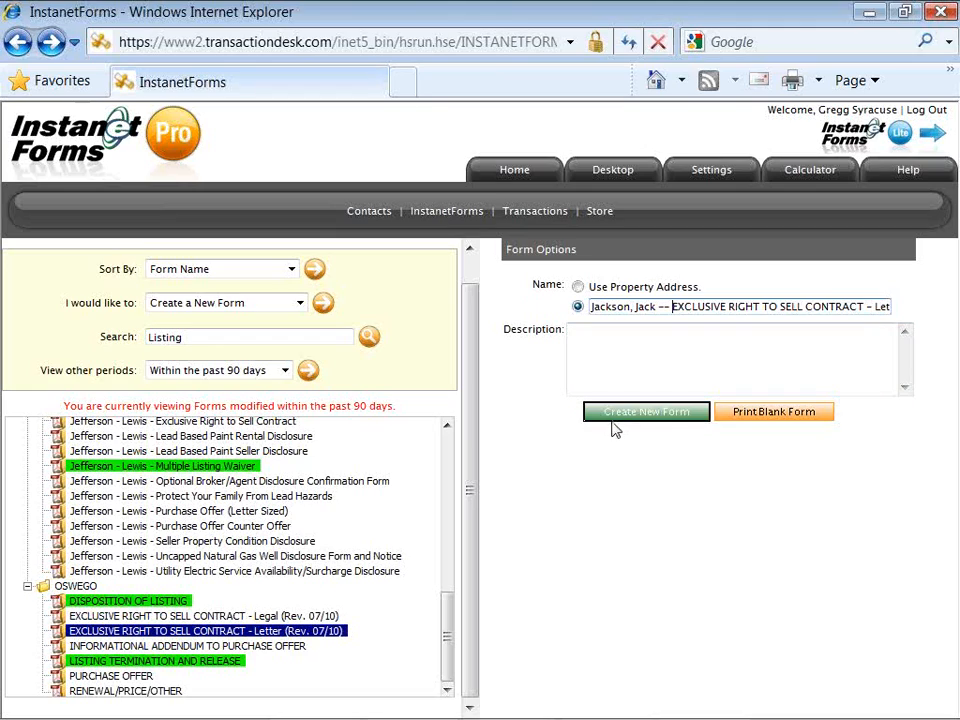
click(613, 421)
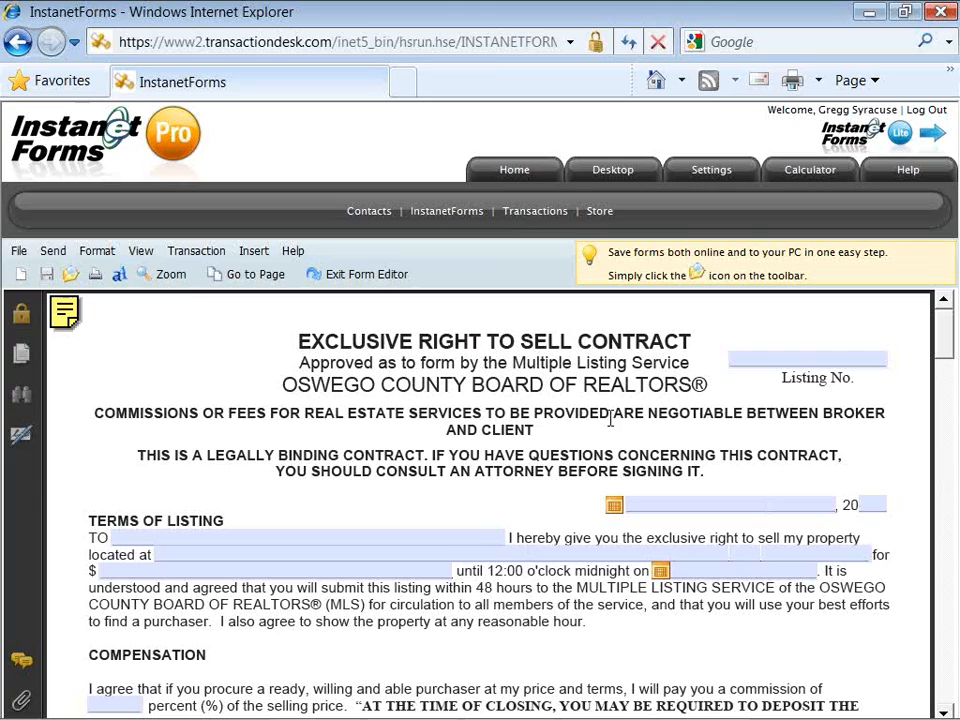
Step: Enter '123s abcs' as the contract's Listing No
click(757, 363)
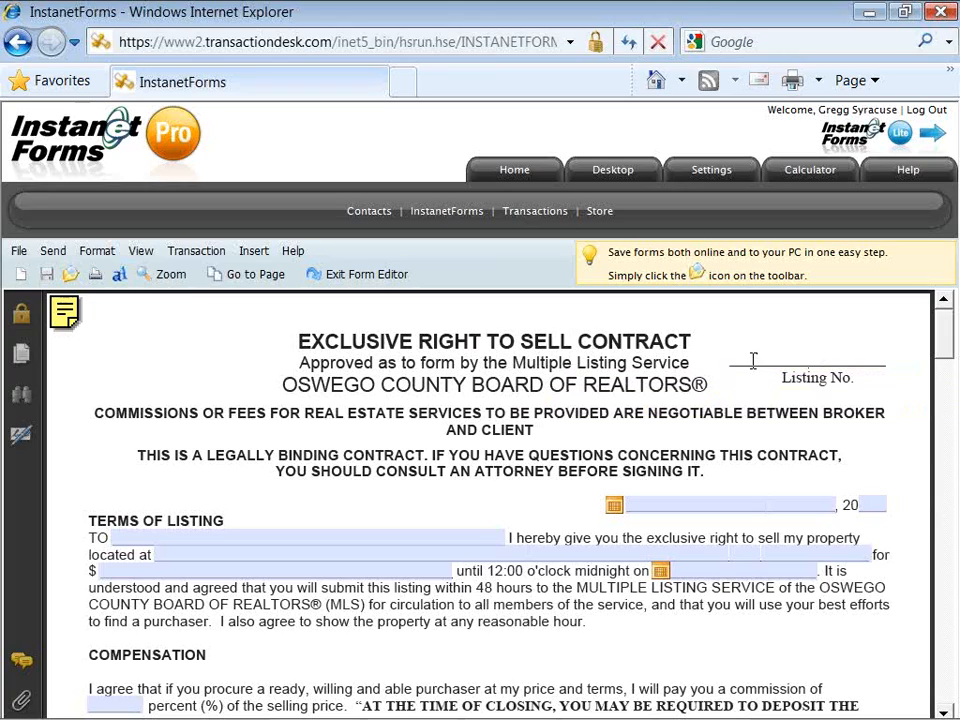
click(753, 360)
text(123x)
key(BackSpace)
text(s abcs)
click(810, 324)
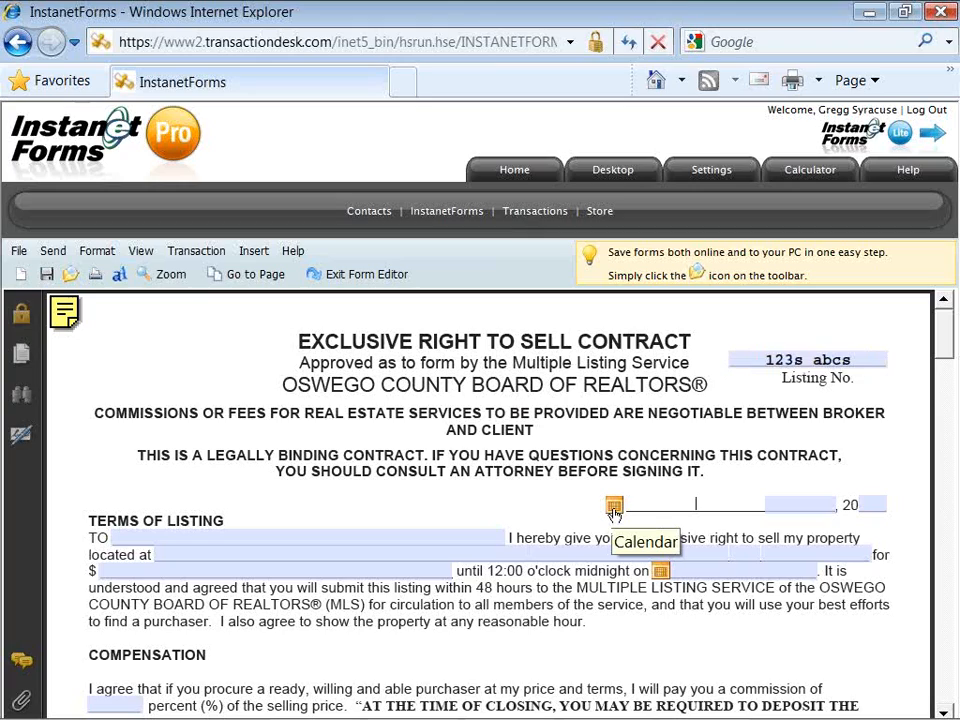
click(614, 509)
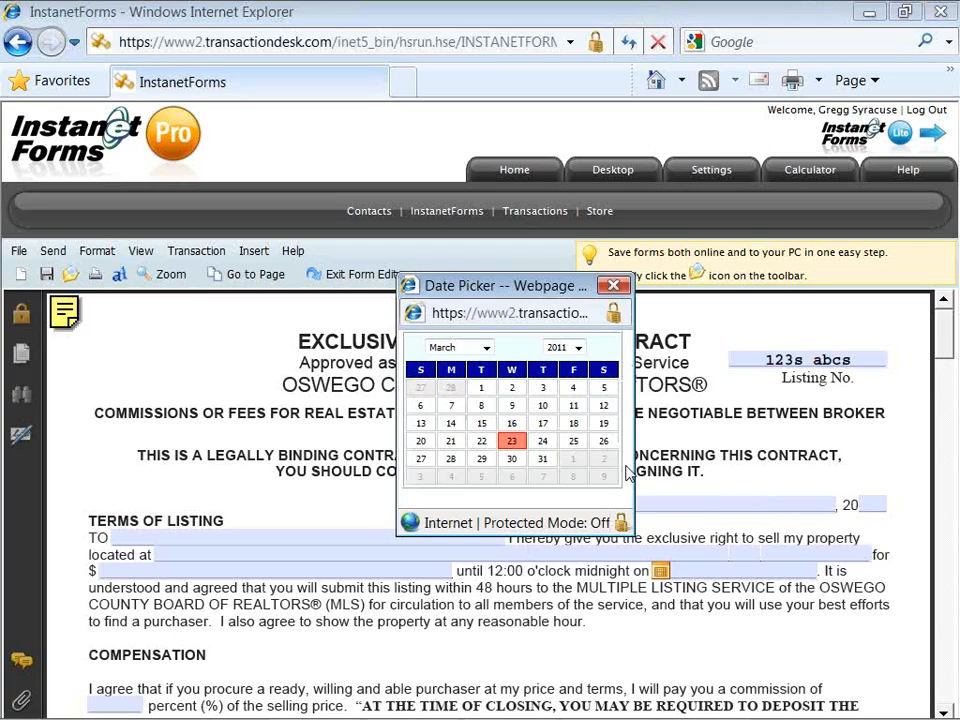
click(614, 286)
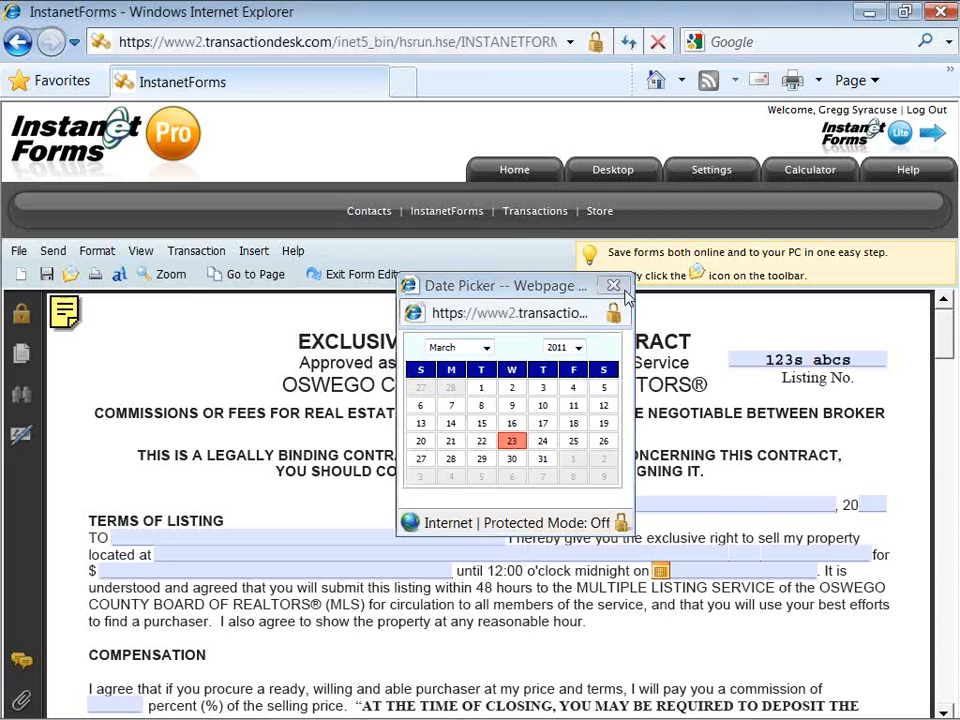
click(656, 504)
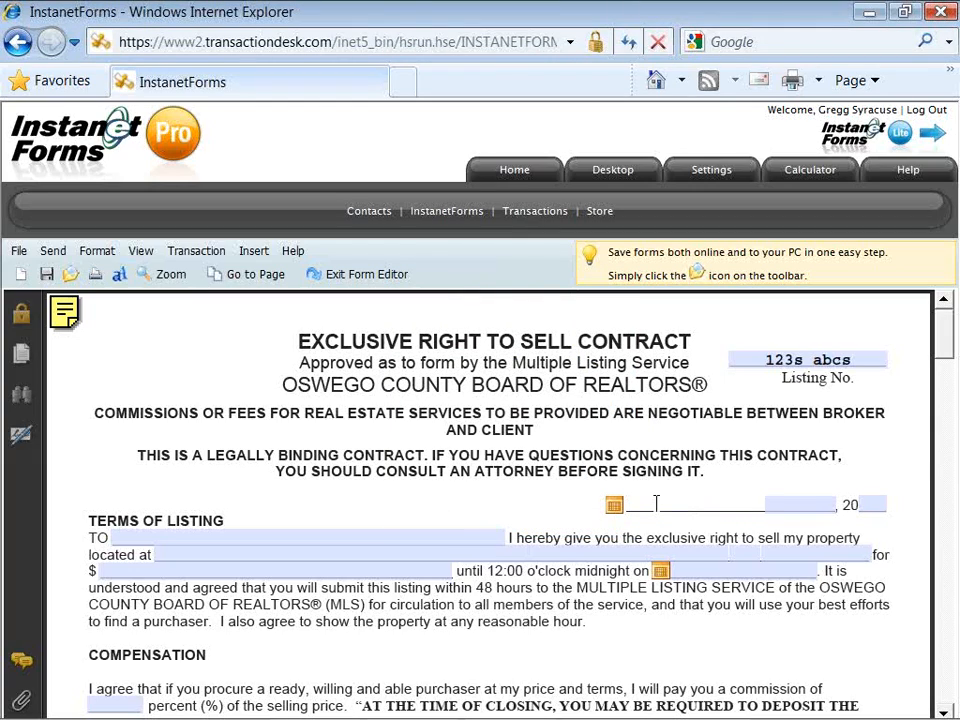
Step: Fill the date line with 'acbs 231s', 'na' and year 11, reading 2011
text(acbs 231s)
key(Tab)
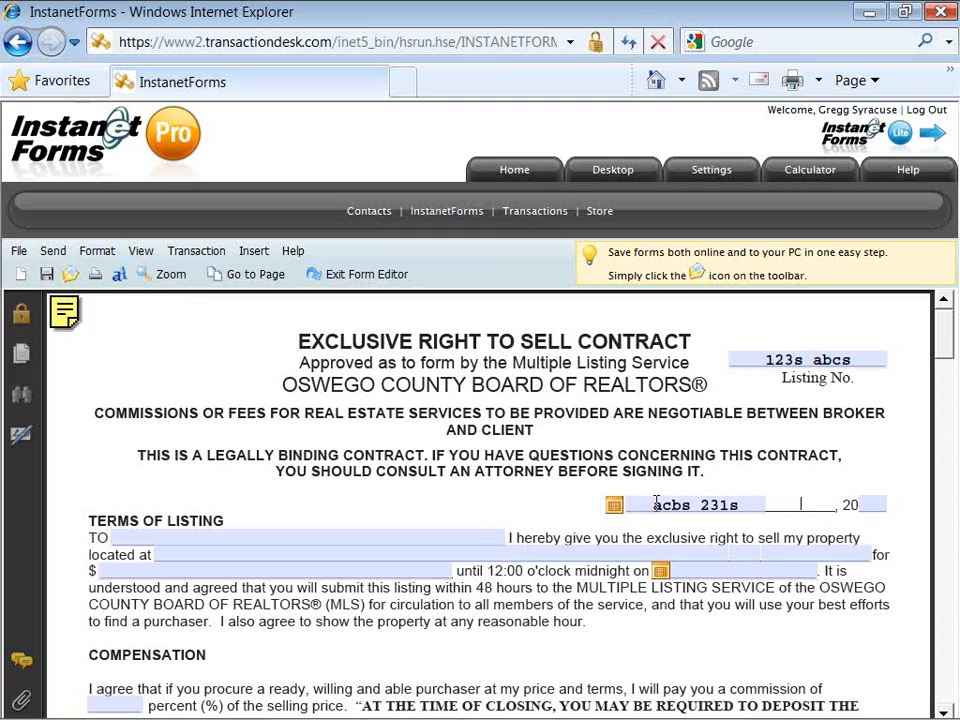
text(na)
key(Tab)
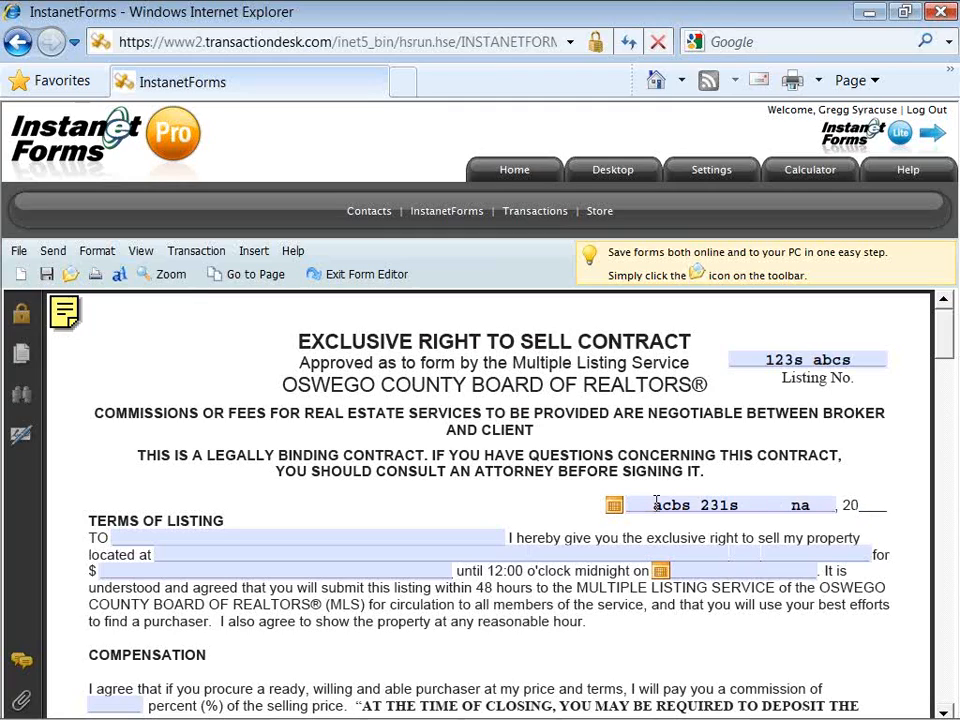
text(11)
key(Tab)
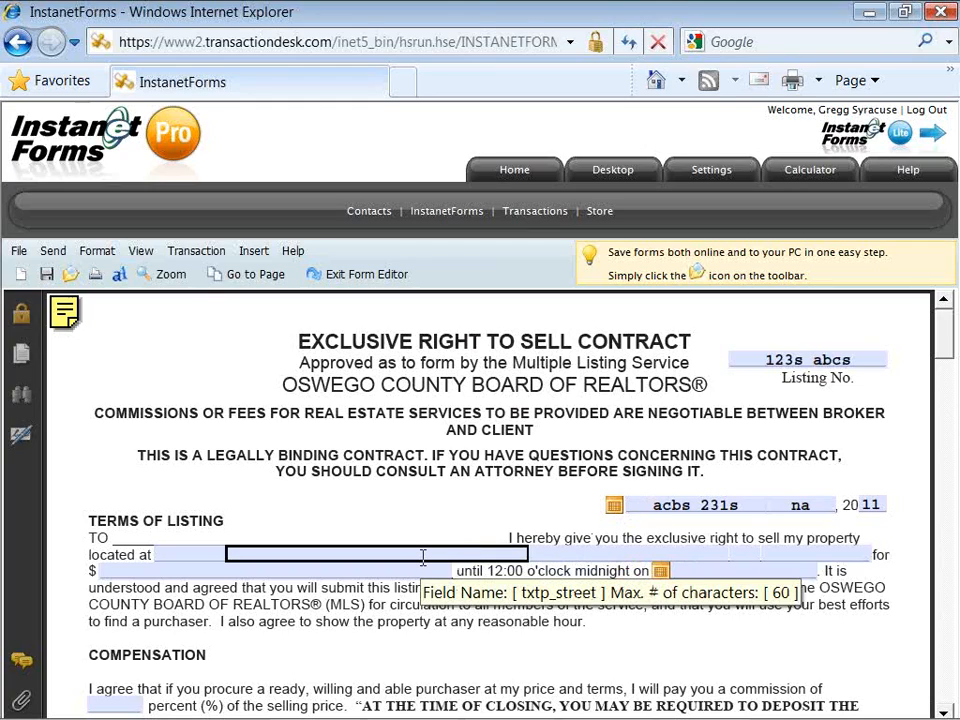
Step: Type 'type or paste' into the property's located-at street field
click(423, 557)
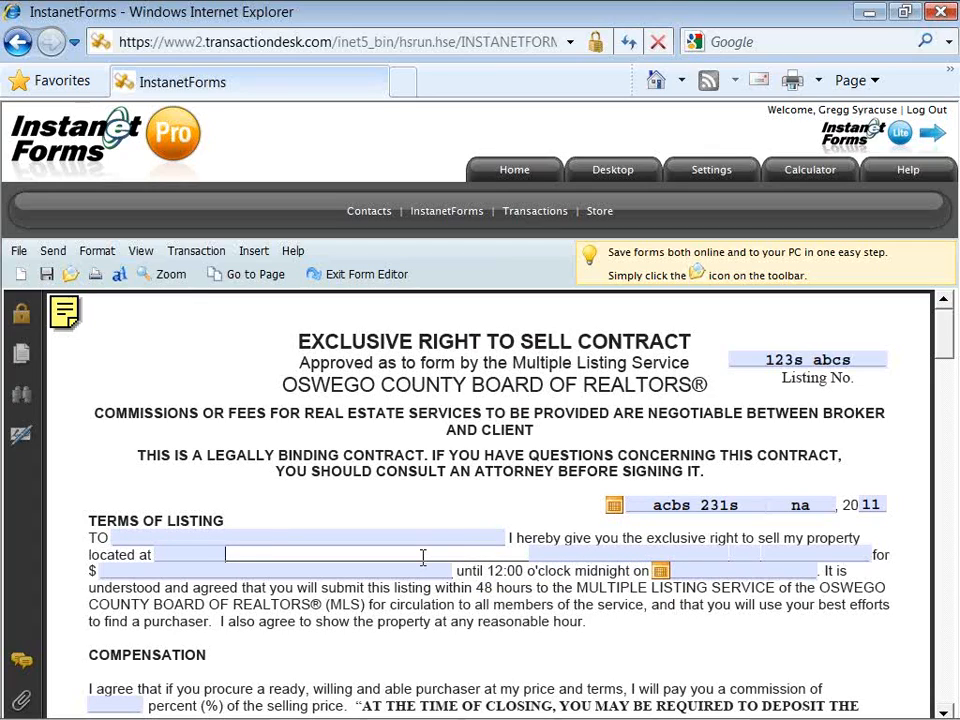
text(type or paste)
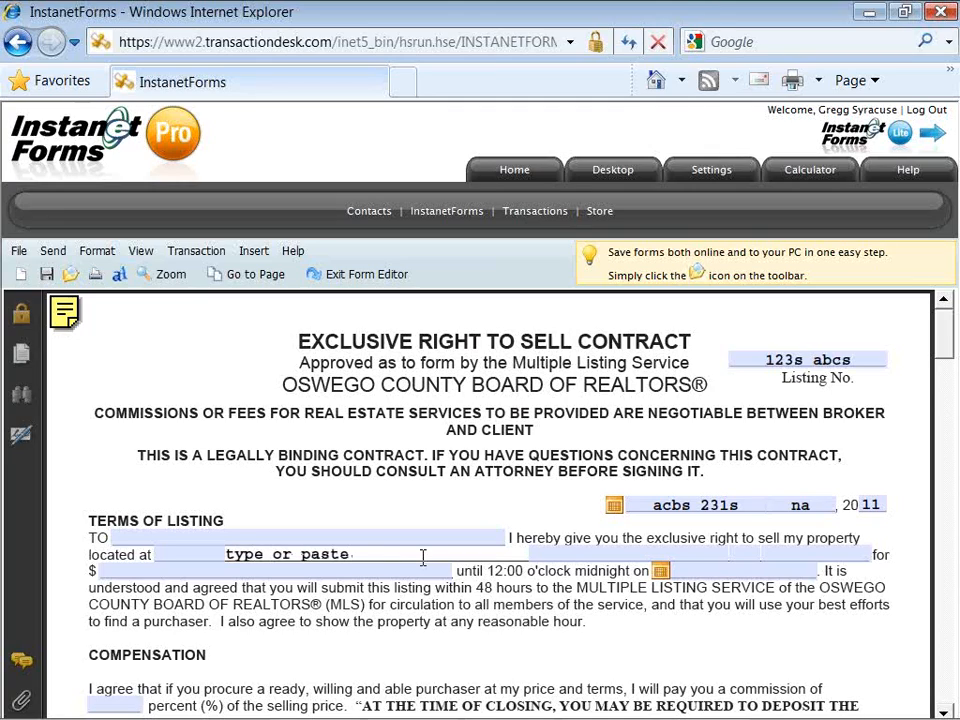
Step: Copy 'type or paste' from the street field and paste it into the city field
drag(350, 554, 239, 556)
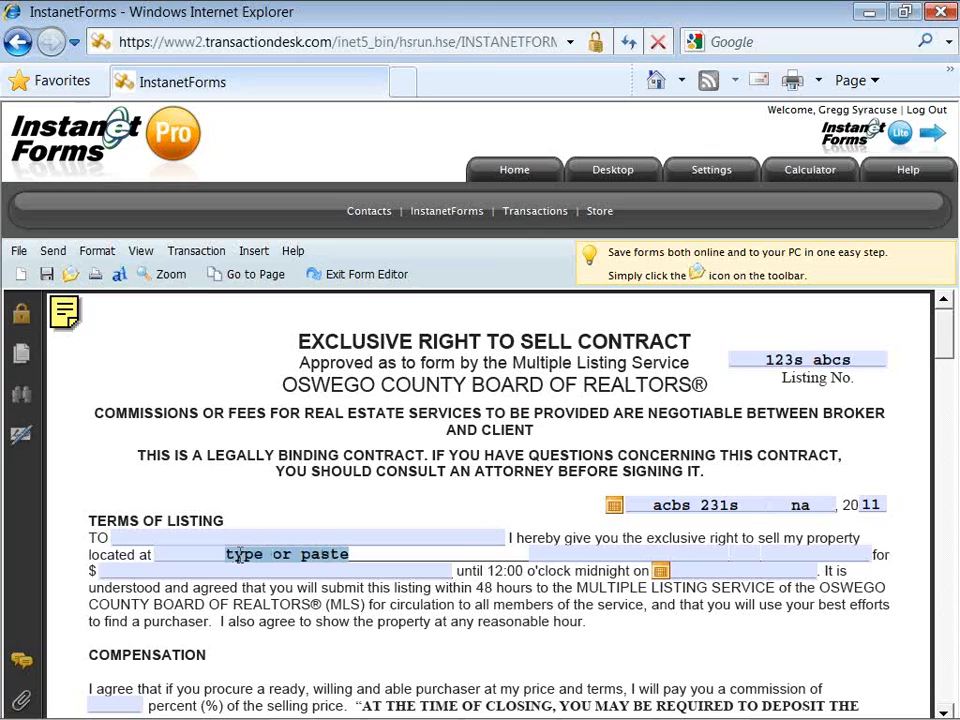
right_click(240, 556)
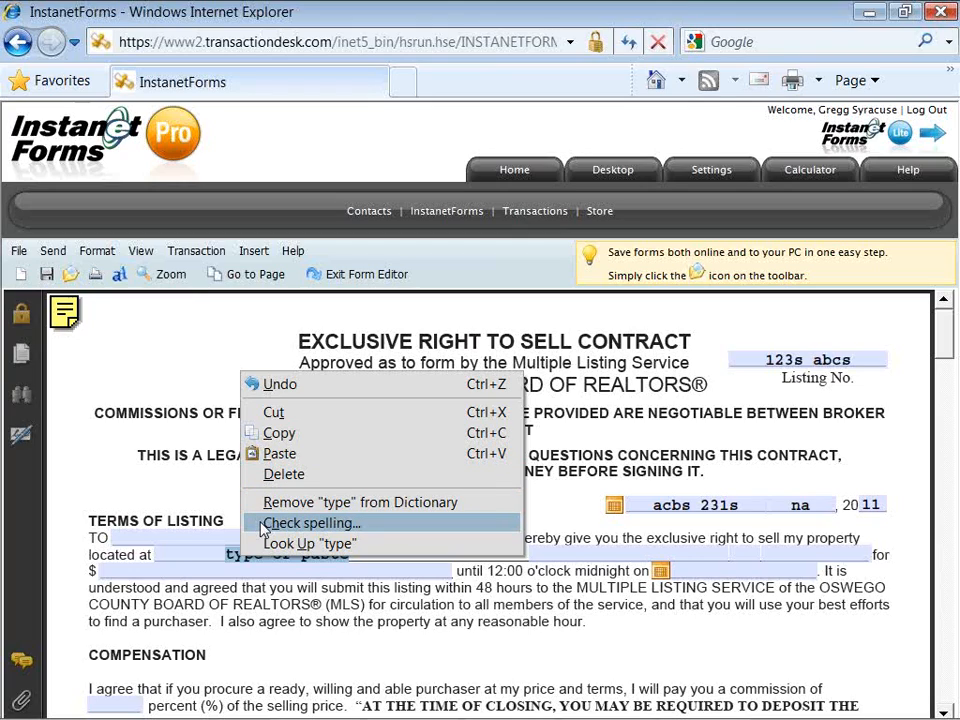
click(268, 436)
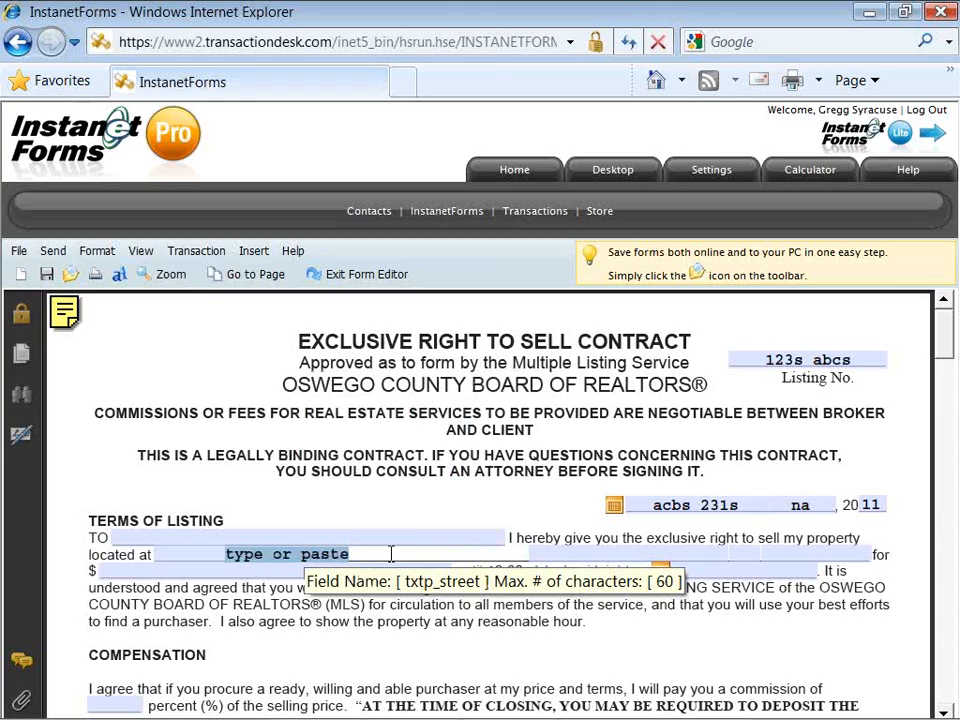
click(558, 551)
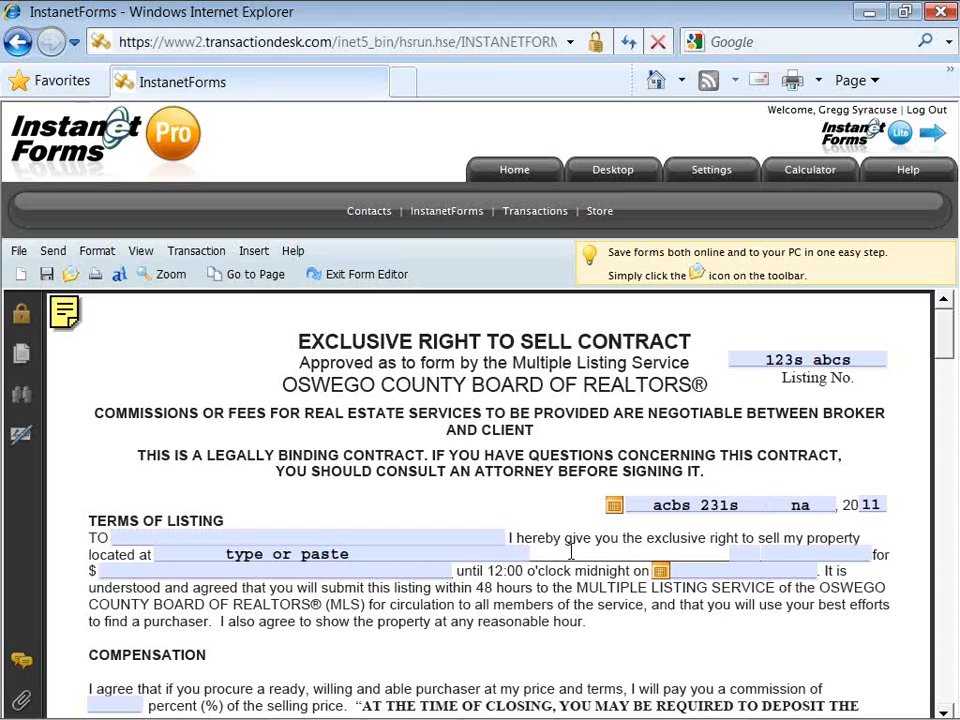
right_click(577, 550)
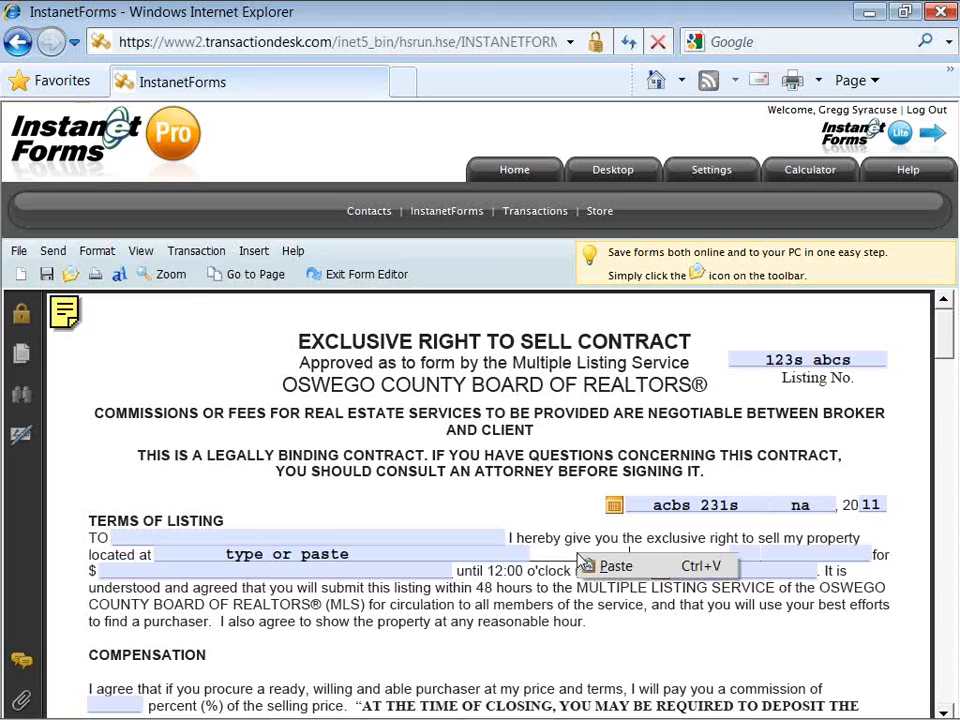
click(606, 565)
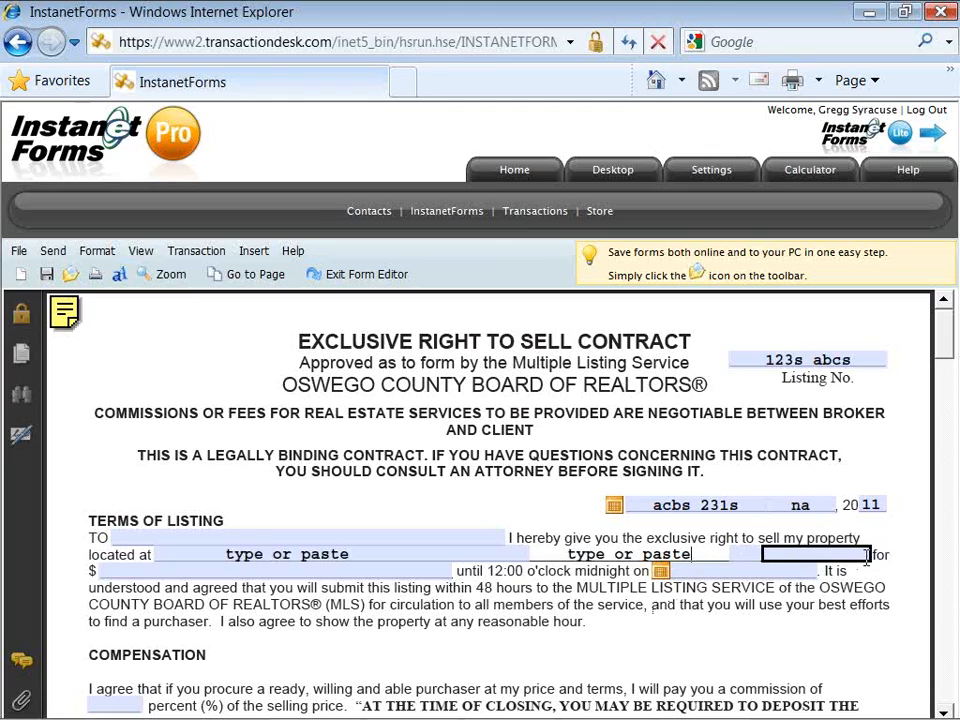
click(944, 712)
drag(944, 712, 944, 712)
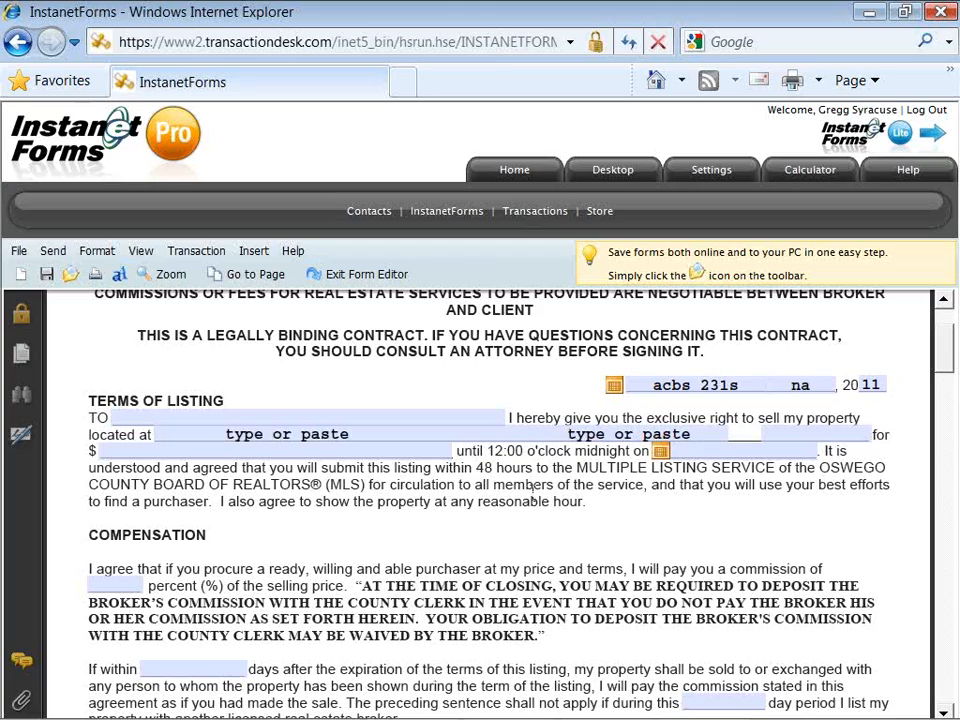
Step: Replace the placeholder with the property's street address, city, state and ZIP code
click(271, 436)
drag(271, 435, 227, 433)
text(123)
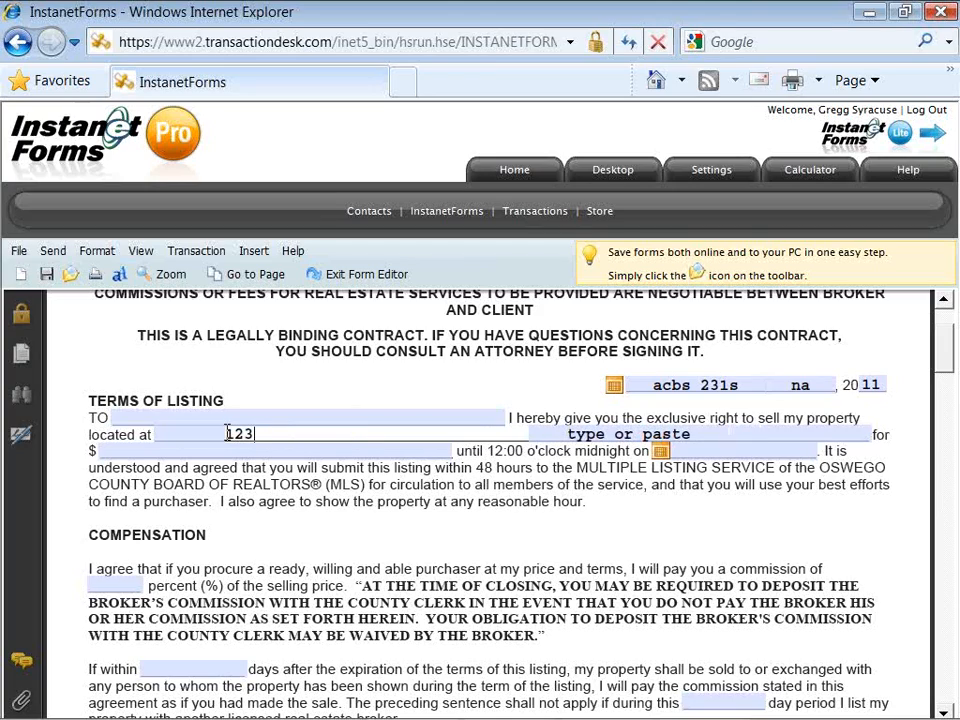
text( Main St)
key(Tab)
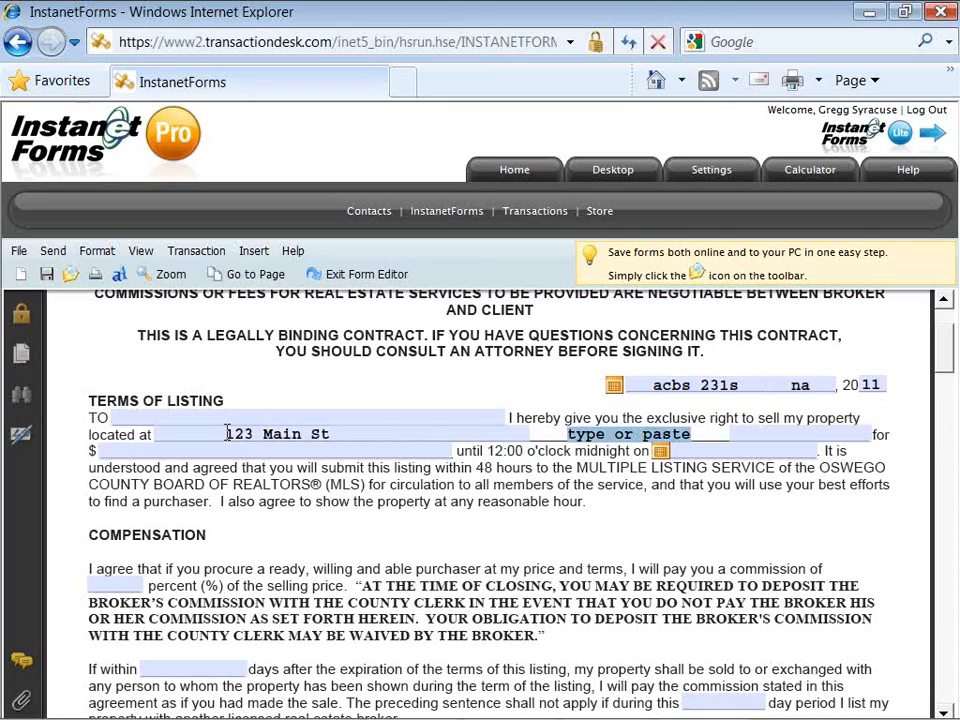
text(Austin)
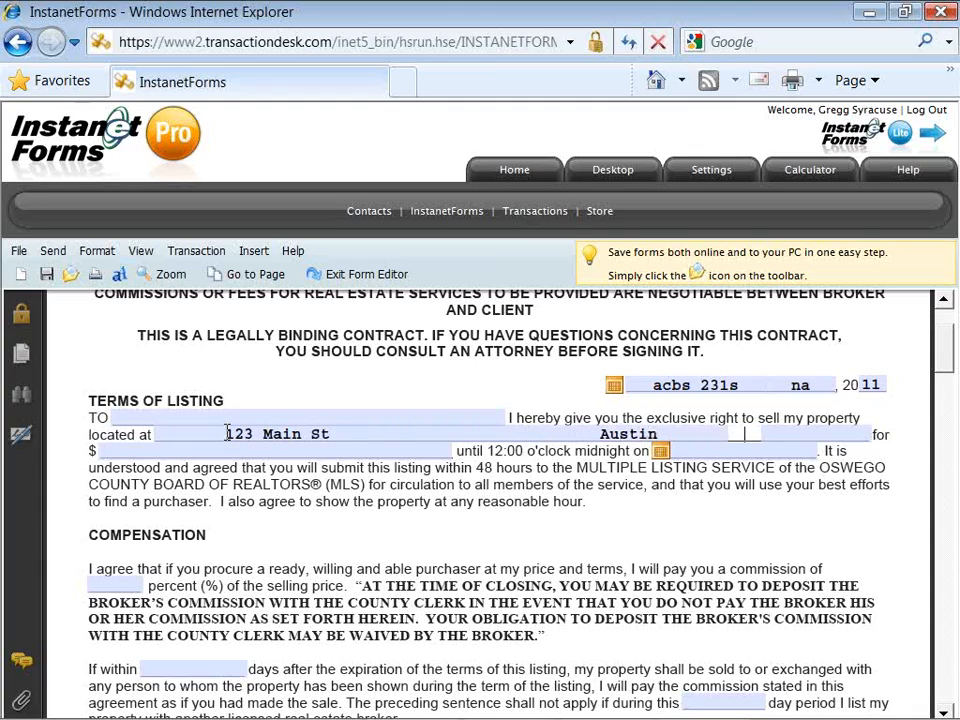
key(Tab)
text(Ny)
key(Tab)
text(07940)
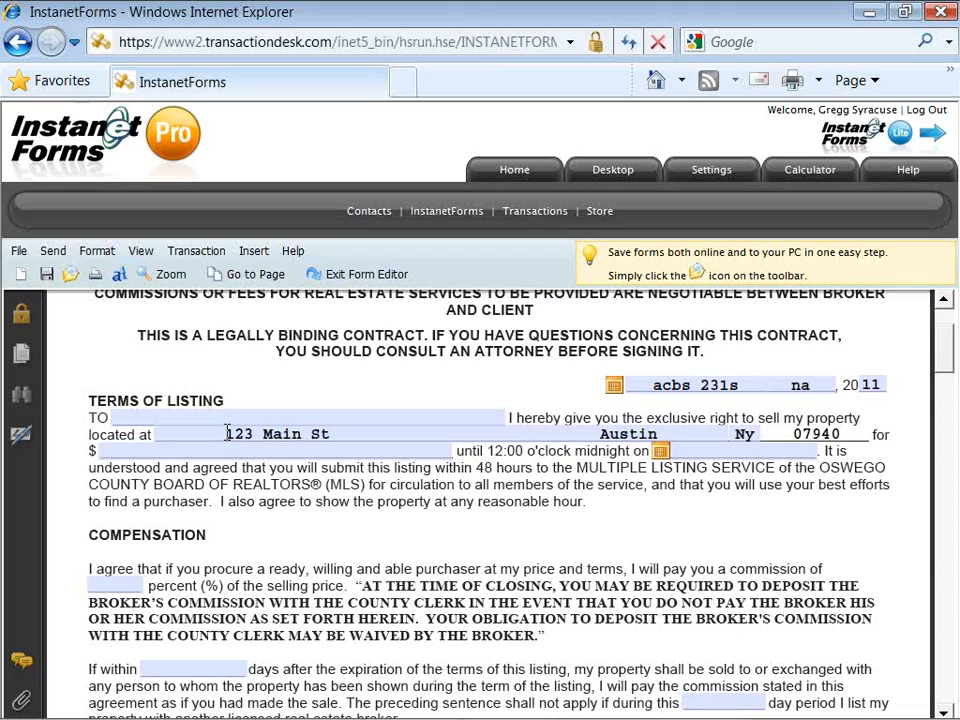
Step: Set the listing price to 250,000.00
key(Tab)
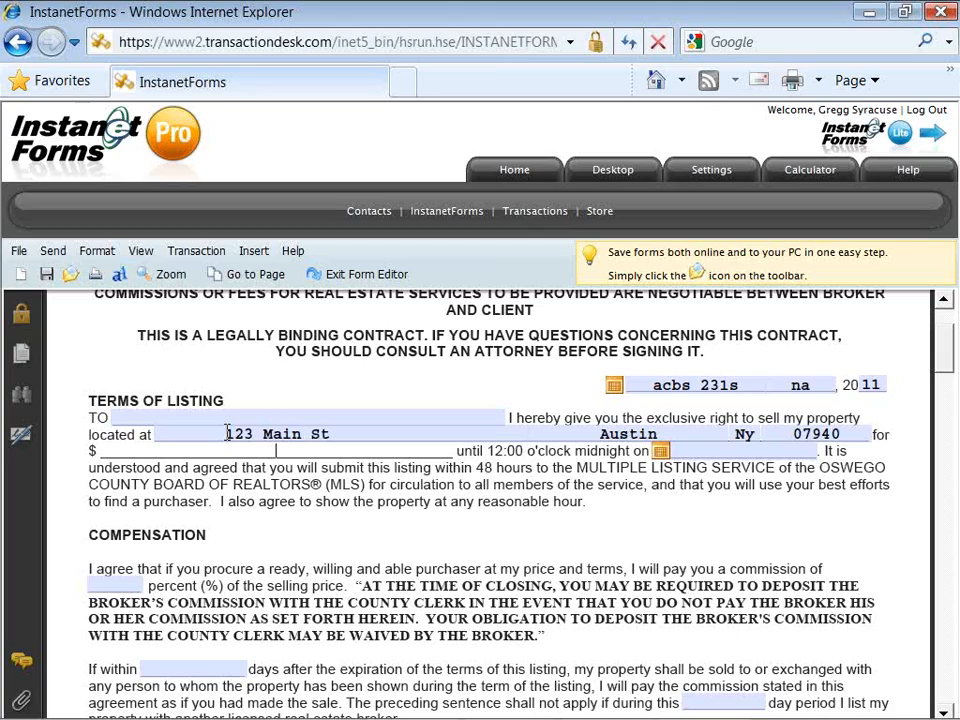
text(250000)
key(Tab)
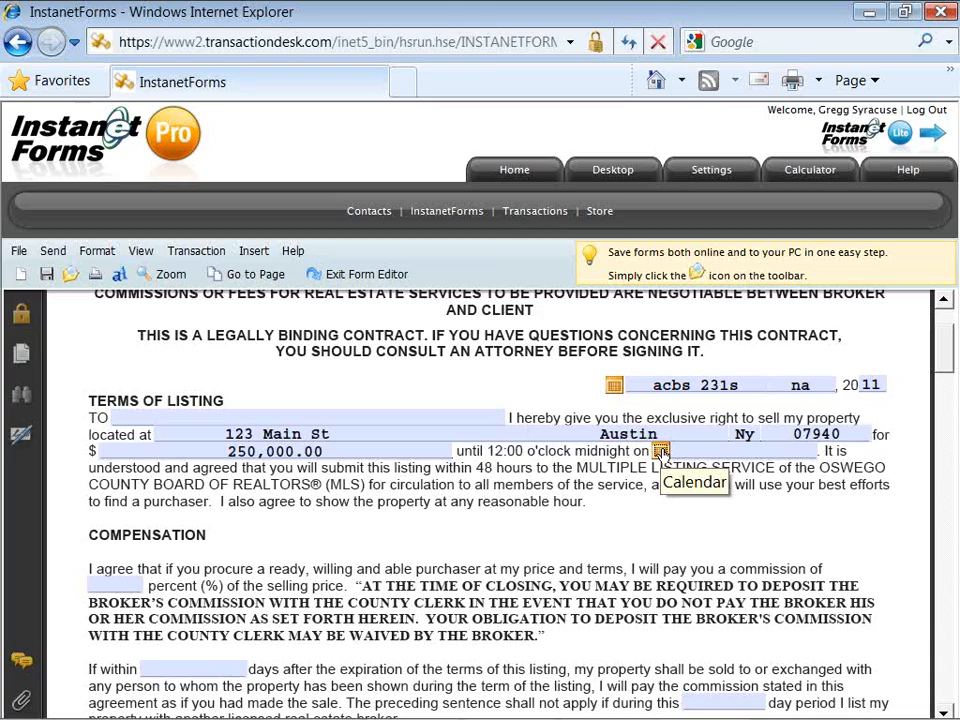
Step: Set the listing expiry to April 6, 2011 and enter 90 in the 'during this' and 'If within' day blanks
click(661, 451)
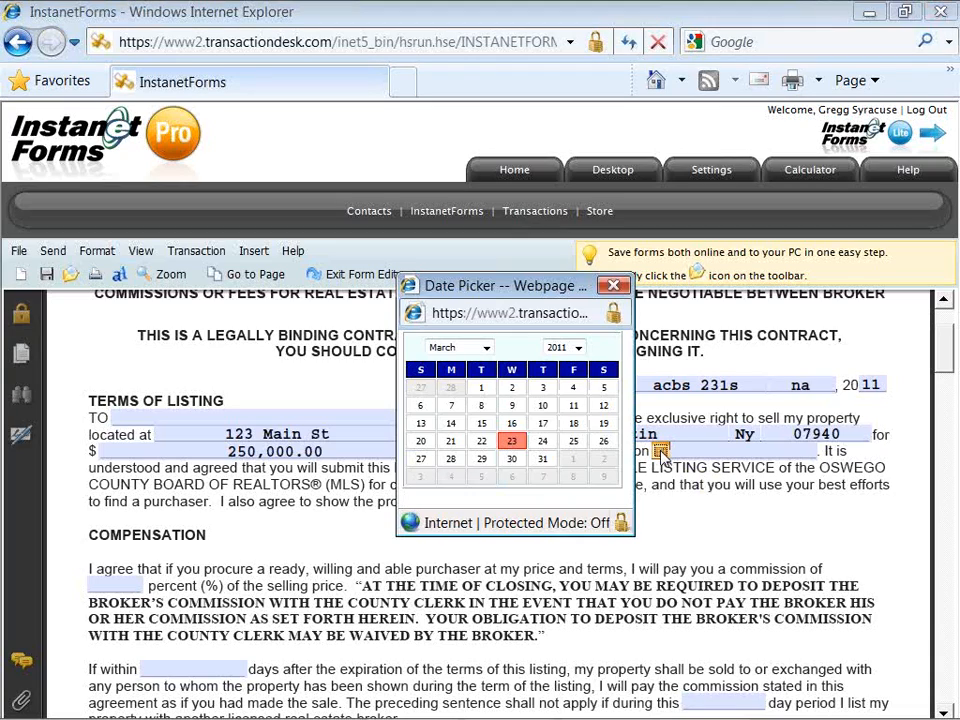
click(511, 478)
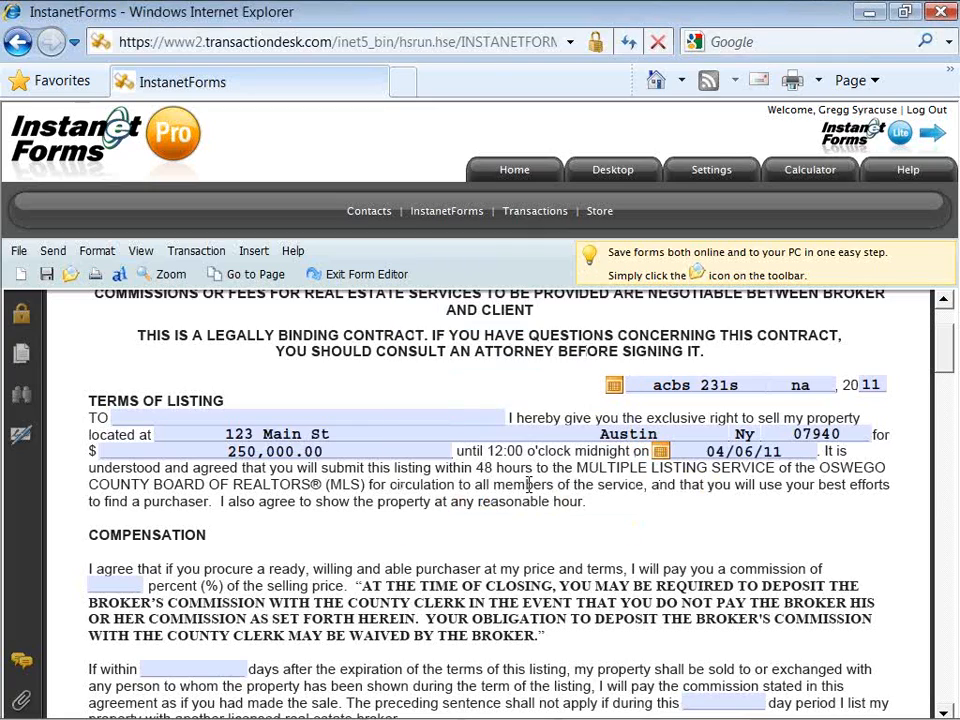
scroll(527, 484, up, 3)
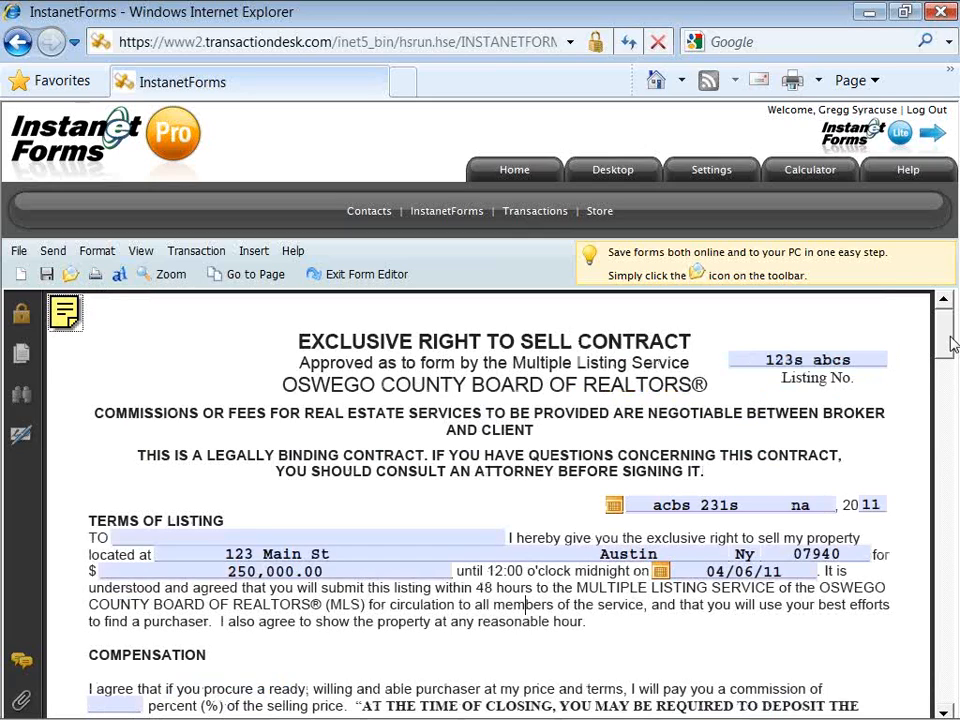
drag(945, 339, 954, 396)
click(739, 379)
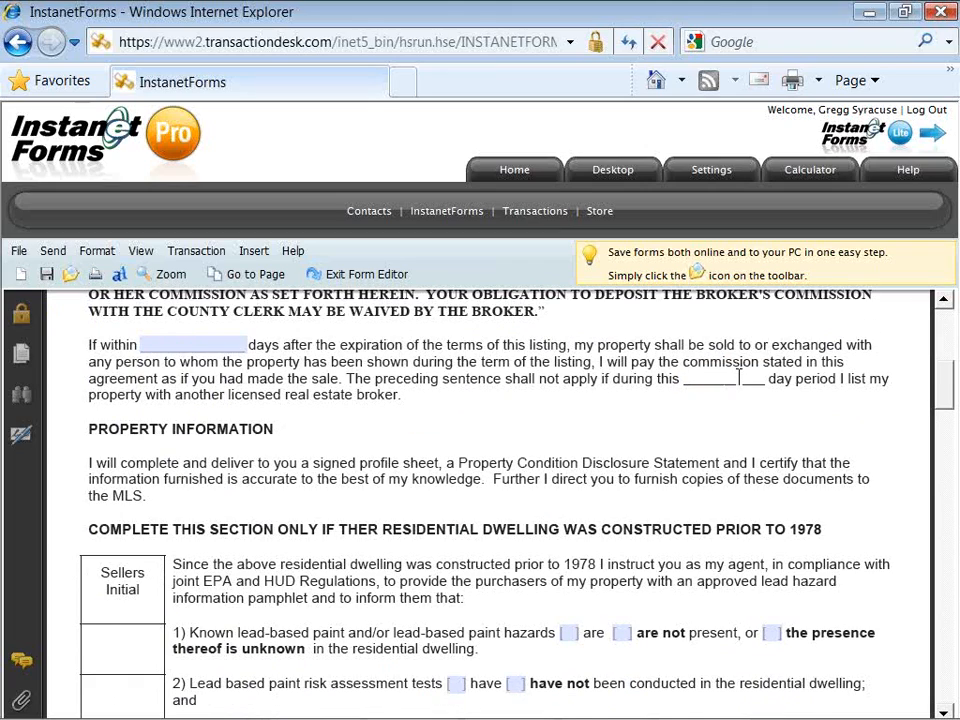
text(90)
click(226, 342)
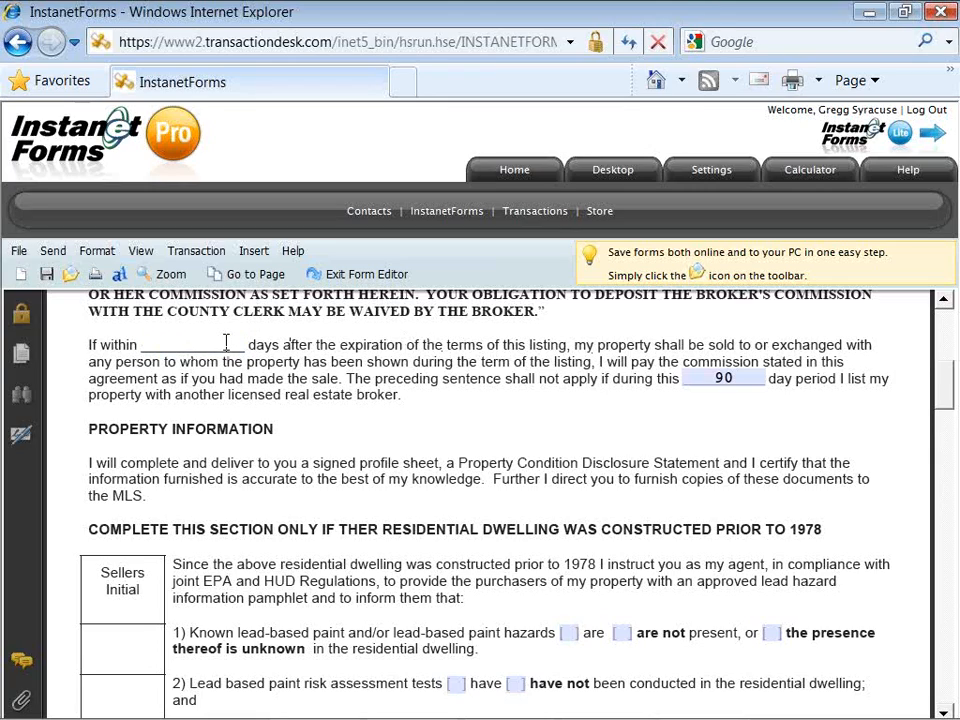
text(90)
Step: Tick 'are' for lead-paint hazards, 'have' for risk assessment tests, and 'are not' for reports
scroll(949, 399, down, 1)
drag(949, 399, 949, 426)
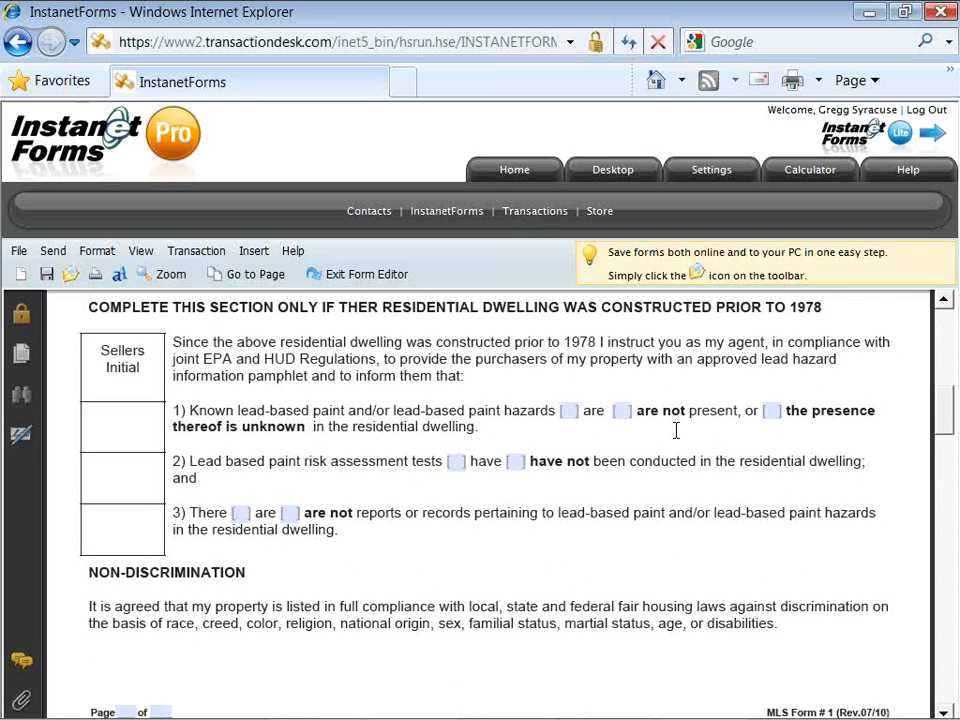
click(568, 412)
click(568, 413)
key(Tab)
key(space)
click(568, 412)
click(456, 462)
click(289, 513)
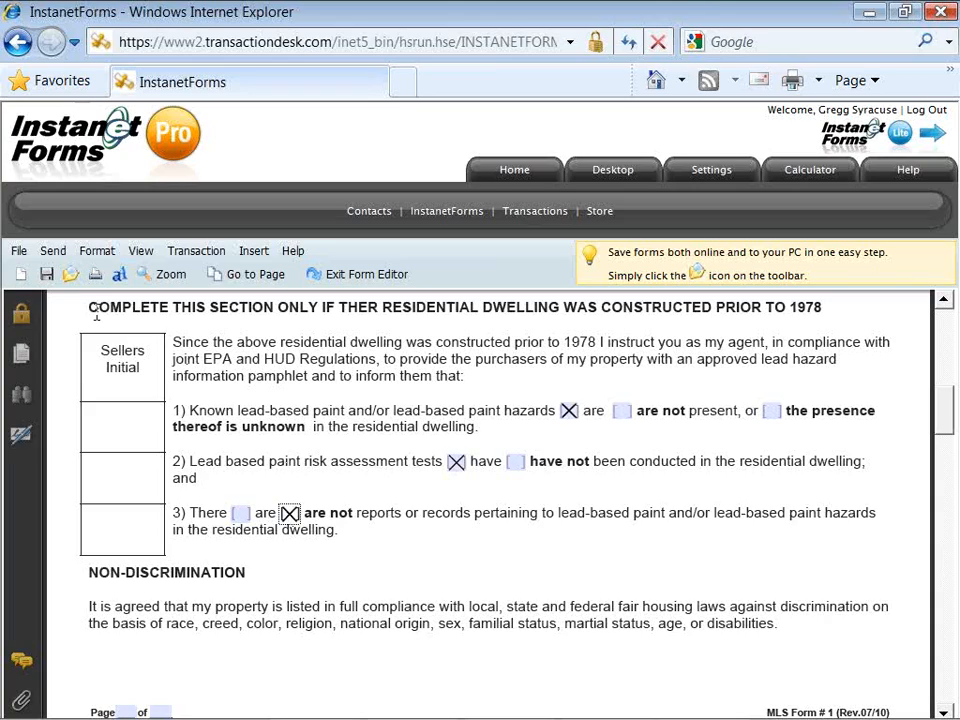
Step: Save the contract with its lead-paint answers from the editor toolbar
click(47, 275)
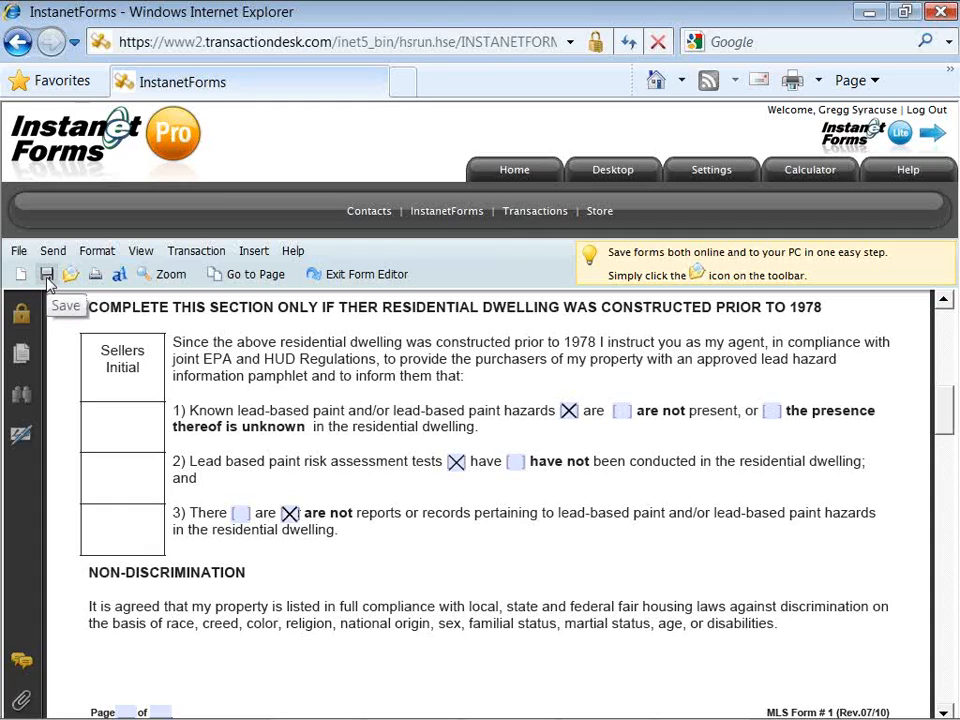
click(47, 275)
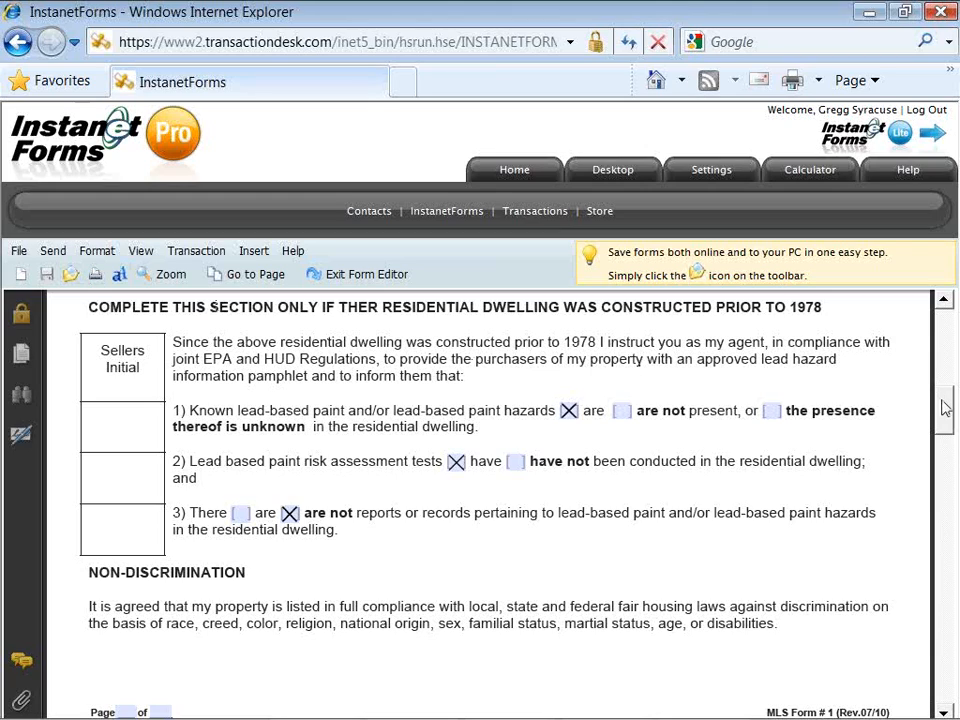
Step: Enter 6 percent for the selling subagent commission and 3 for the broker agent percentage
drag(945, 403, 946, 426)
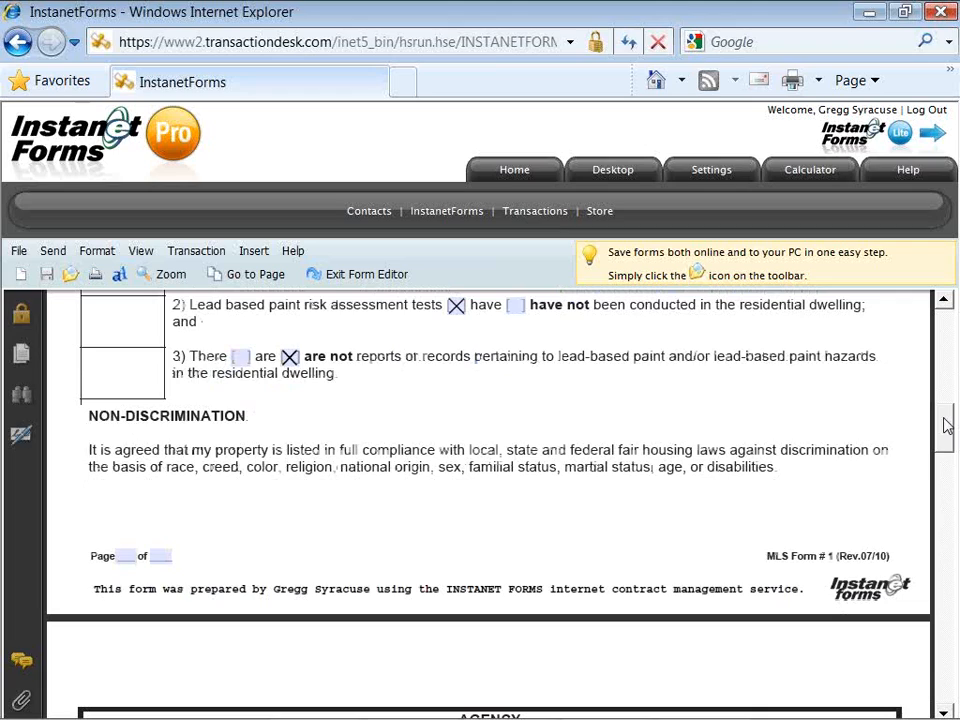
drag(946, 426, 949, 477)
click(612, 403)
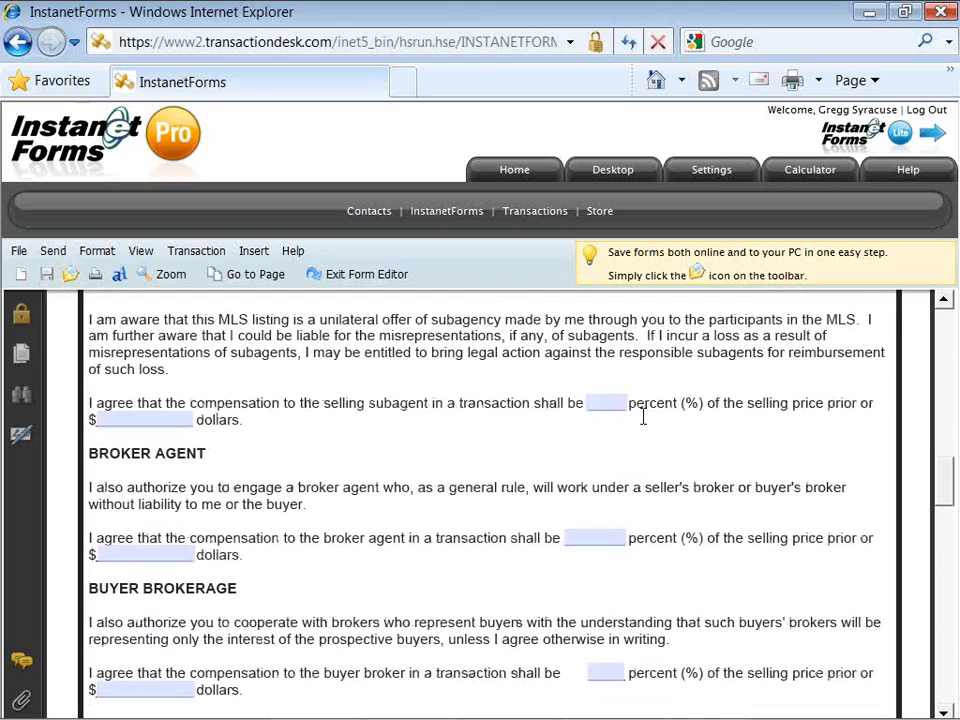
text(6)
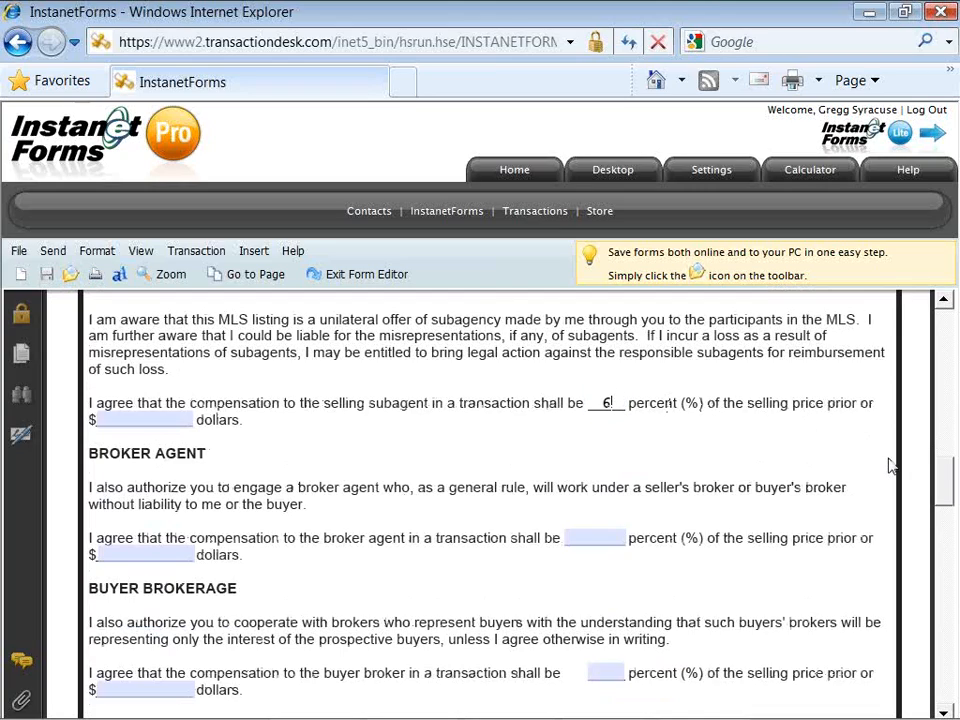
drag(945, 487, 946, 492)
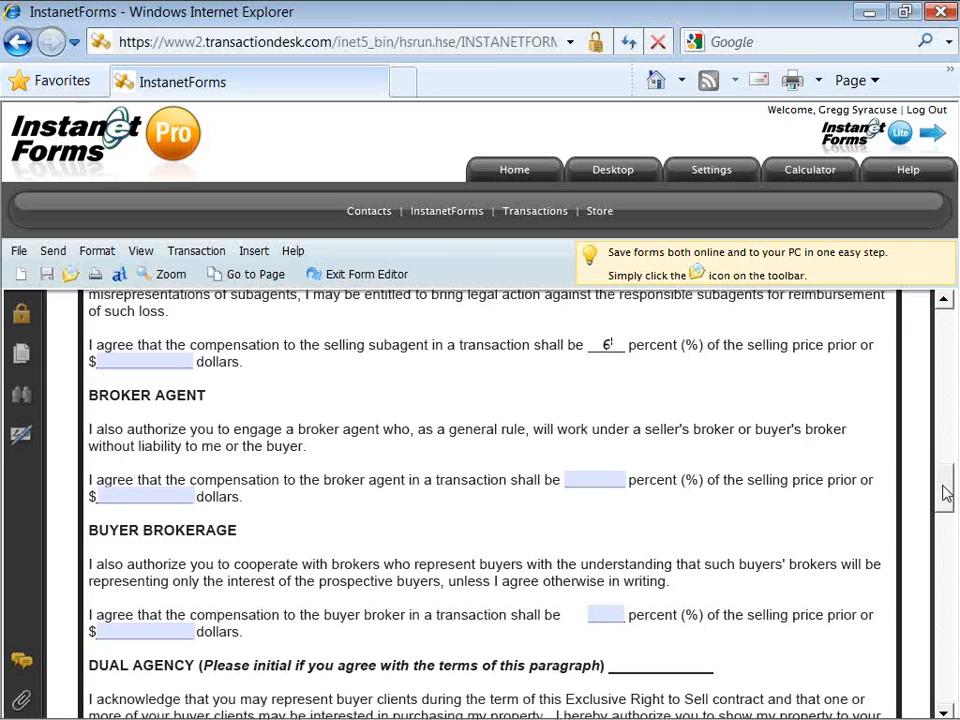
drag(946, 492, 946, 500)
click(591, 439)
text(3)
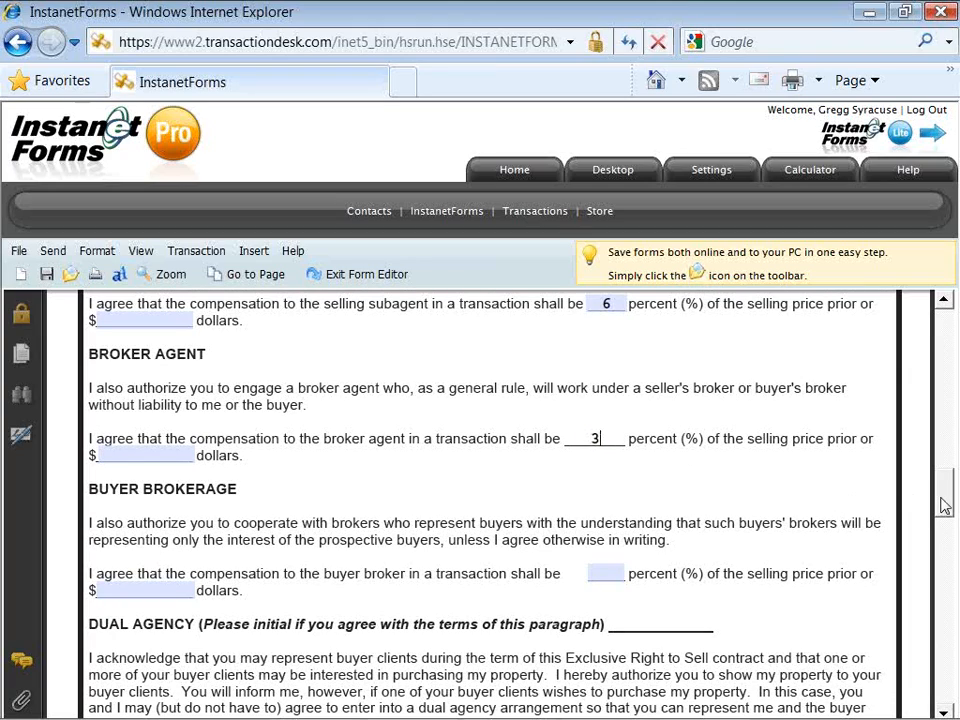
Step: Set the buyer broker compensation to 3 percent of the selling price
scroll(944, 507, down, 1)
drag(944, 507, 944, 523)
click(608, 424)
text(3)
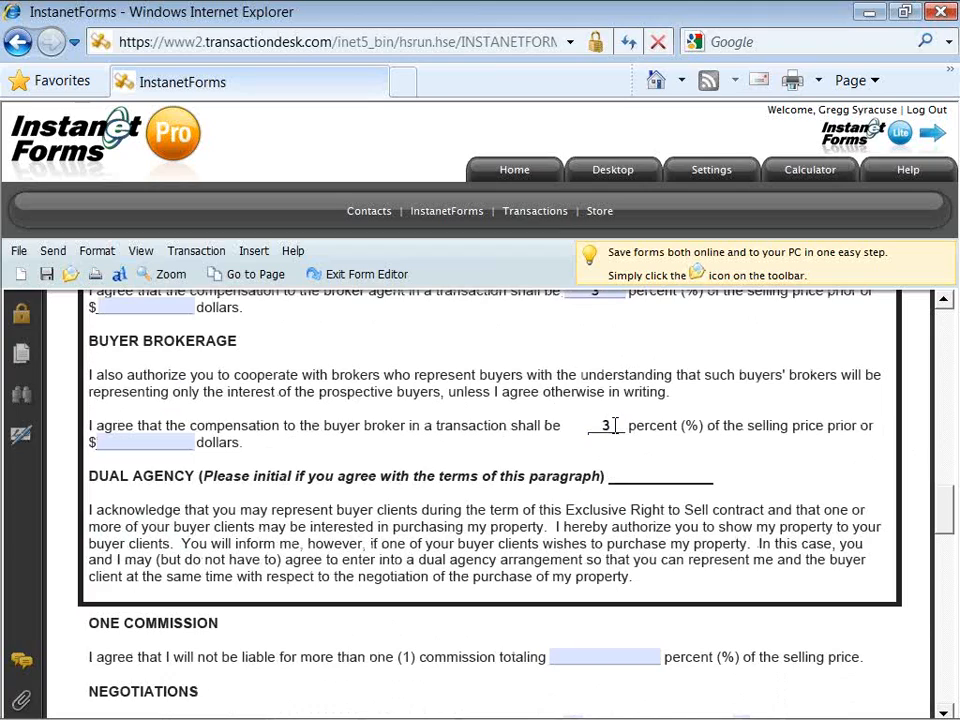
Step: Revise the broker agent percentage by entering 1 in its field
click(944, 302)
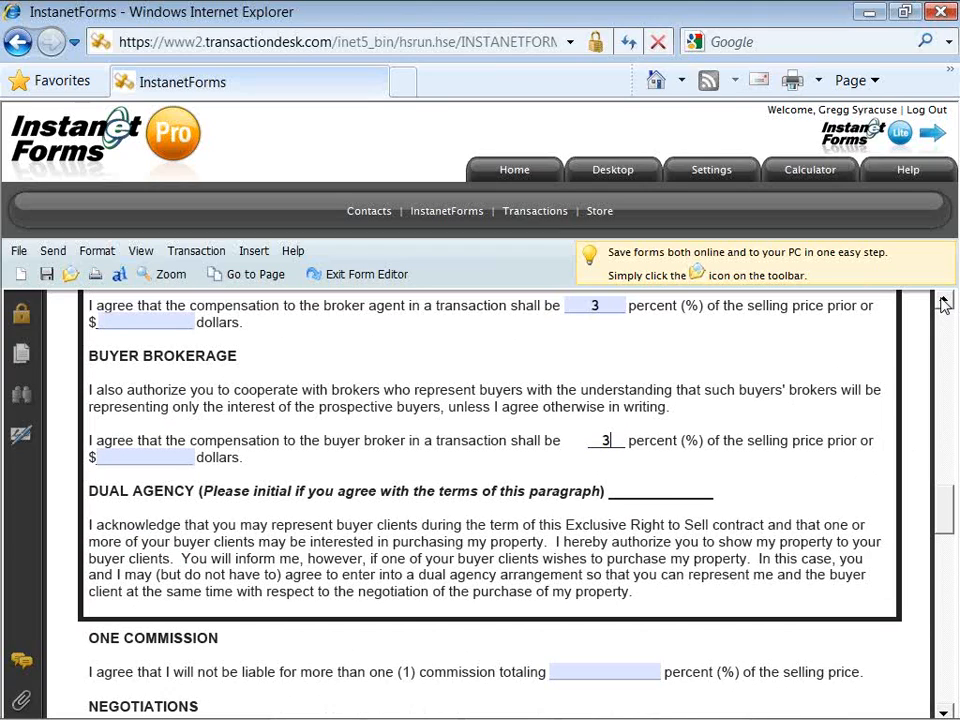
click(595, 320)
text(1)
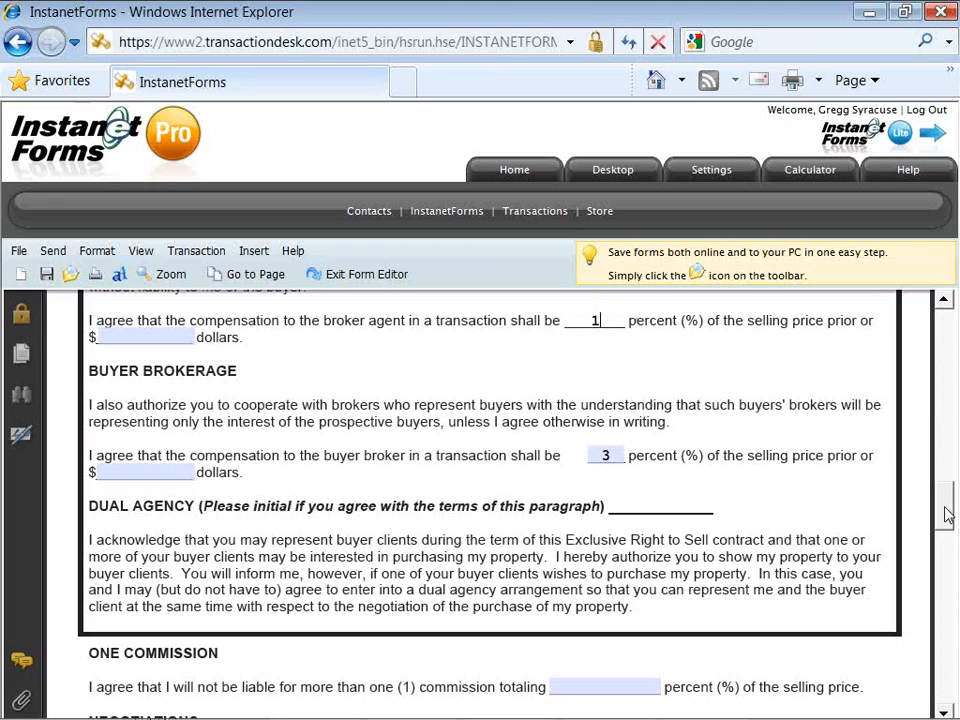
scroll(949, 512, down, 2)
scroll(949, 518, down, 1)
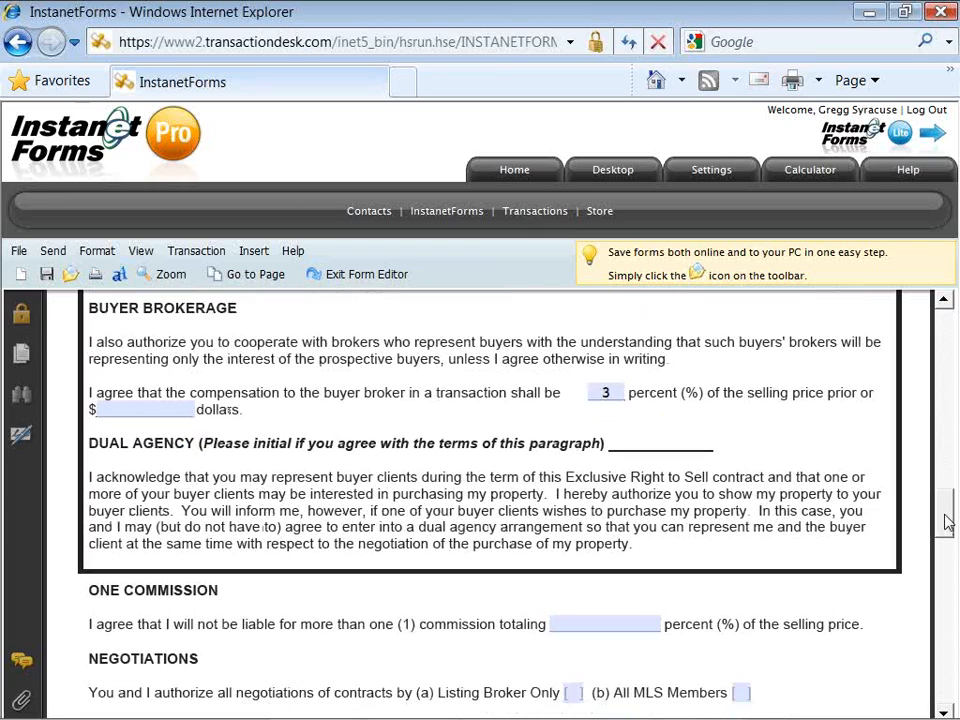
scroll(949, 522, down, 3)
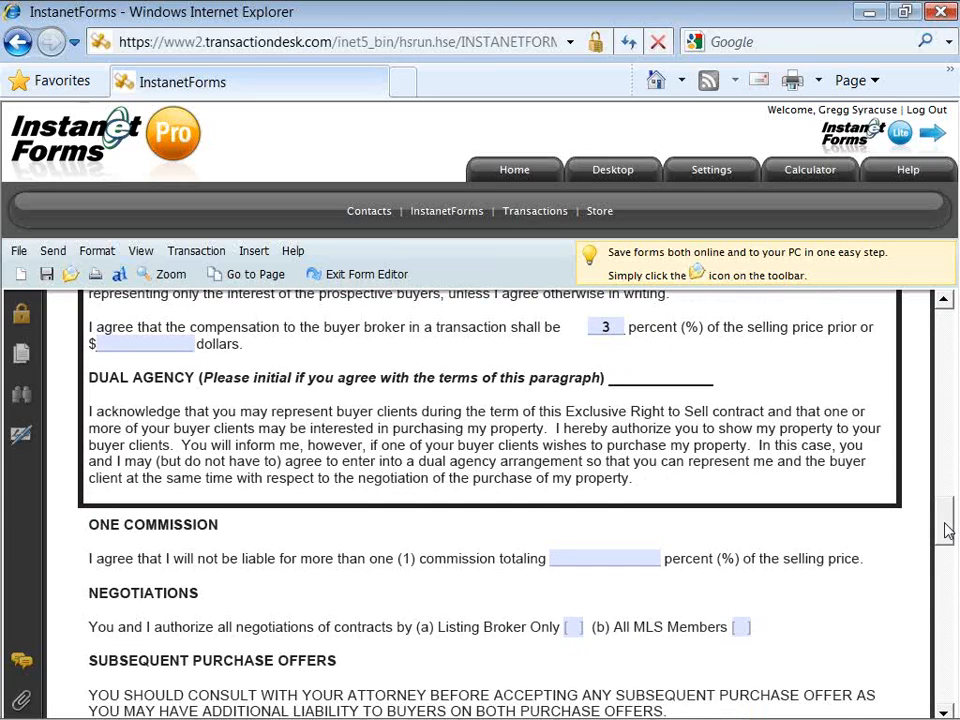
scroll(949, 535, down, 5)
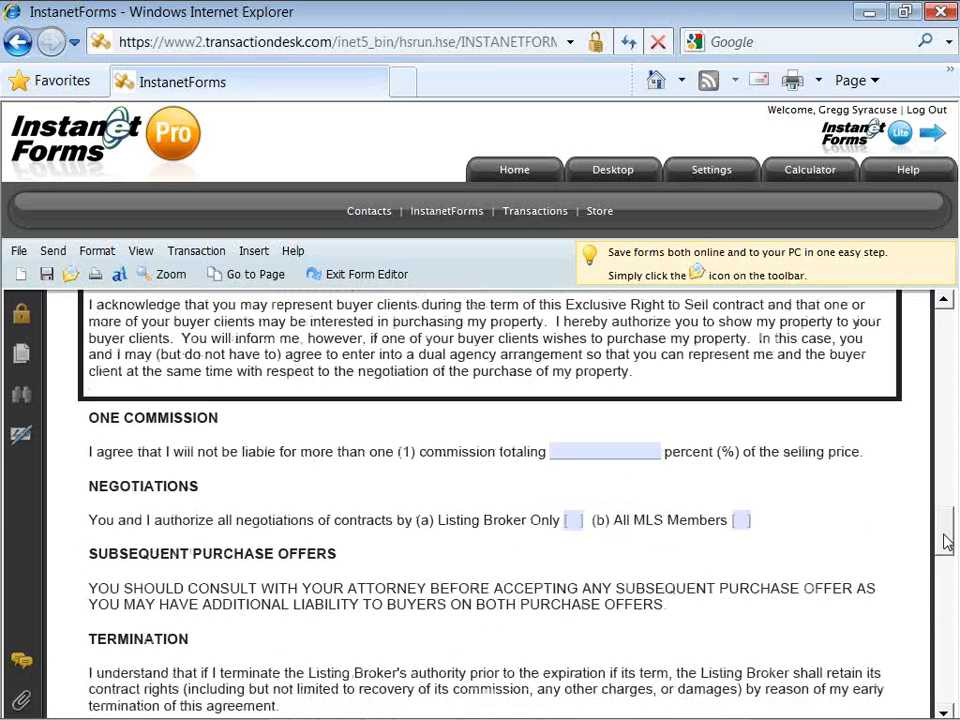
scroll(946, 540, down, 2)
scroll(946, 546, down, 1)
scroll(947, 550, down, 1)
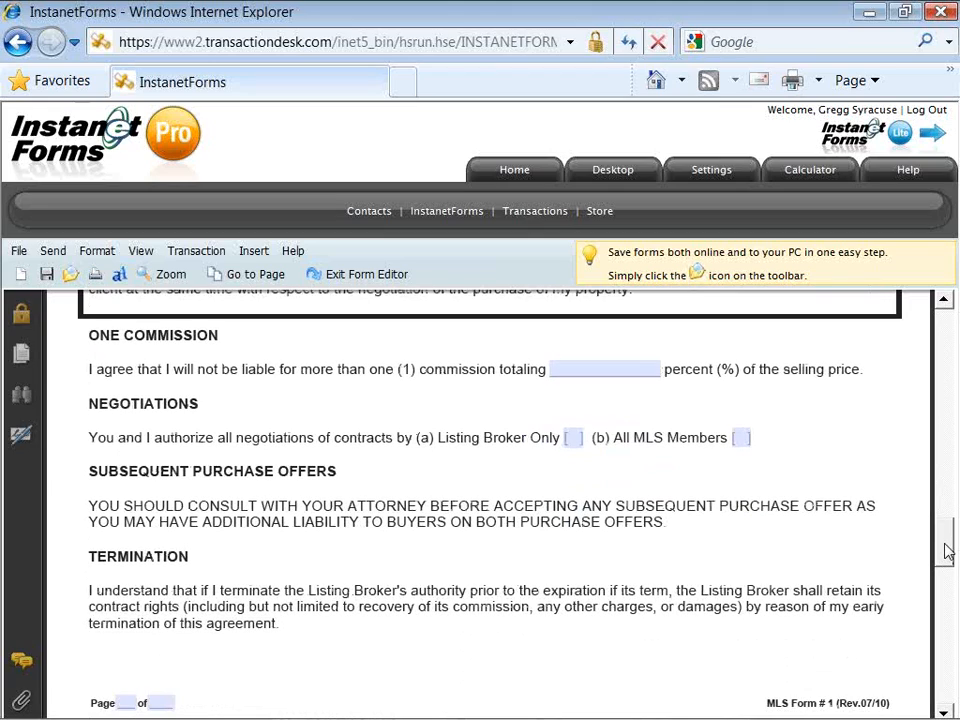
Step: Enter 6 percent as the one commission total and tick All MLS Members under Negotiations
click(643, 366)
text(6)
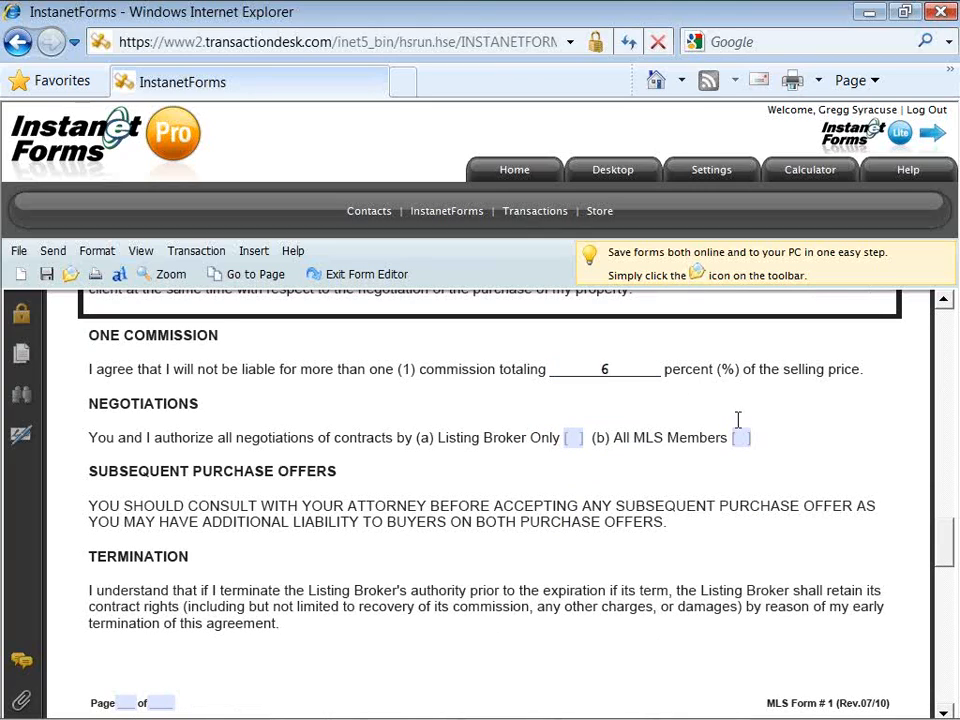
drag(938, 545, 940, 552)
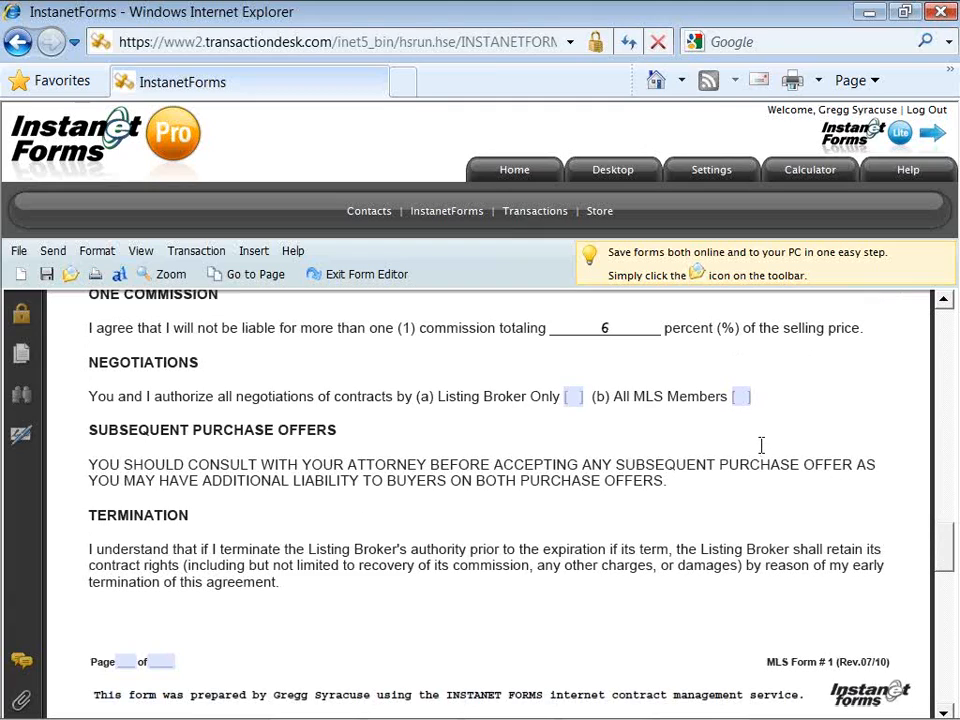
click(741, 397)
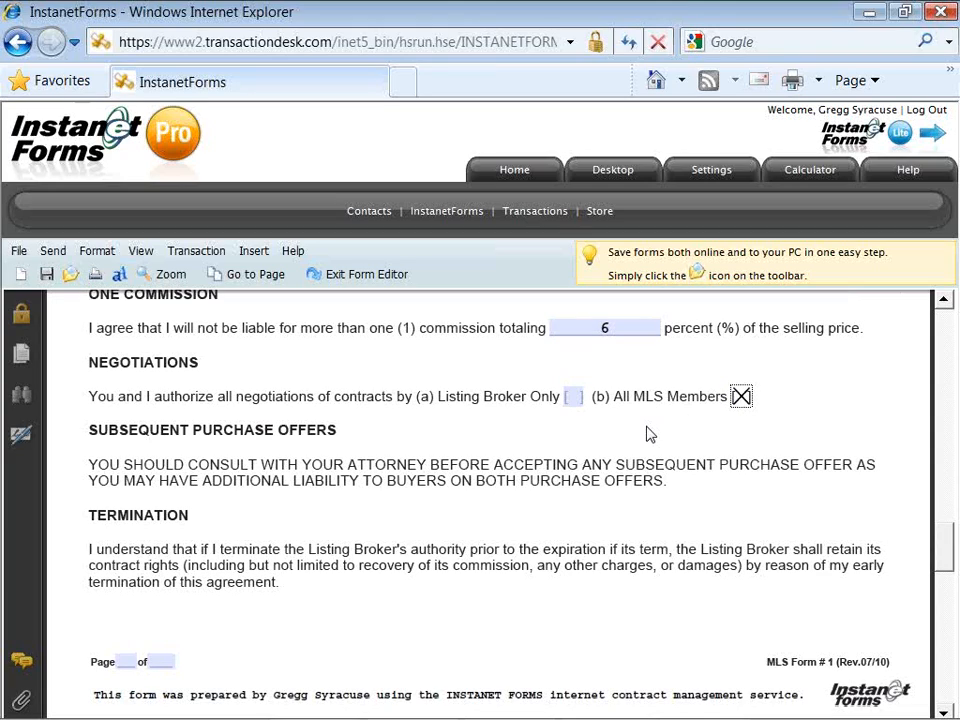
Step: Enter the first owner's full name on the Owner line and 'ABC Realty' as the Broker
drag(945, 553, 948, 635)
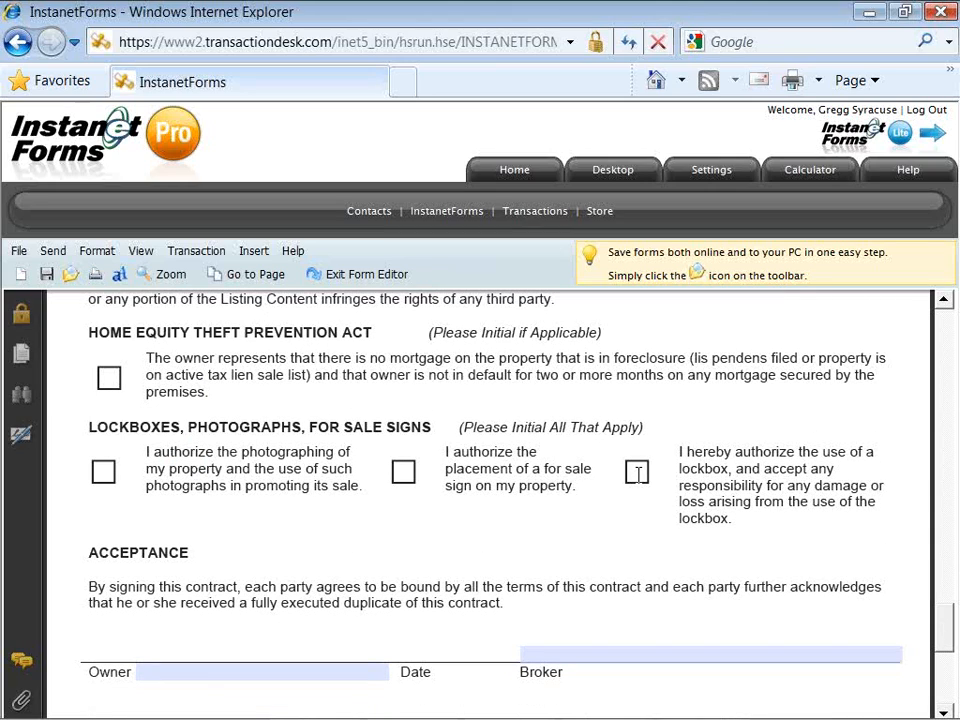
click(575, 656)
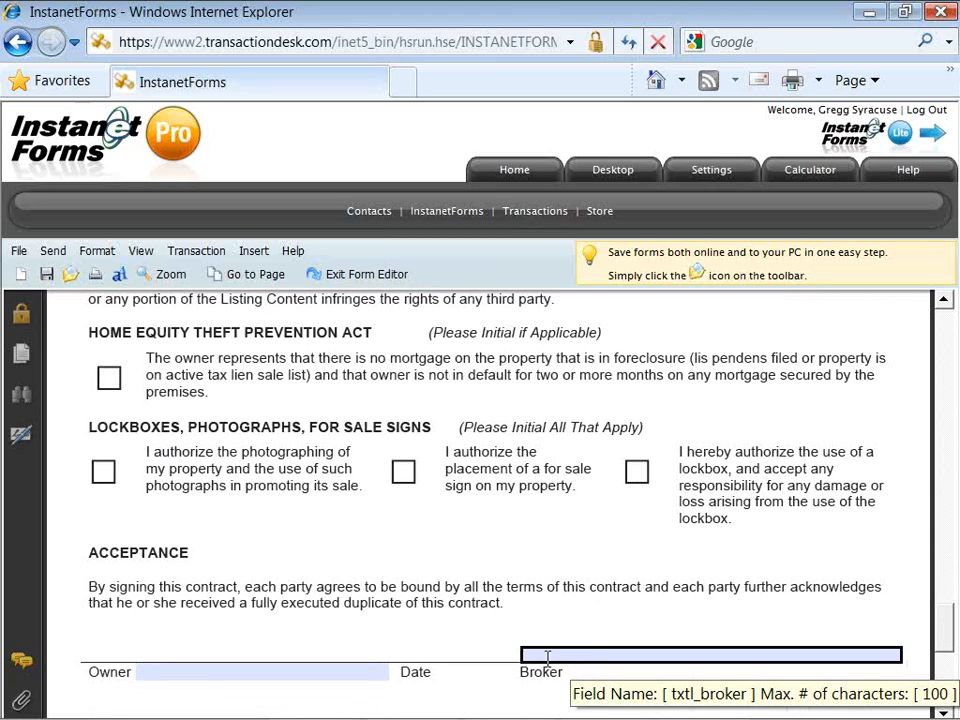
click(369, 673)
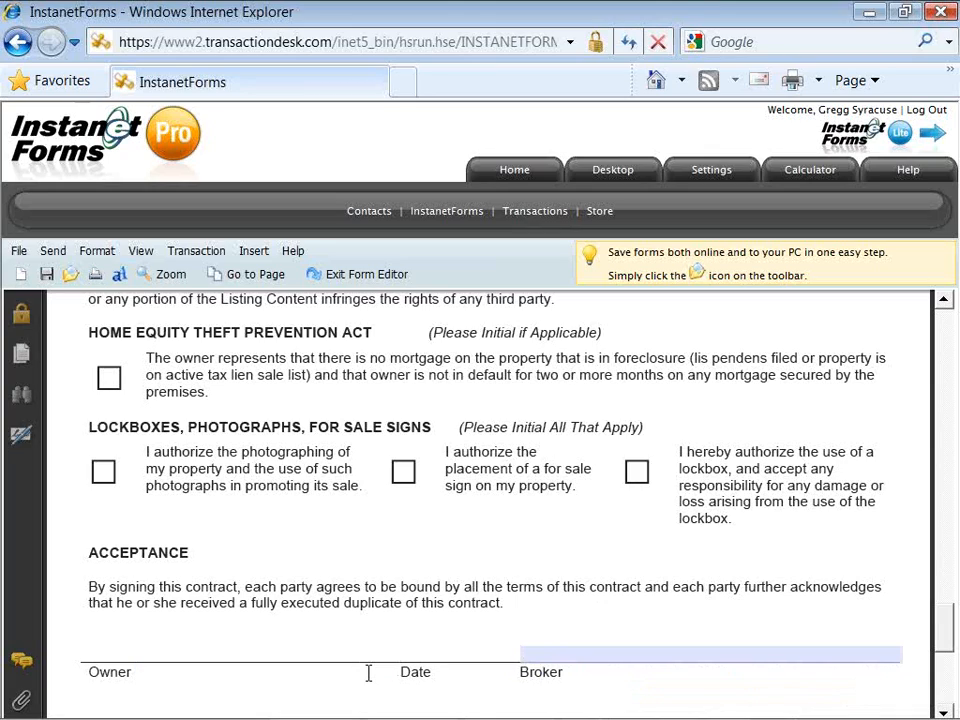
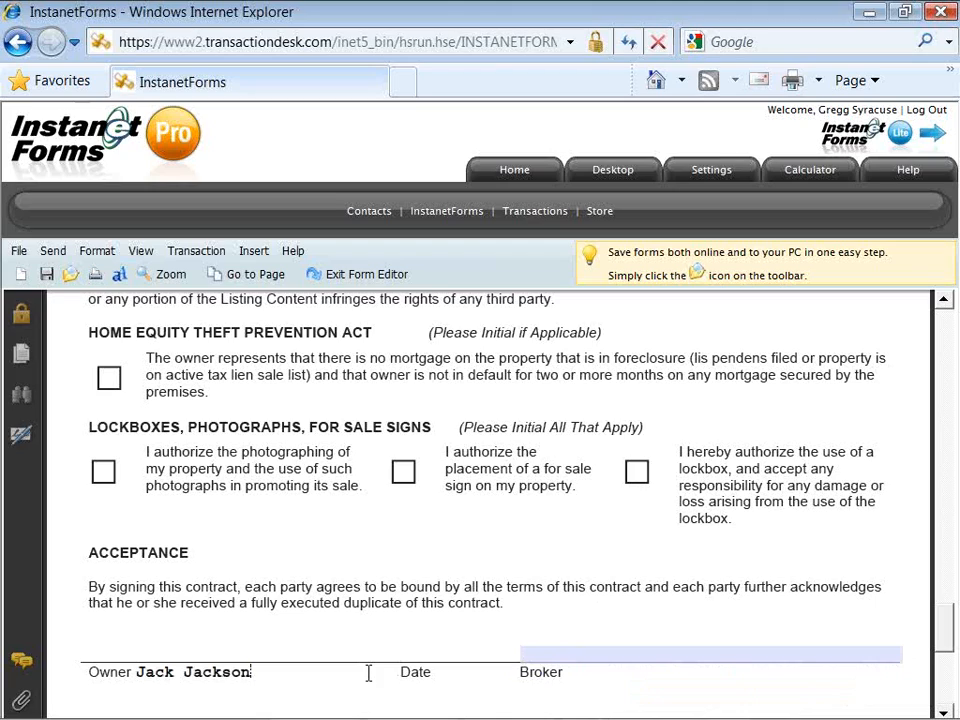
key(Tab)
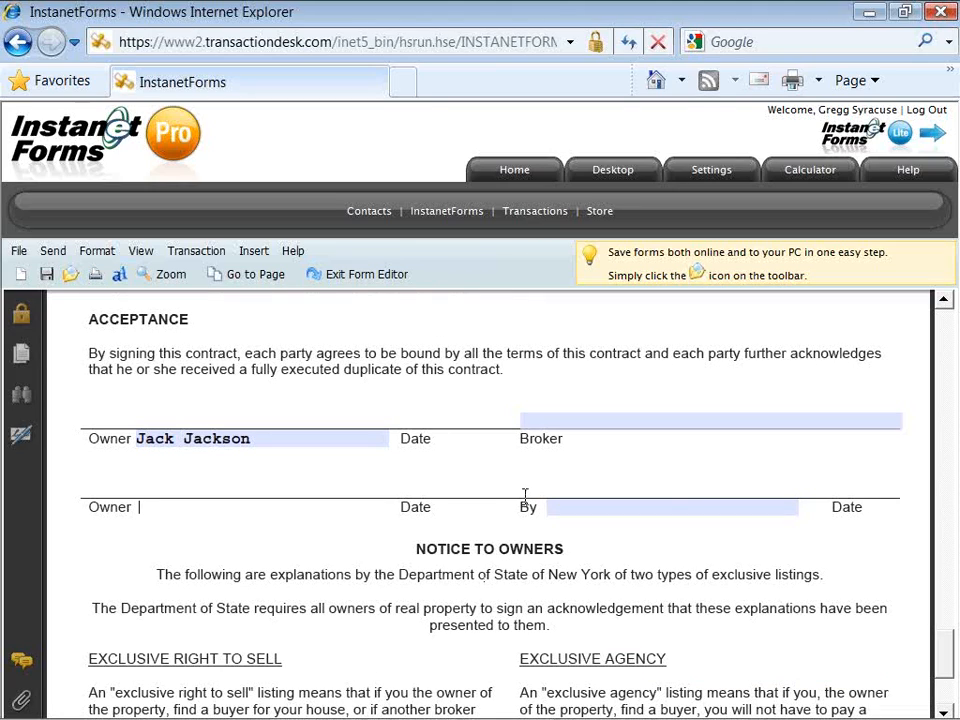
click(613, 421)
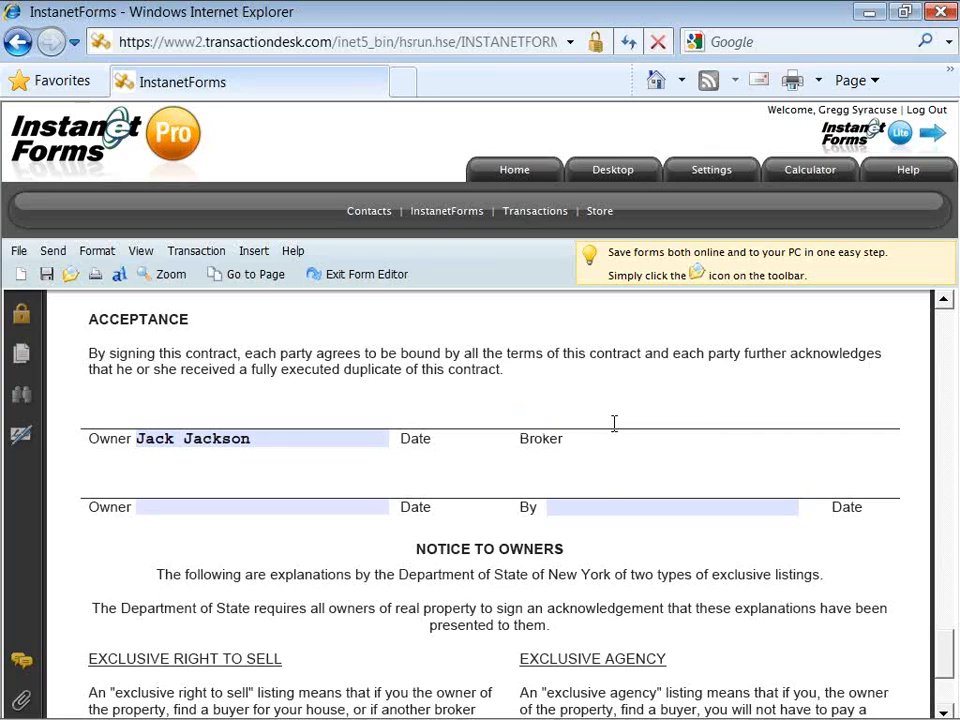
text(ABC Realty)
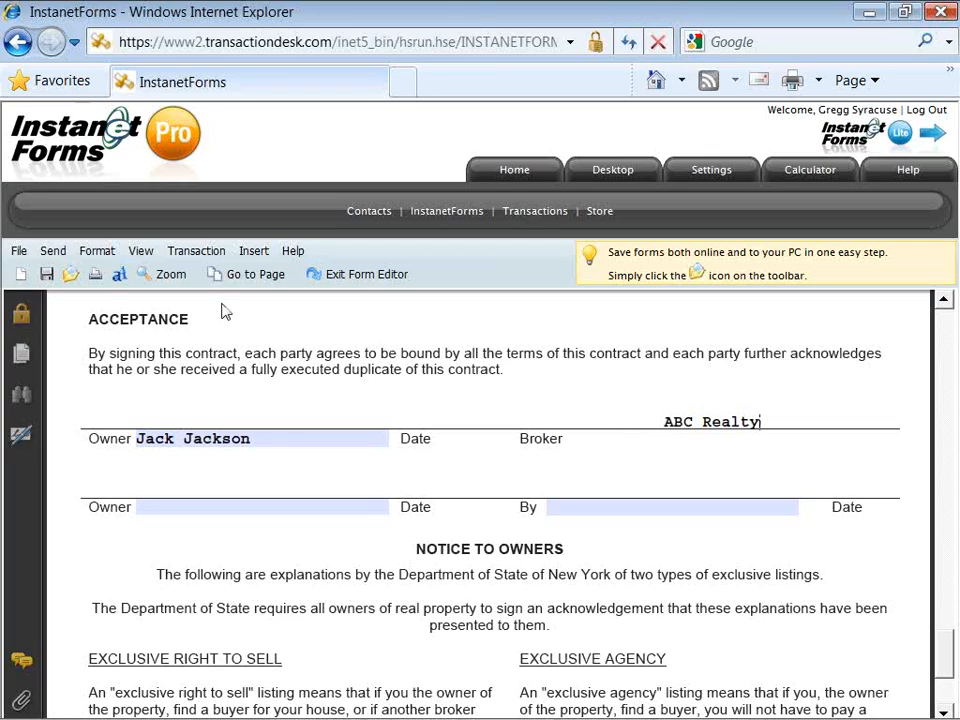
Step: Save the filled-in listing contract and bring up the File menu
click(47, 275)
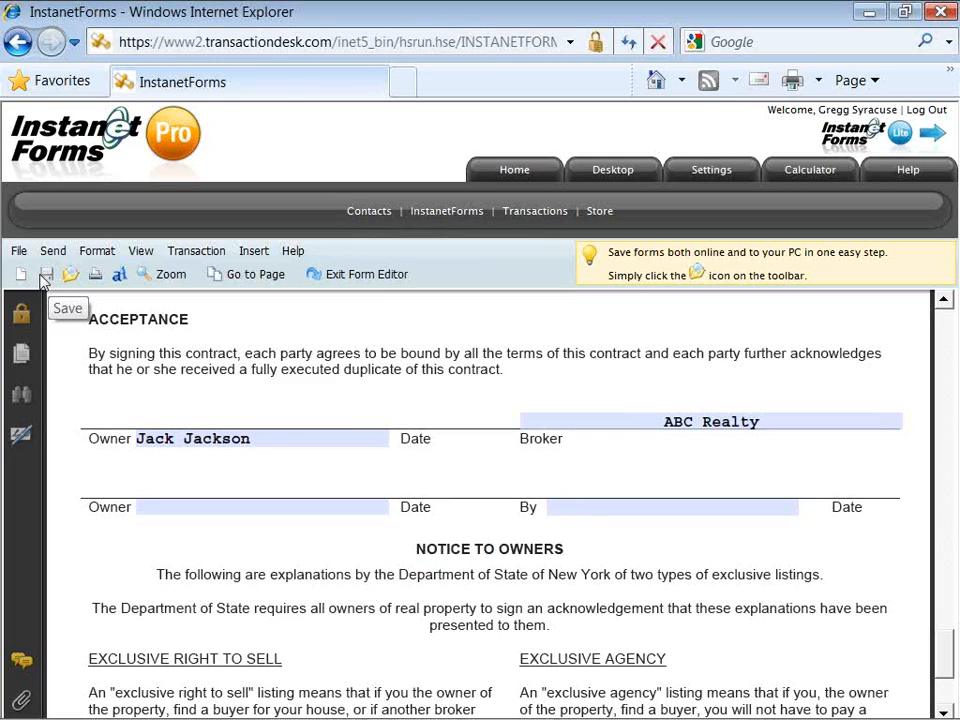
click(21, 252)
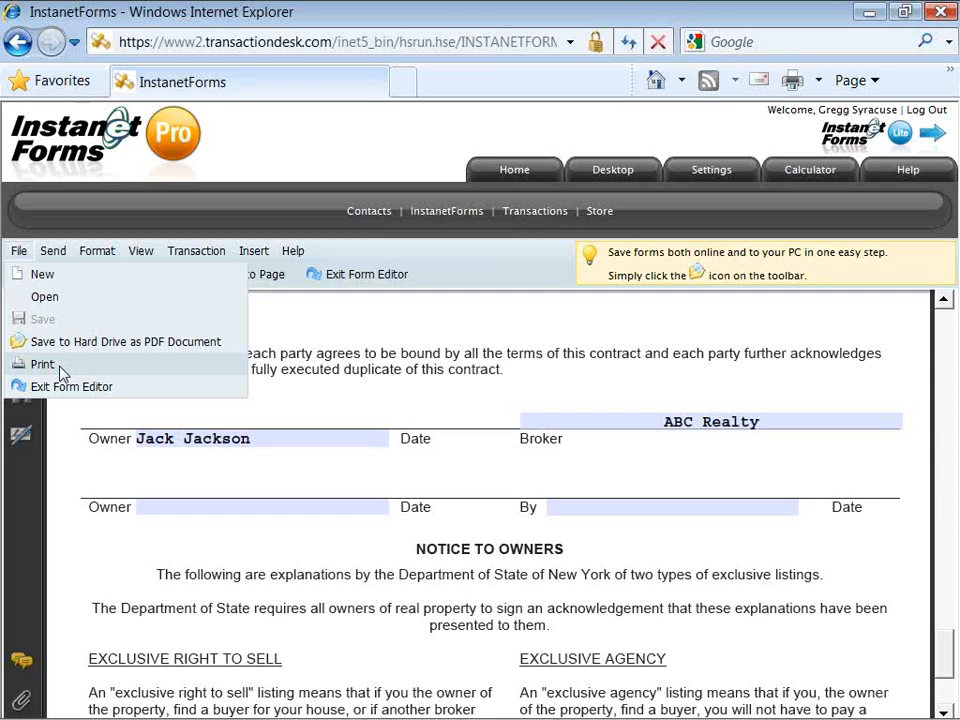
Step: Choose Send > Via Email to bring up the Email Form for the contract
click(58, 254)
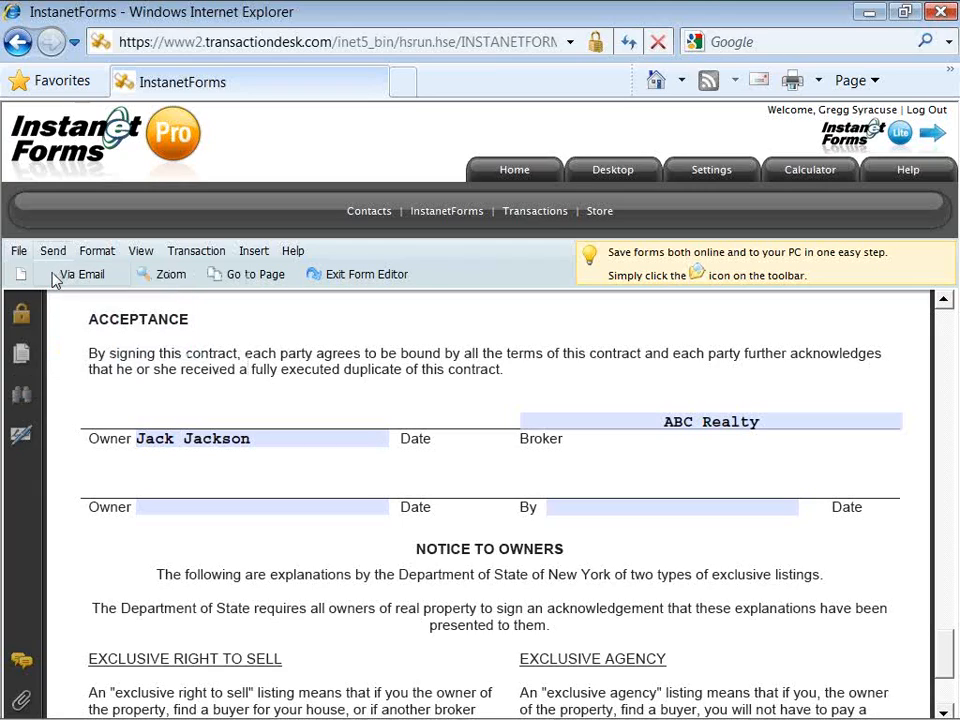
click(55, 280)
mouse_move(56, 258)
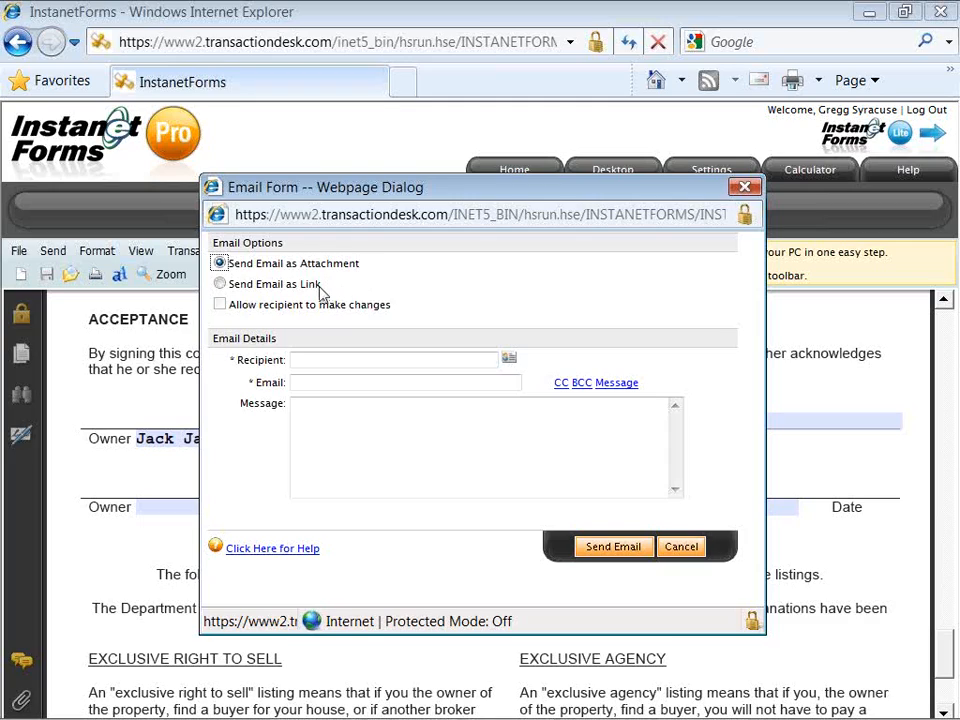
click(221, 285)
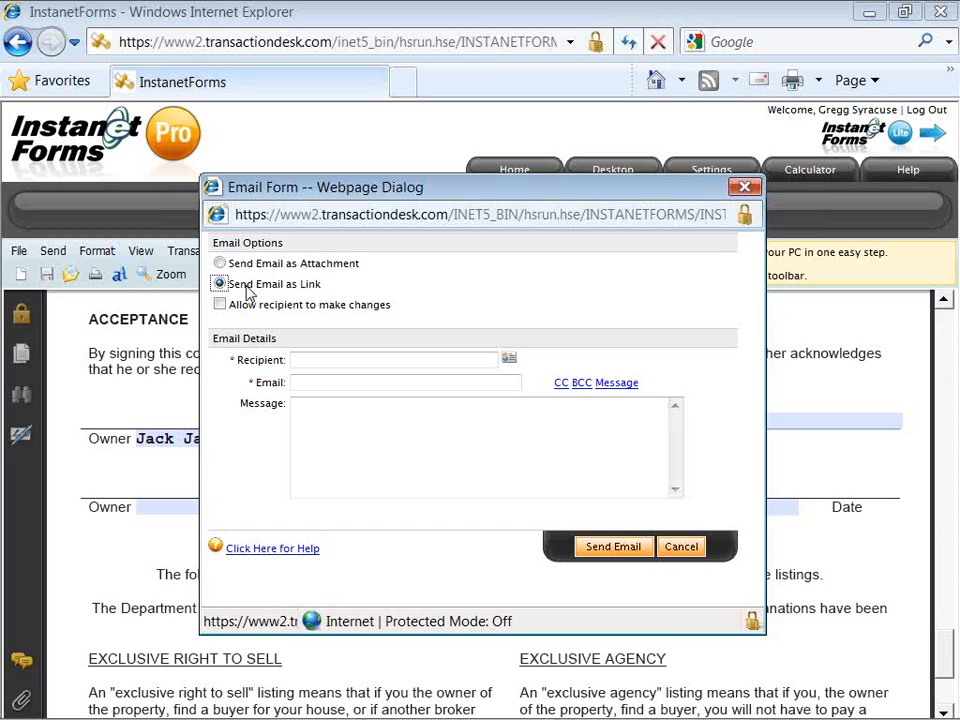
click(220, 305)
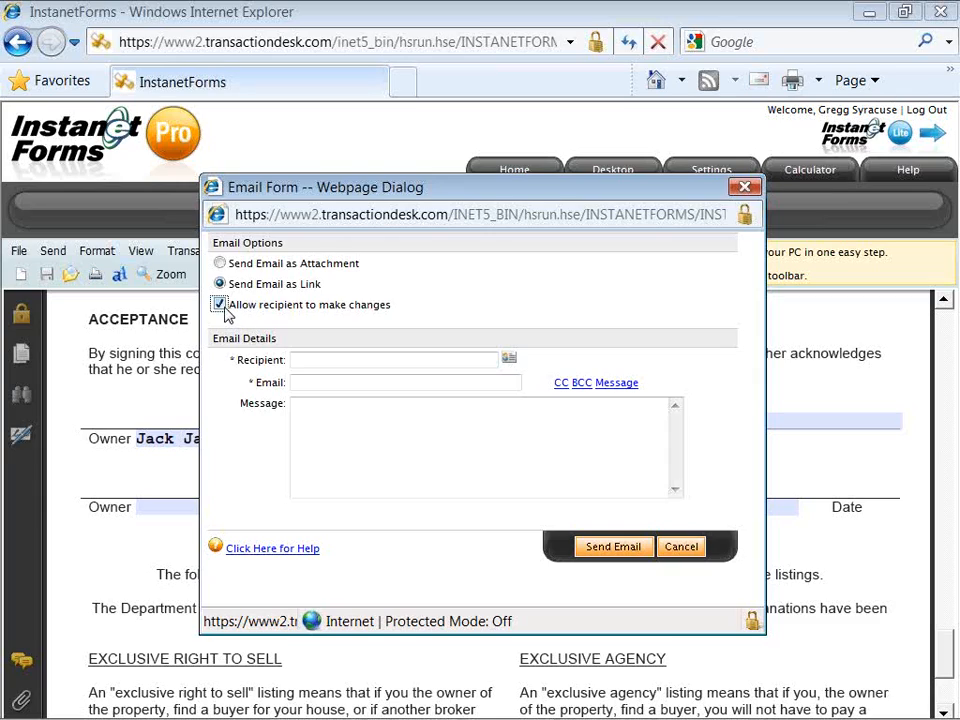
click(220, 305)
click(221, 265)
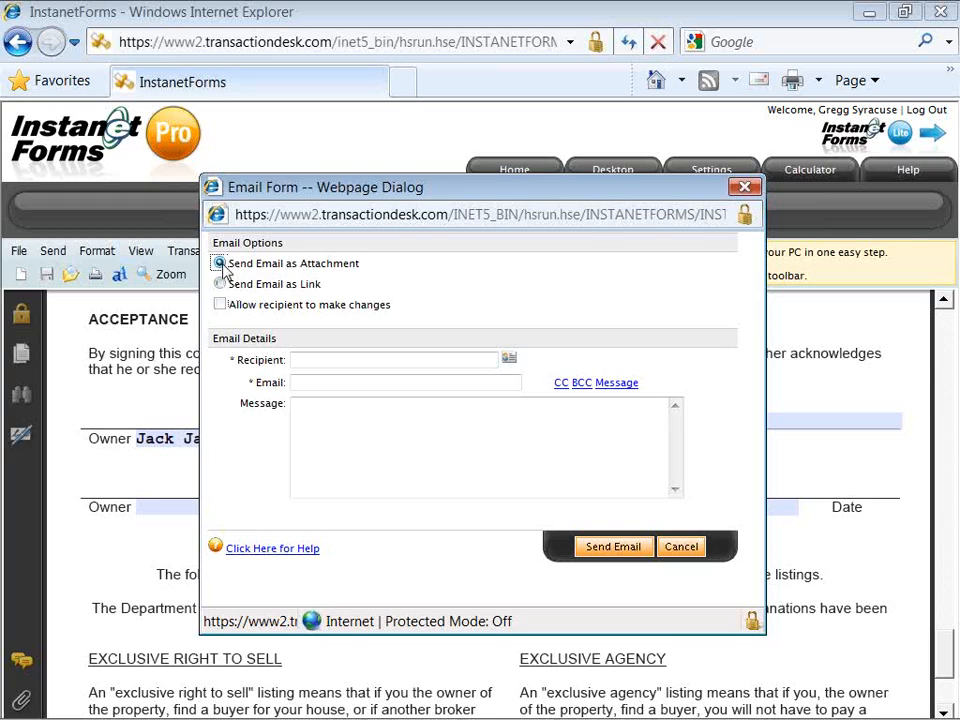
click(300, 363)
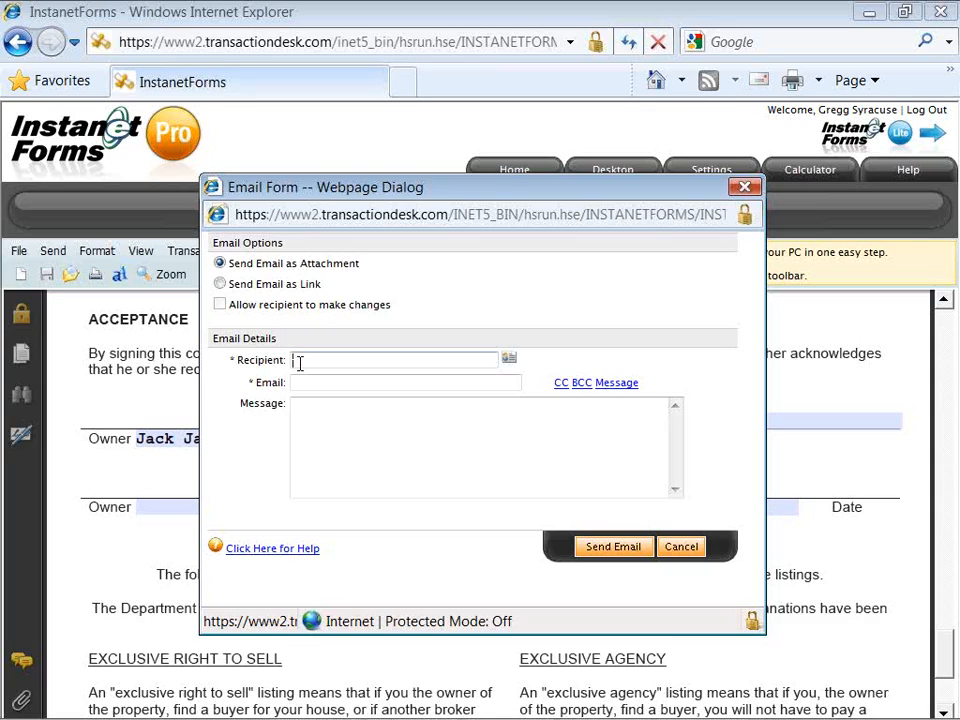
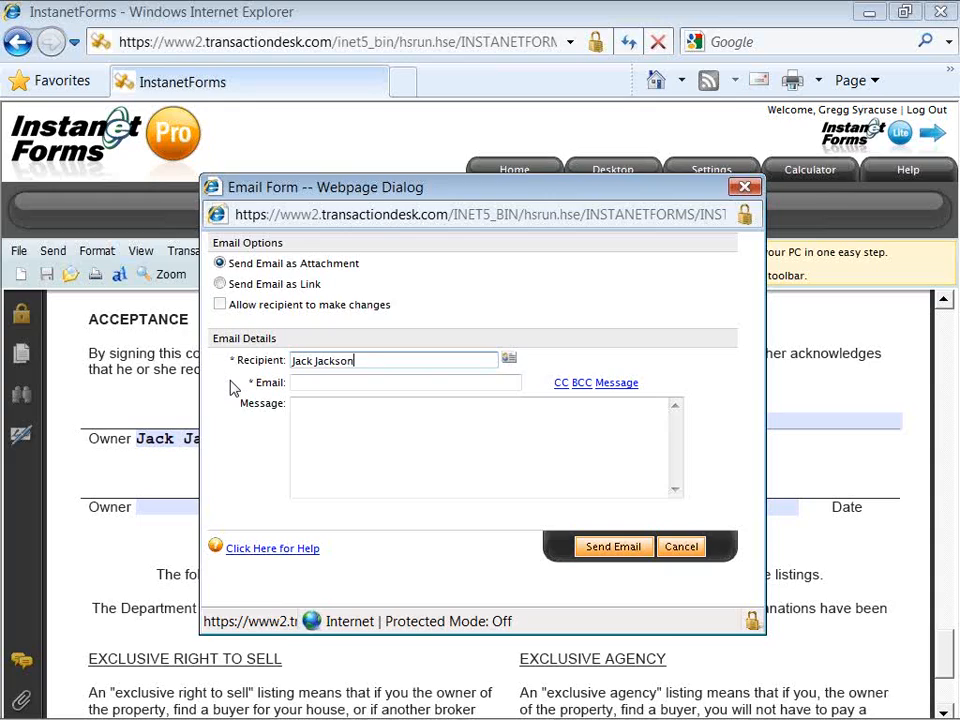
Step: Fill in the recipient's name and e-mail address on the email form
click(292, 380)
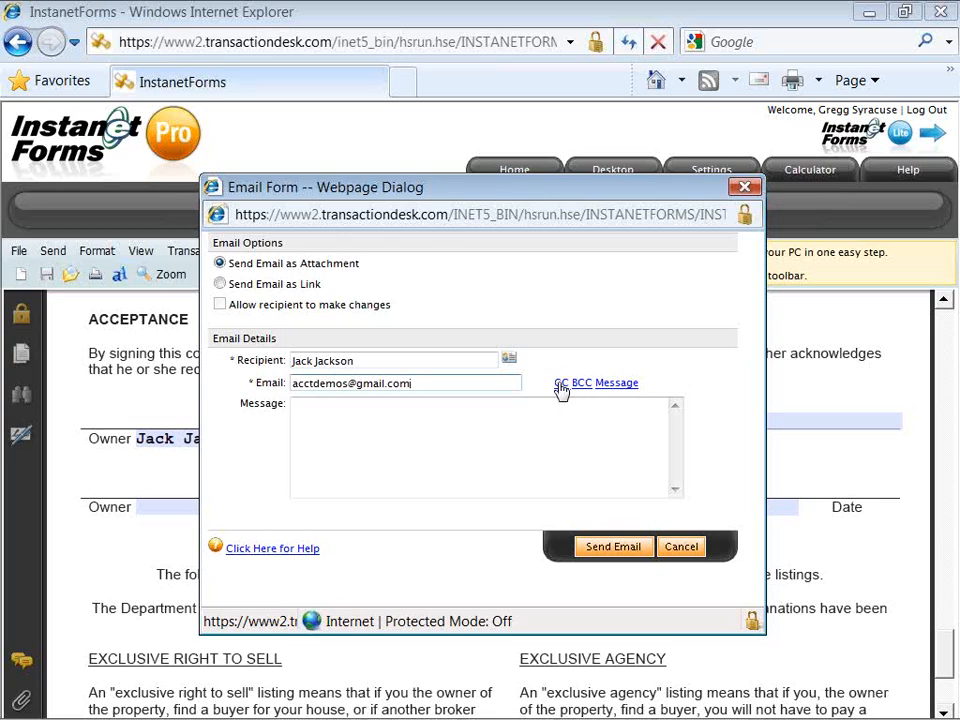
Step: Write 'Please review and call with questions' as the message, send, and dismiss the queued alert
click(543, 412)
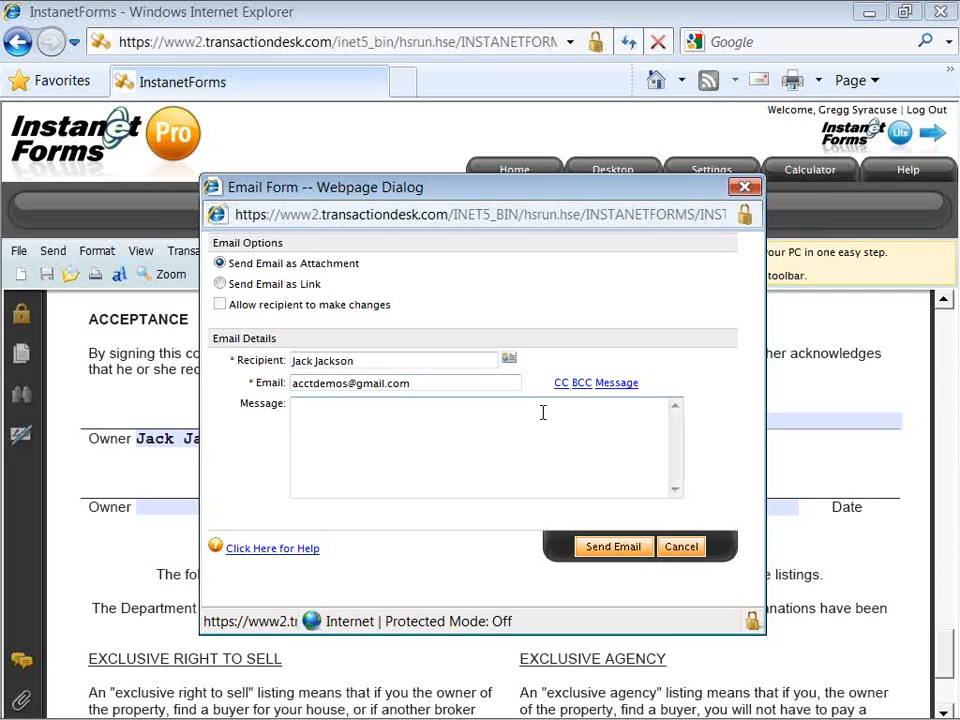
text(Please review and call with ques)
key(BackSpace)
key(BackSpace)
key(BackSpace)
key(BackSpace)
text(questions..Co)
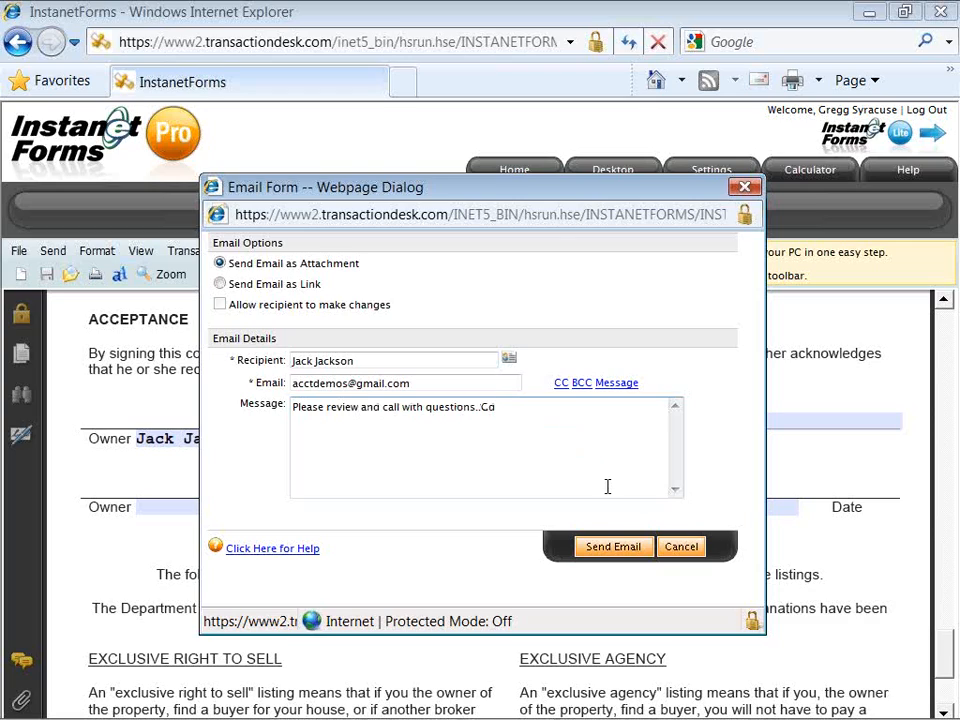
click(616, 547)
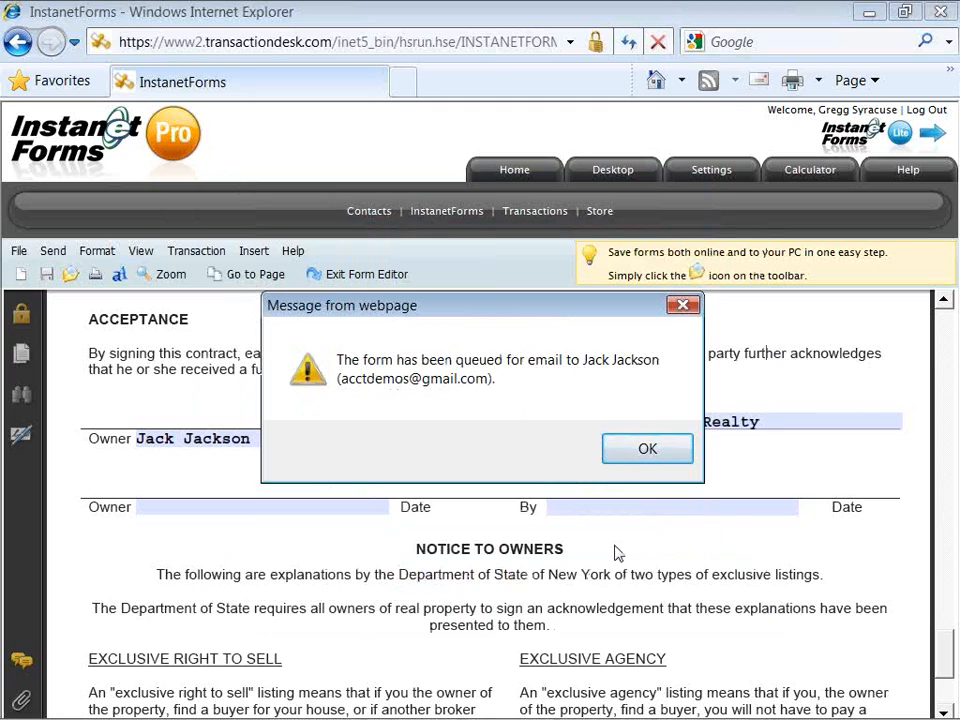
click(648, 450)
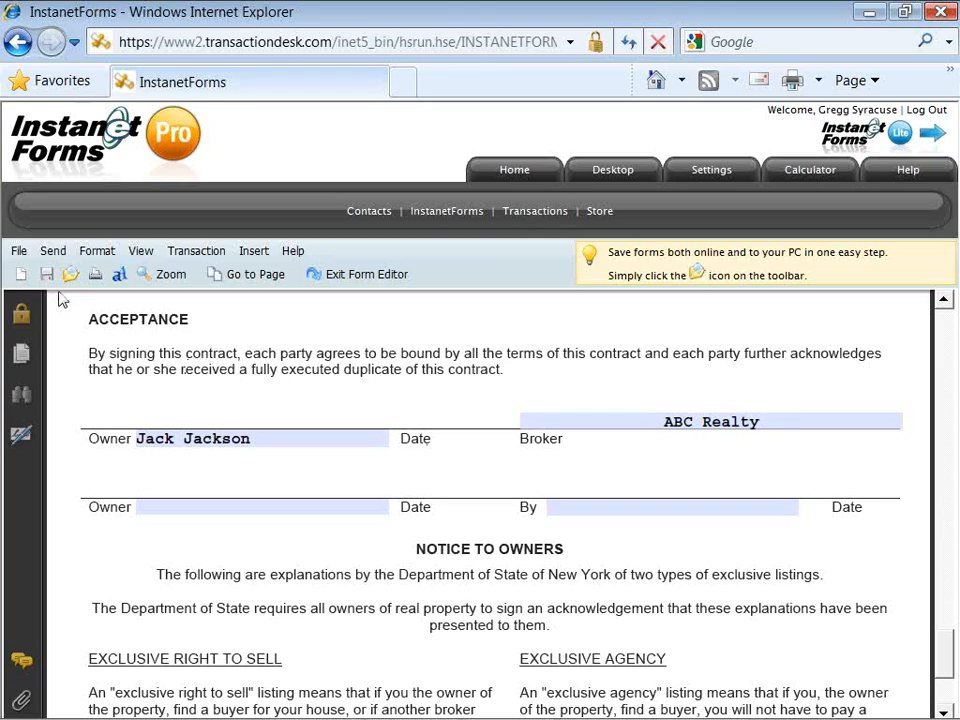
Step: Look through the File menu, then open the Format menu for the contract
click(24, 256)
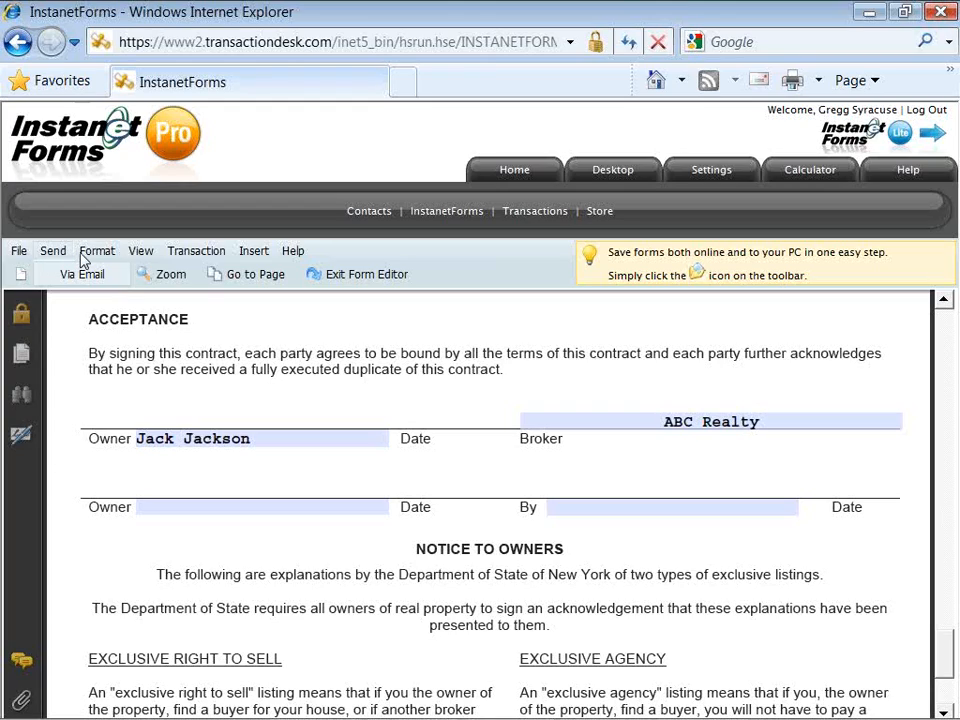
click(86, 258)
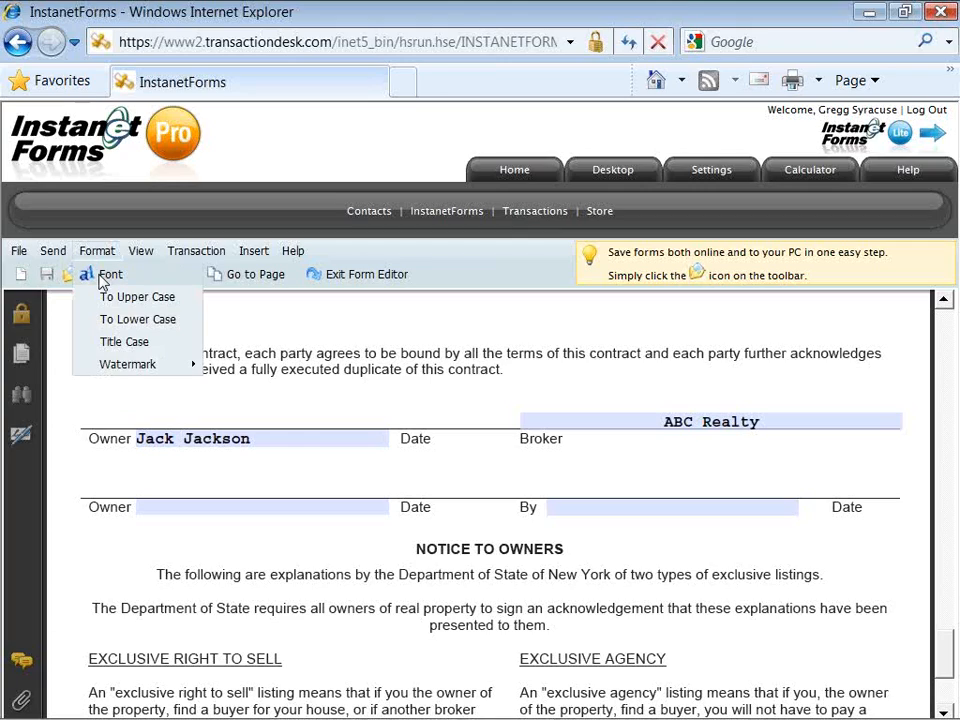
click(99, 277)
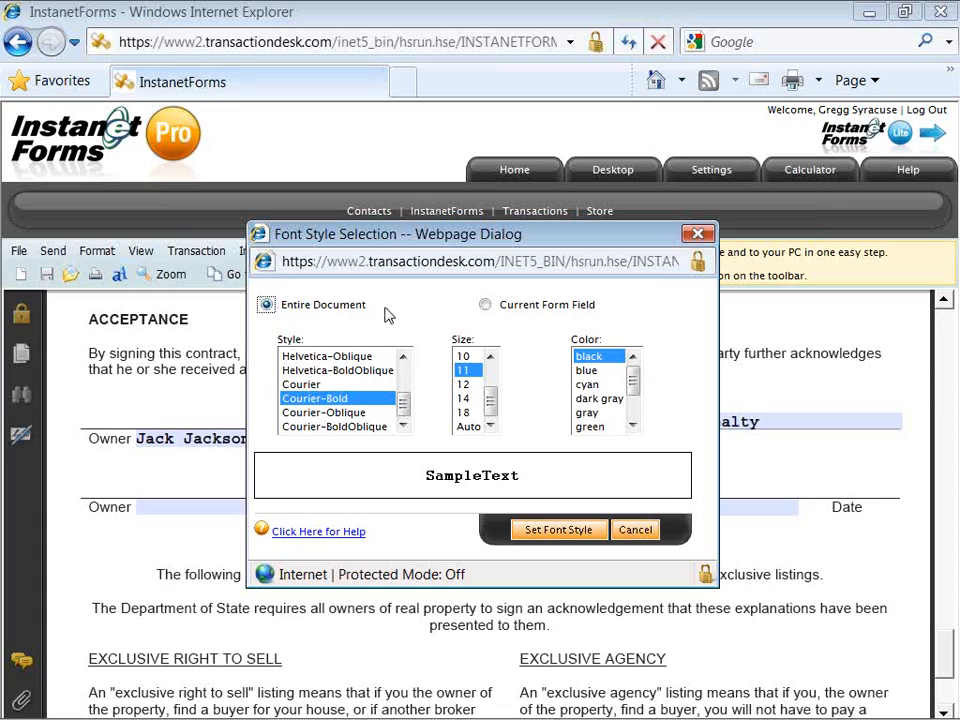
click(485, 306)
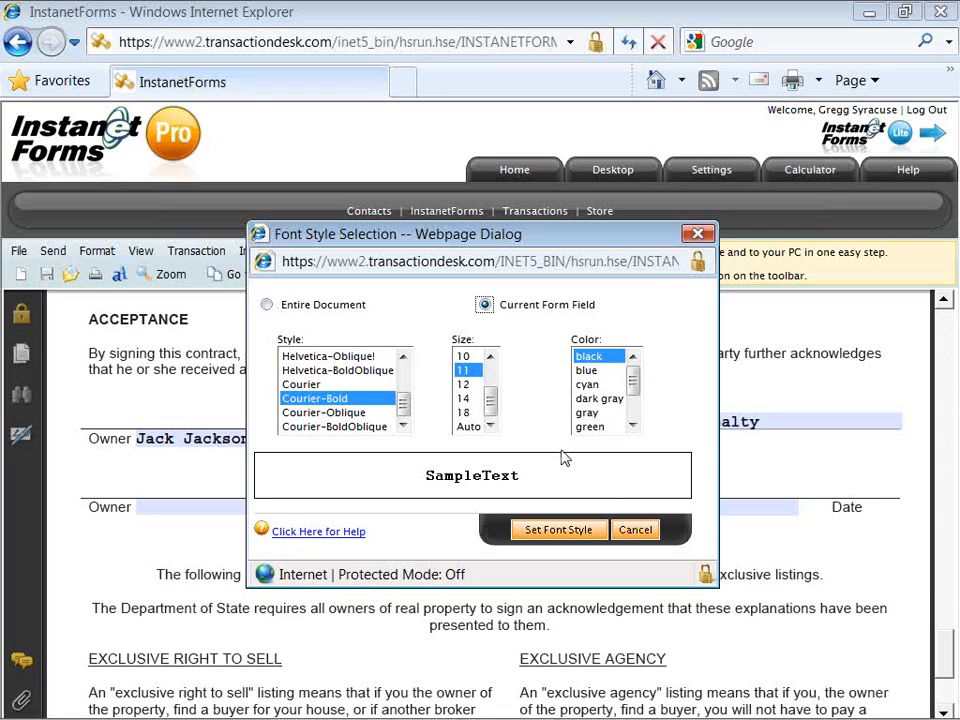
click(627, 533)
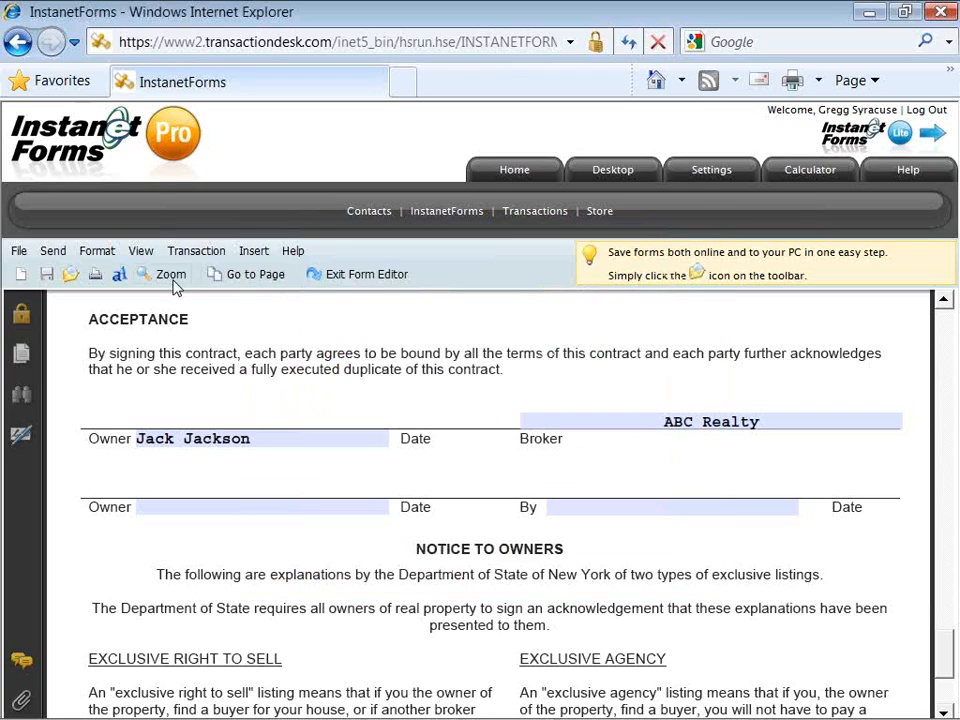
Step: Browse the View and Transaction menus, then point to the Insert menu to show Clauses
click(141, 251)
mouse_move(149, 280)
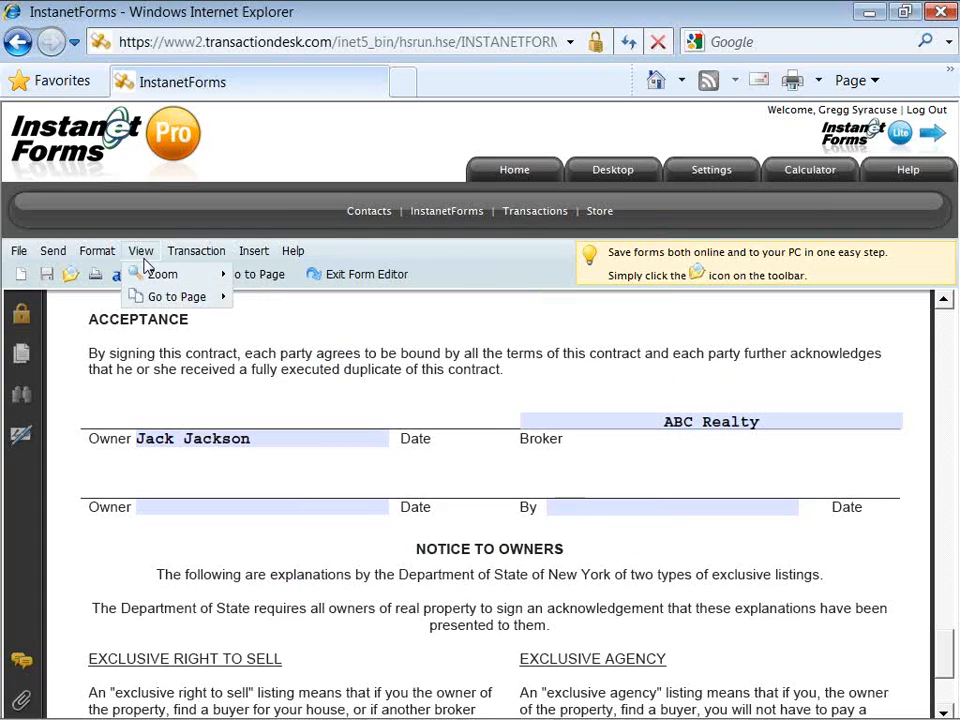
mouse_move(151, 300)
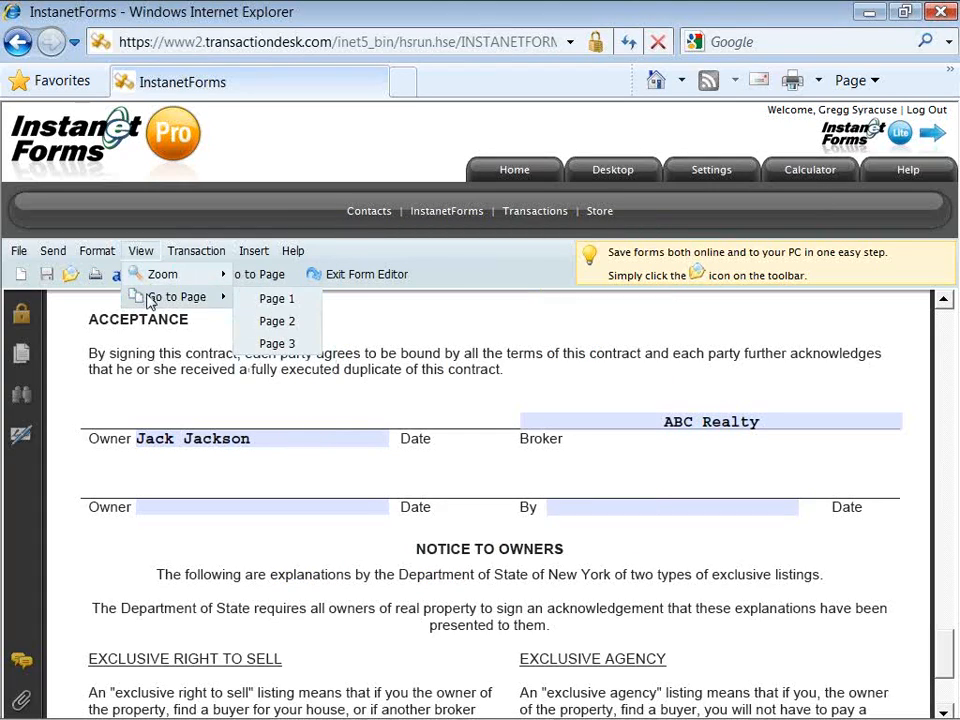
click(178, 254)
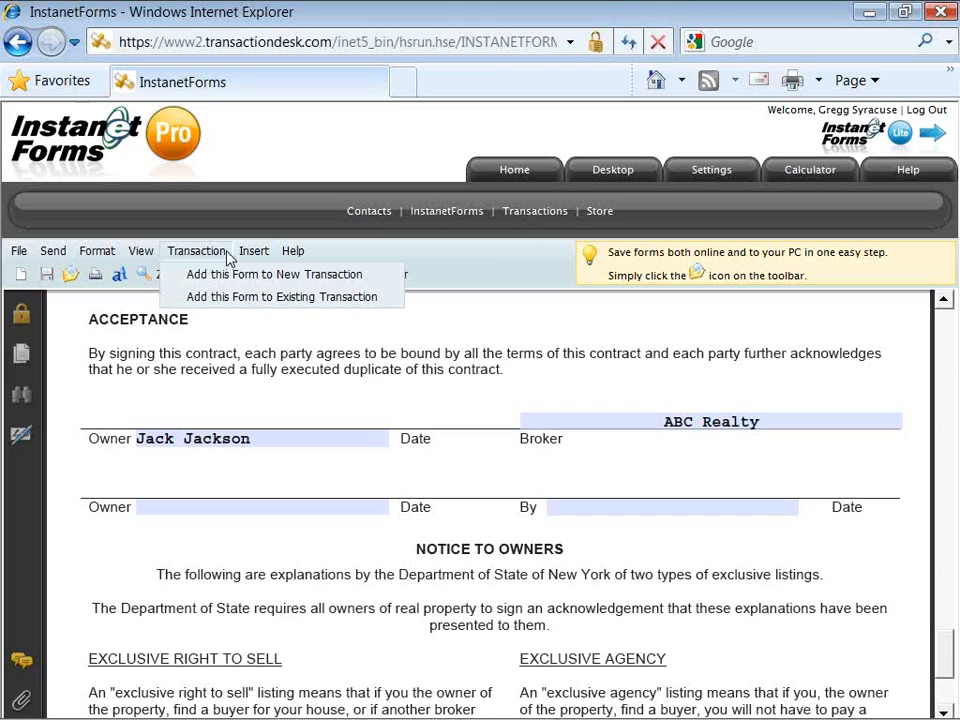
mouse_move(250, 259)
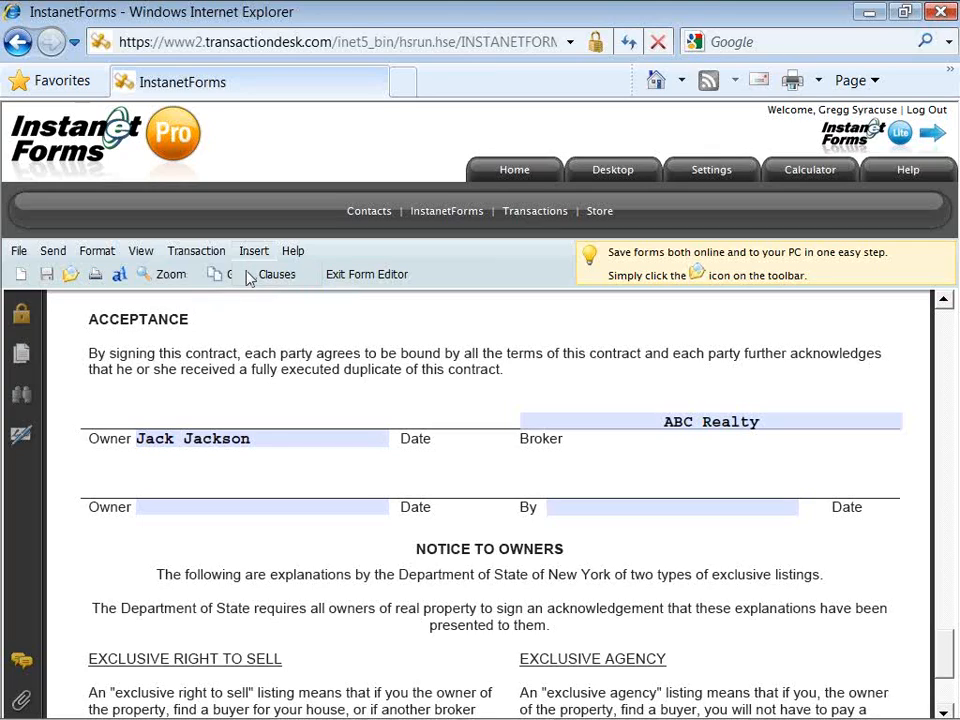
Step: Open the Clause Selection library and switch between Personal and System clauses, ending on Personal
click(272, 276)
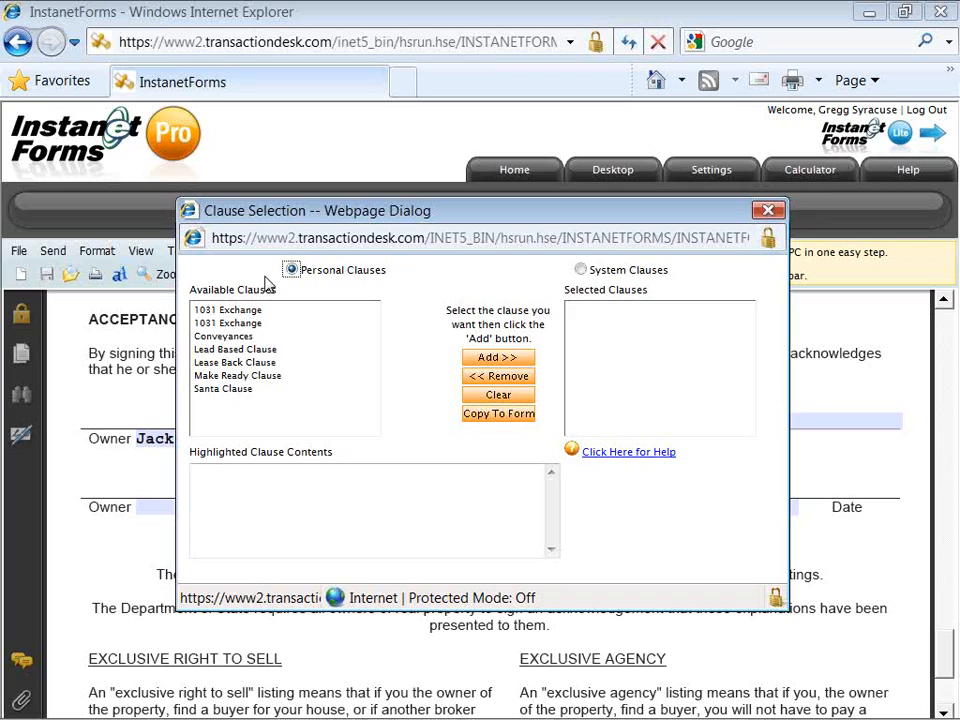
click(291, 270)
click(580, 270)
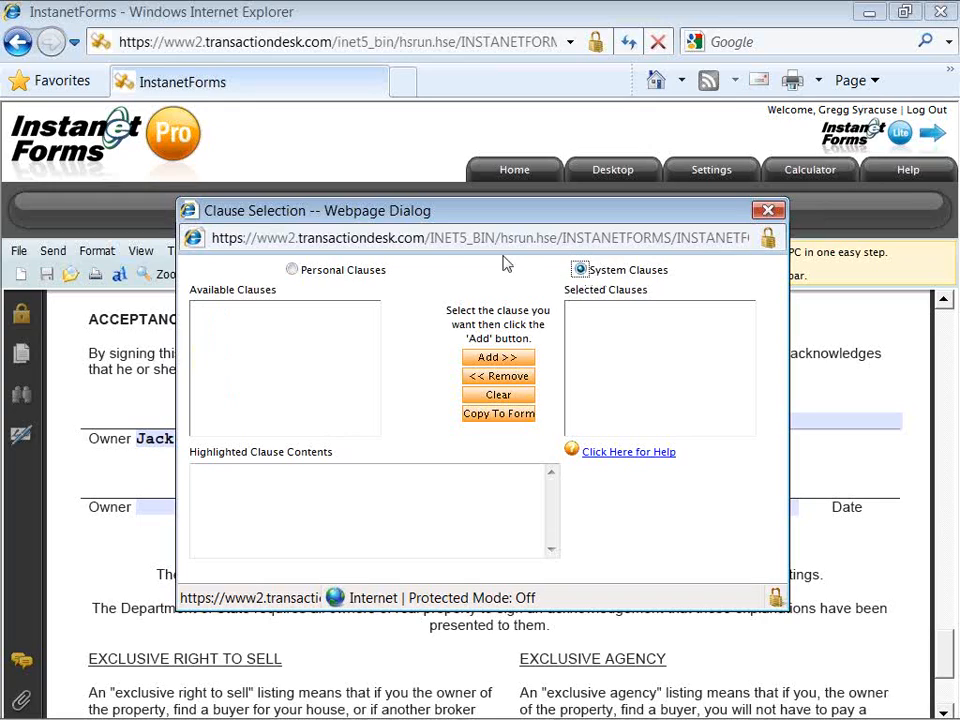
click(291, 269)
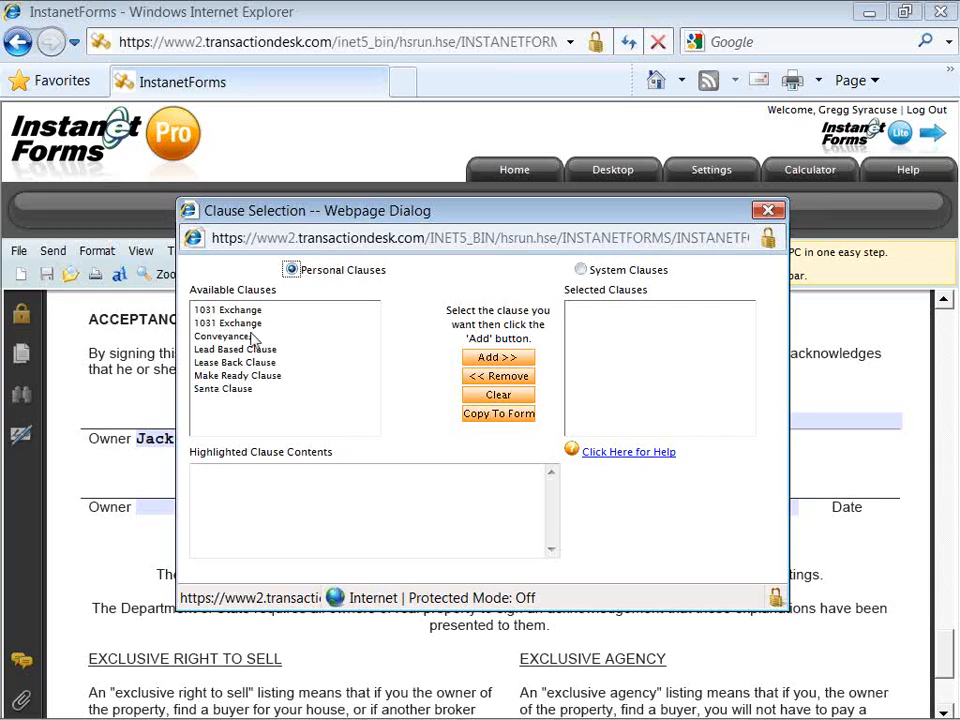
Step: Preview the Make Ready Clause, copy its full text, and close the clause library
click(244, 378)
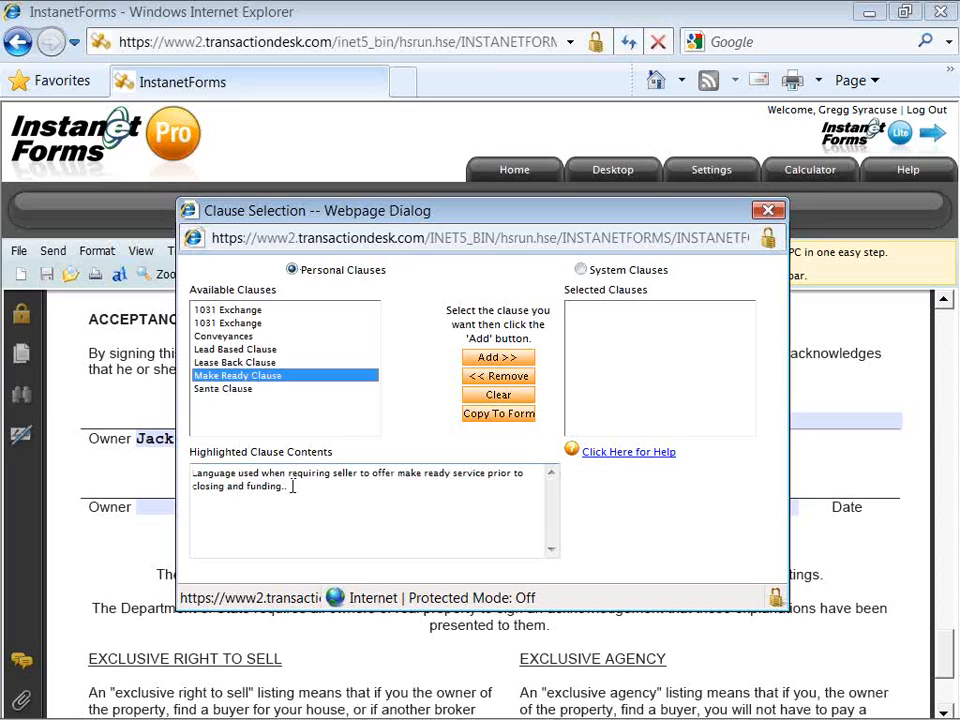
drag(292, 486, 192, 472)
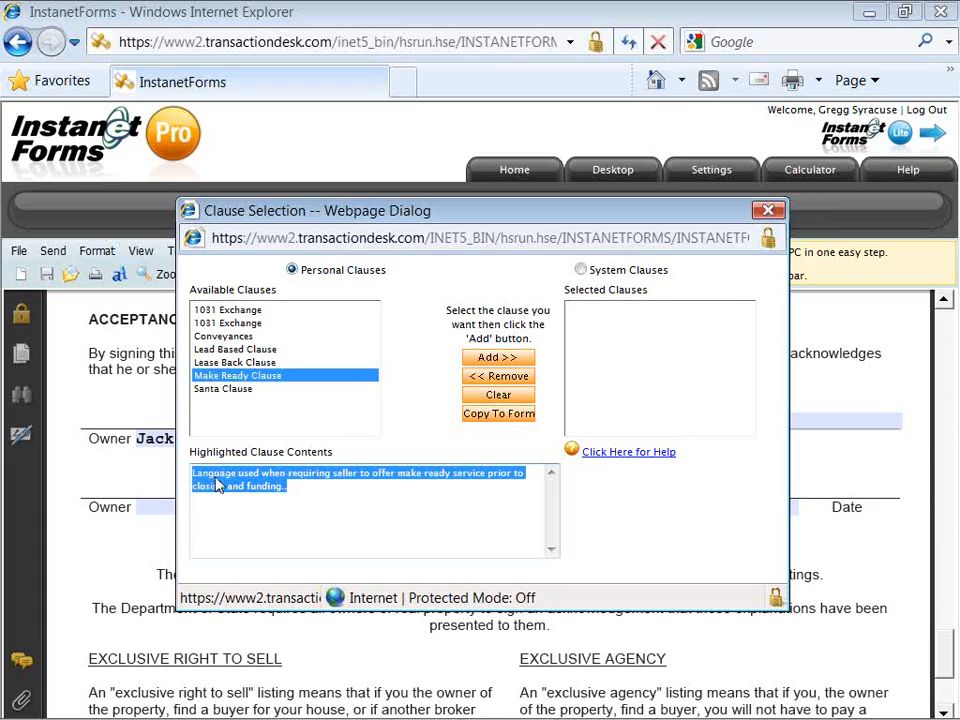
right_click(218, 485)
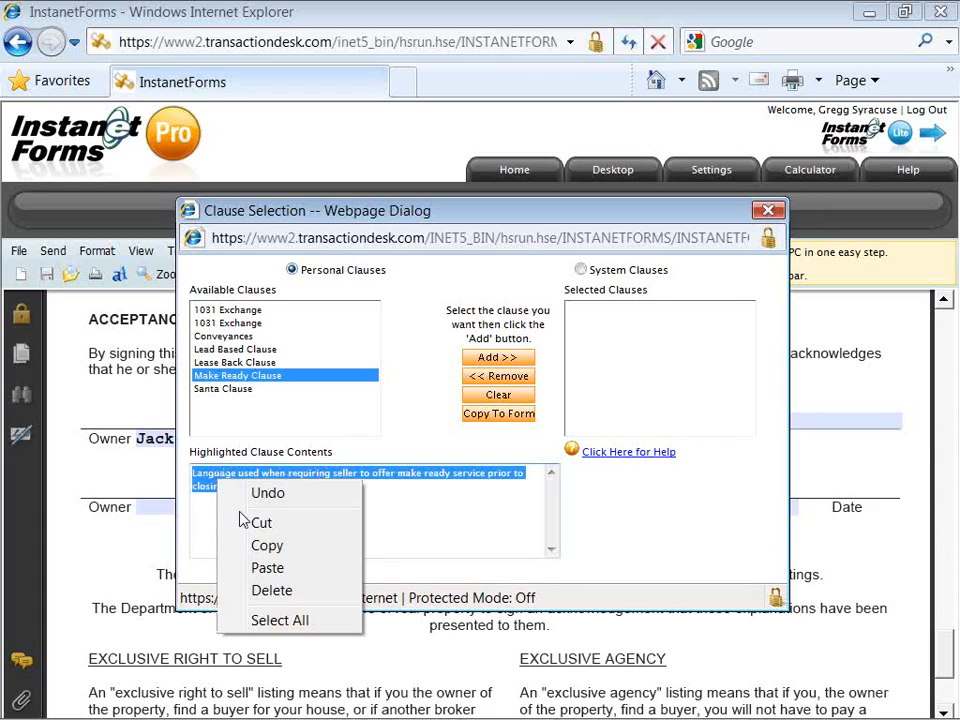
click(241, 550)
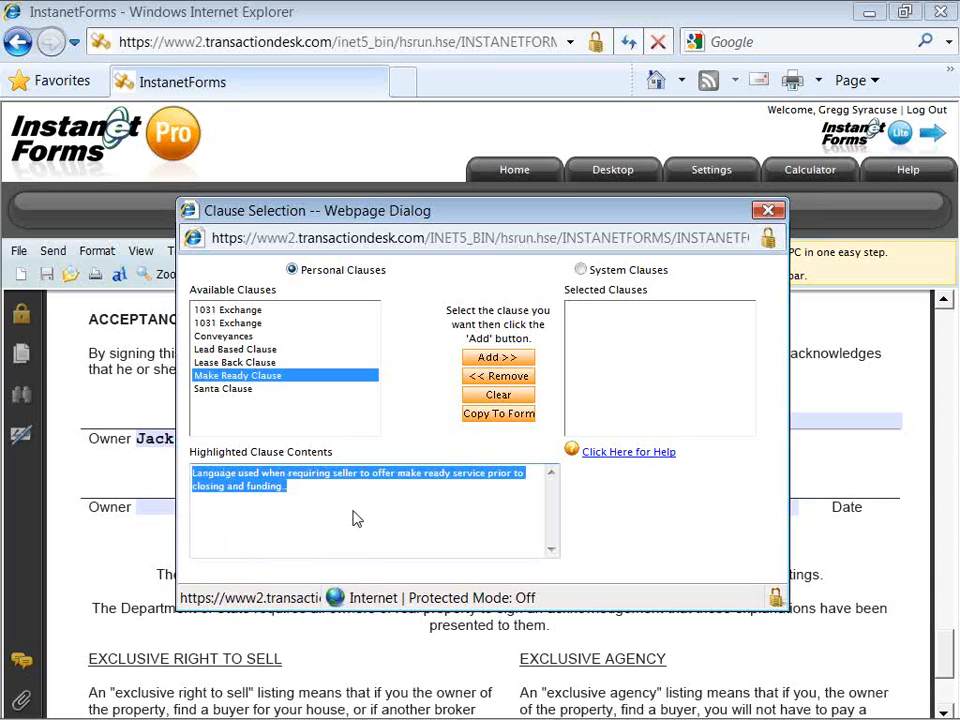
click(766, 212)
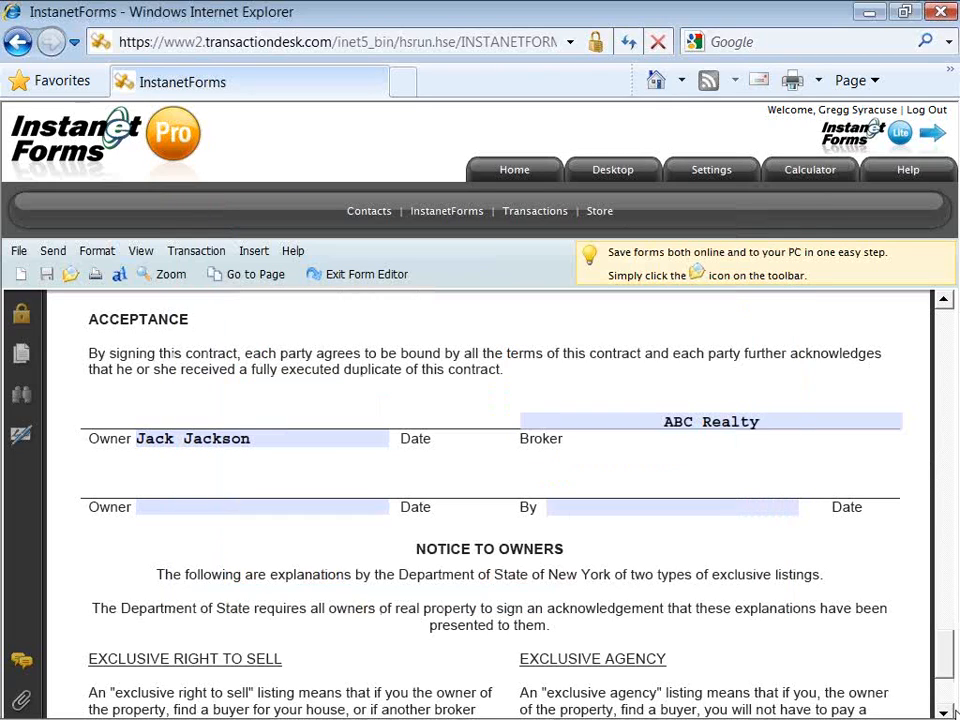
Step: Scroll back to the top of the contract and show the File menu options
scroll(948, 676, down, 1)
mouse_move(948, 676)
mouse_down()
mouse_move(948, 700)
mouse_move(945, 424)
mouse_up()
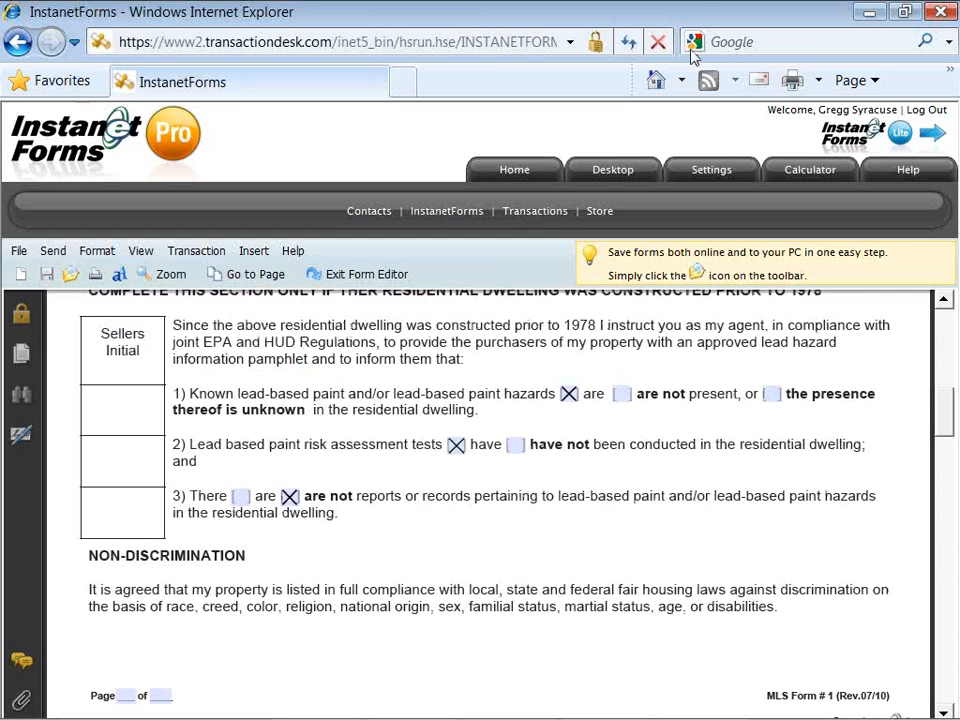
drag(945, 424, 941, 355)
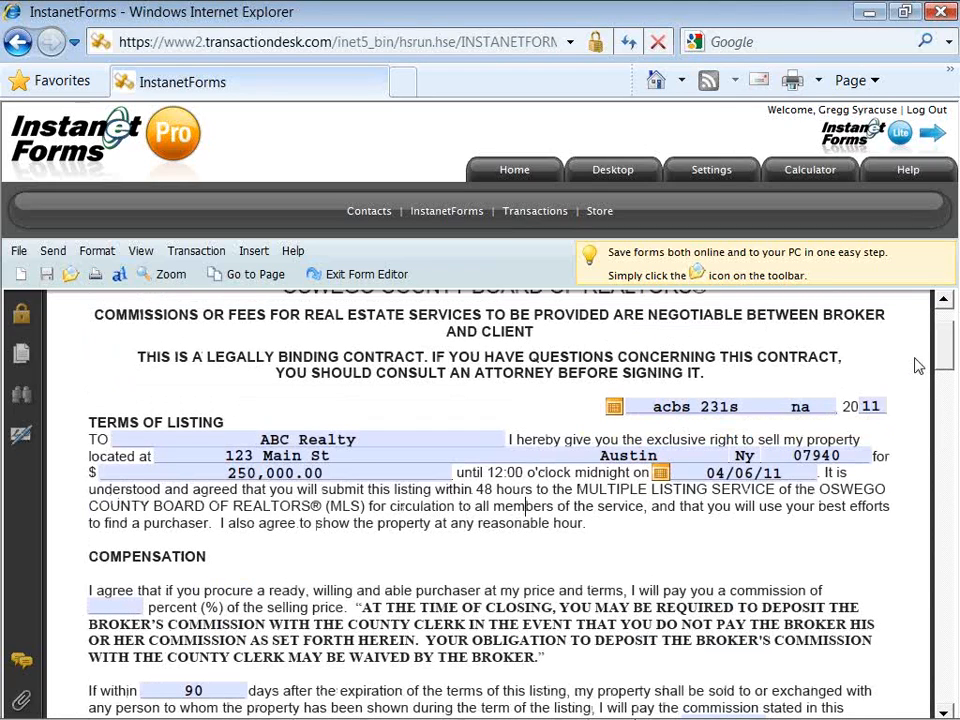
drag(945, 357, 945, 341)
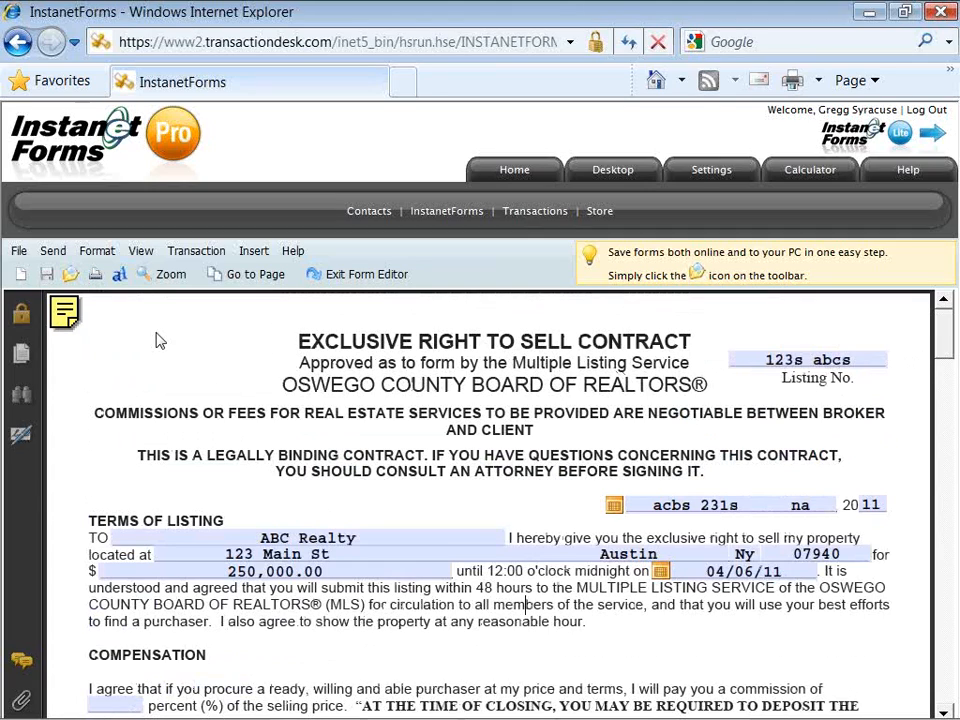
click(21, 253)
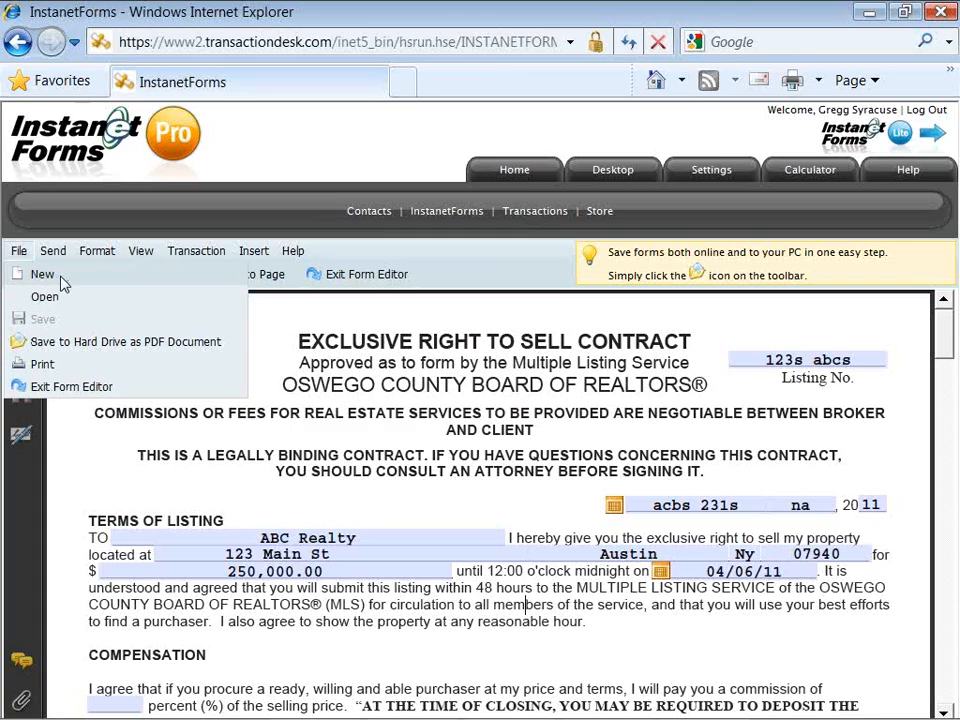
Step: Start a new form and search the library for 'relationship', which finds no forms
click(62, 280)
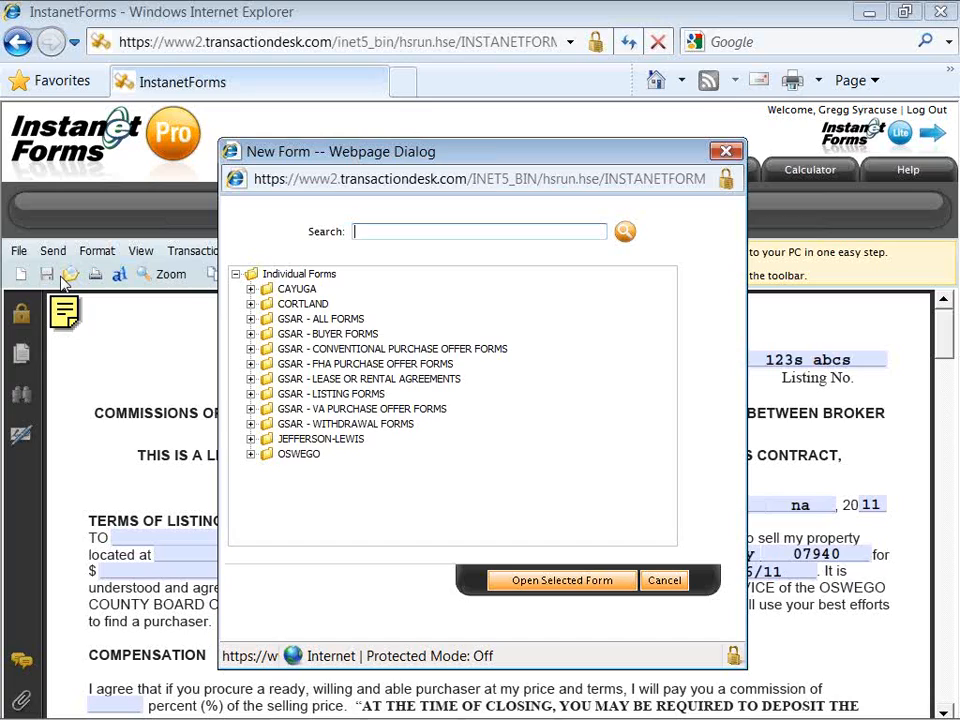
text(relationship)
click(624, 232)
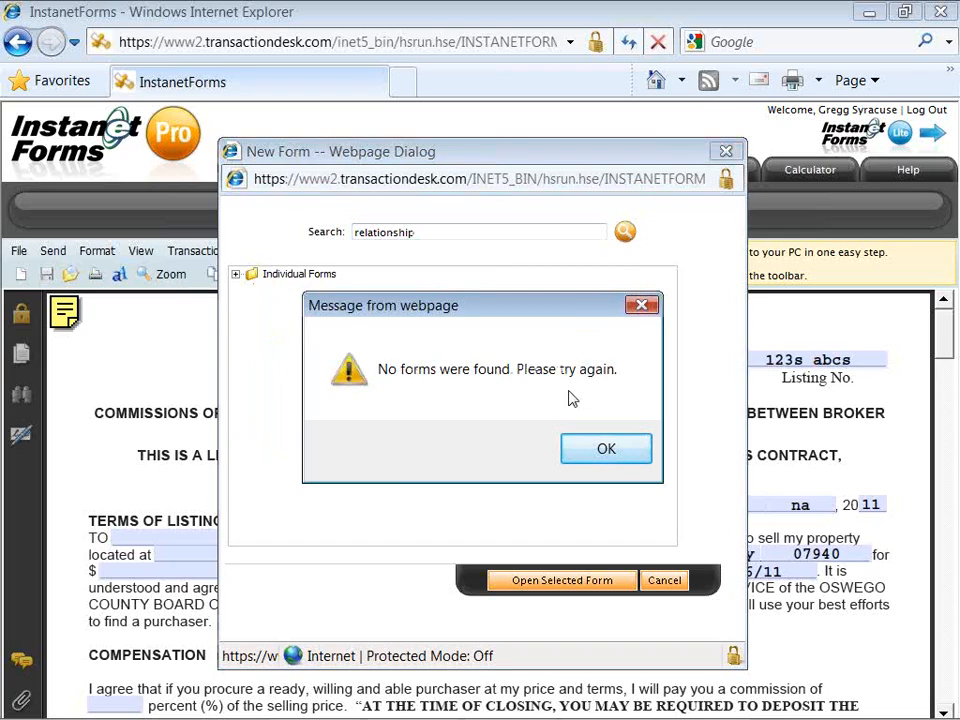
click(581, 444)
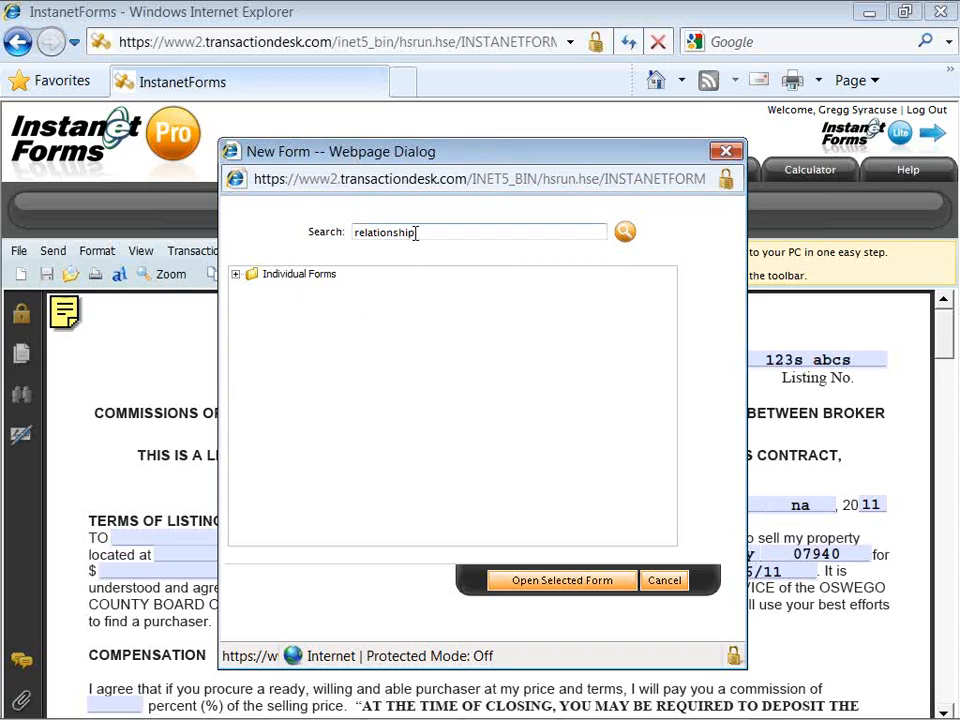
Step: Search for 'seller' (11 forms) and pick the Cortland Disclosure Form For Buyer And Seller
drag(407, 236, 328, 231)
text(seller)
key(BackSpace)
text(r)
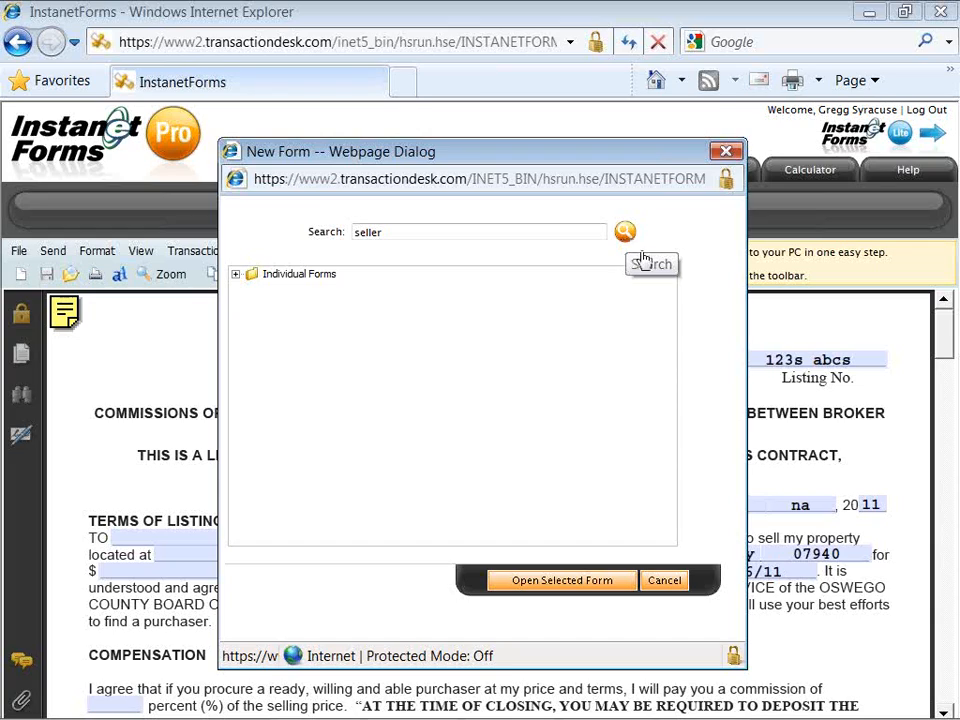
click(624, 233)
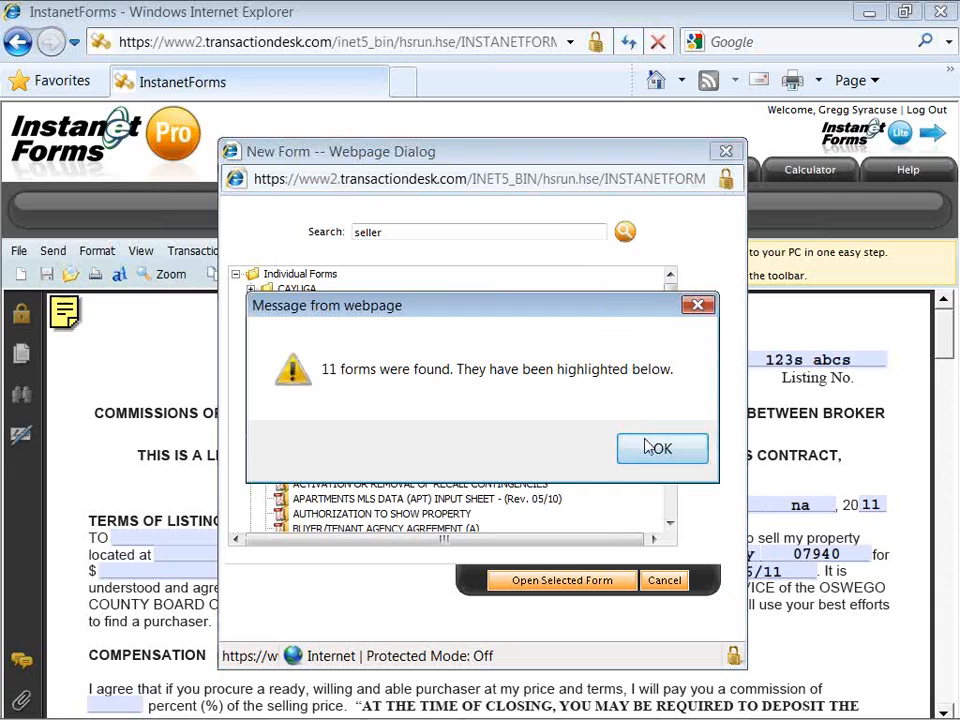
click(655, 447)
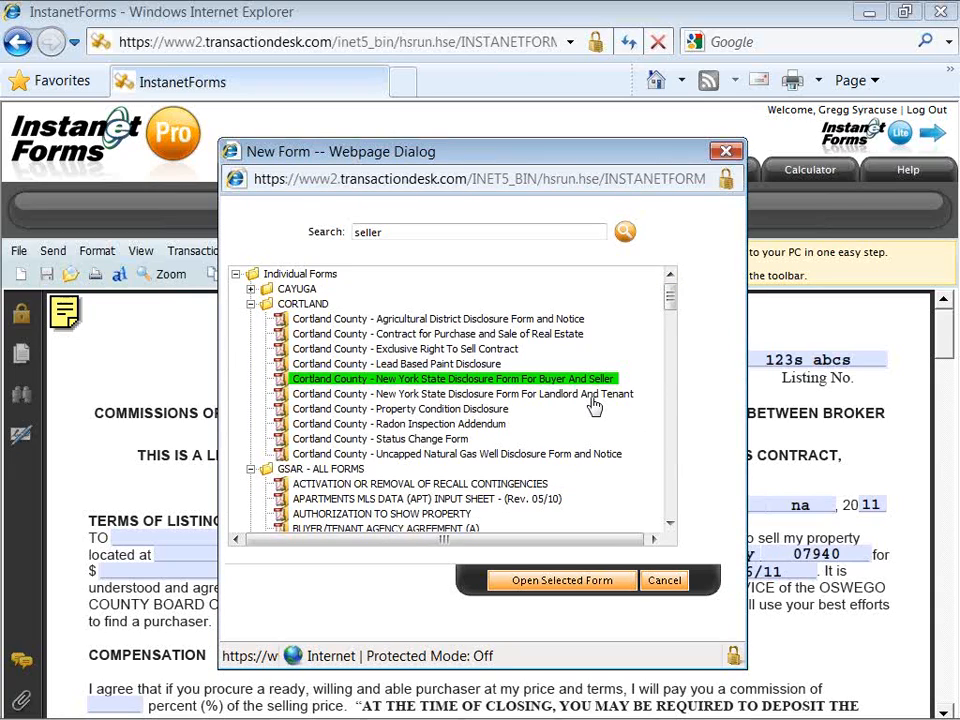
click(527, 384)
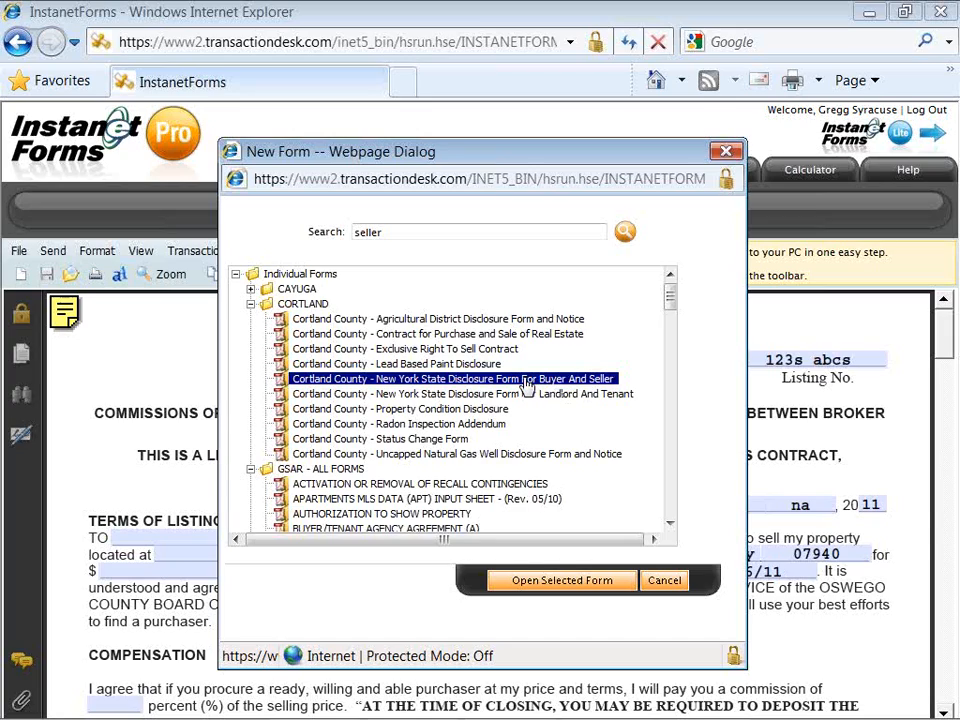
Step: Open the selected disclosure form and scroll down to its licensee section
click(562, 581)
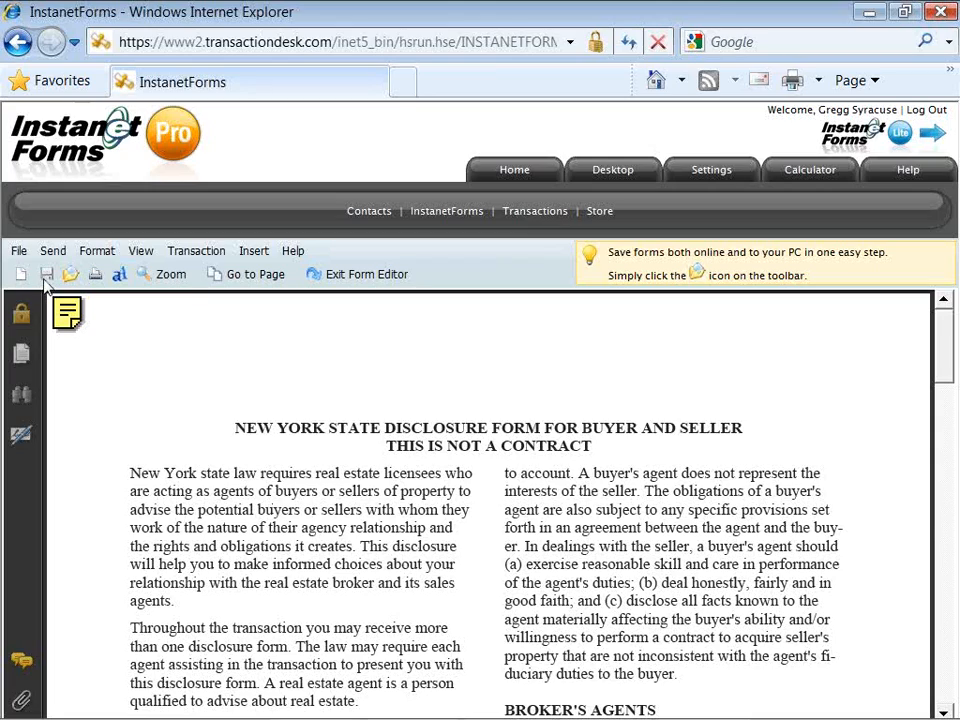
click(20, 252)
mouse_move(939, 354)
mouse_down()
mouse_move(940, 680)
mouse_move(940, 640)
mouse_up()
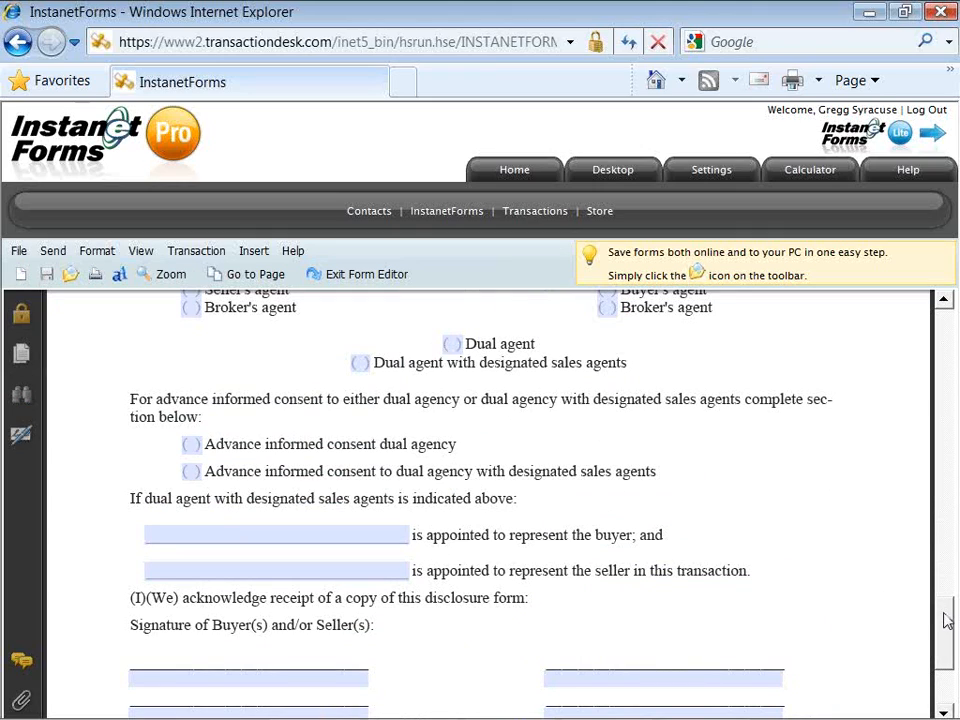
drag(946, 620, 945, 567)
Step: Enter the licensee's full name and the company name ABC Realty
click(653, 483)
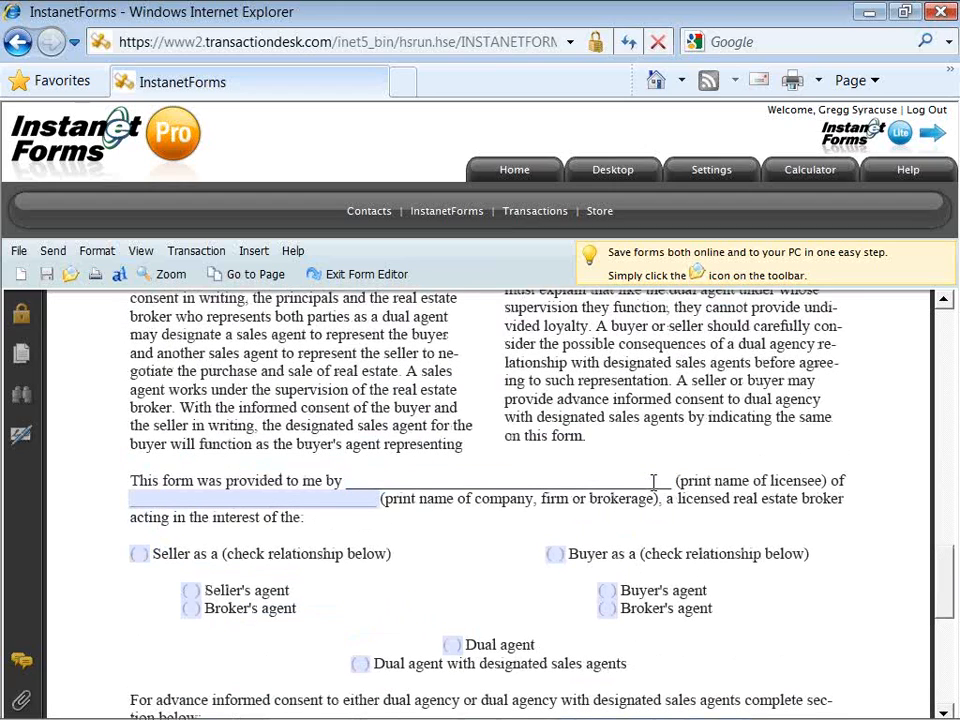
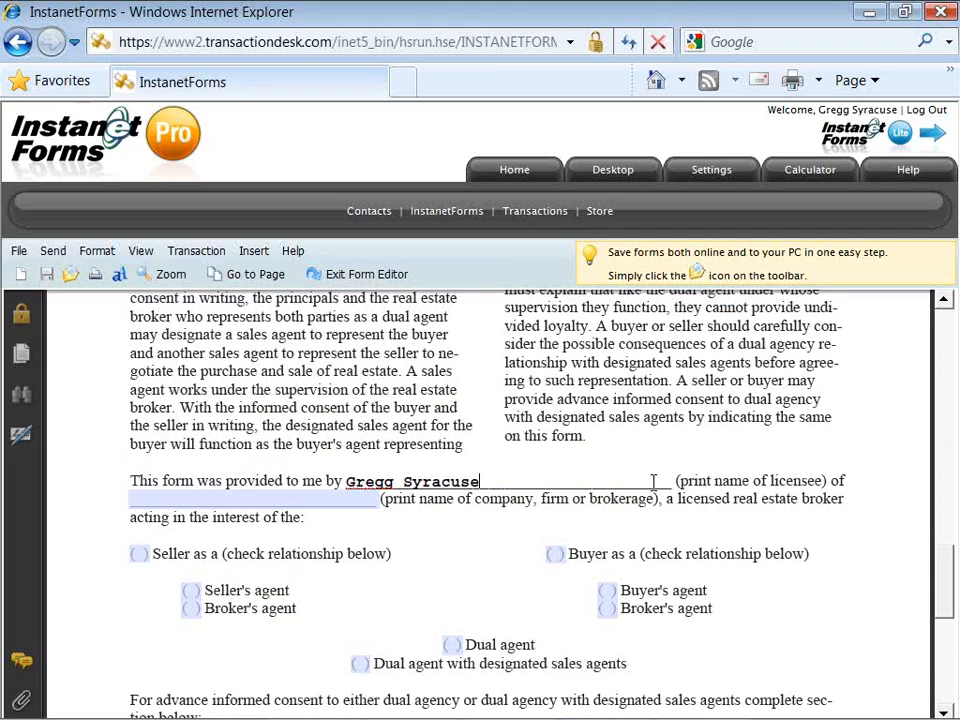
key(Tab)
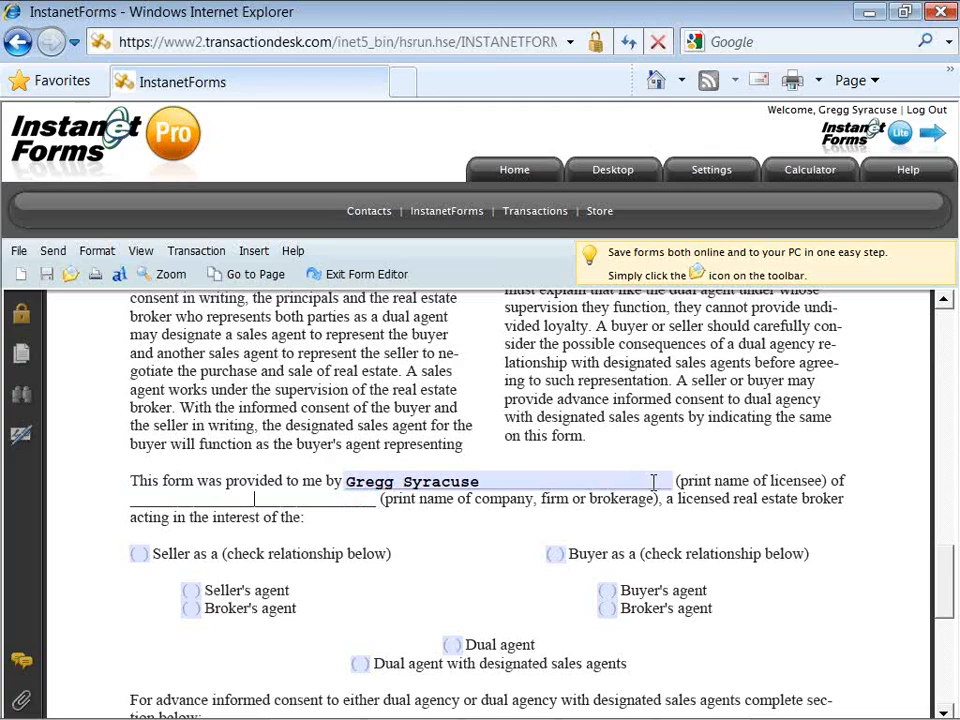
text(ABC REal)
key(BackSpace)
key(BackSpace)
key(BackSpace)
text(ealty)
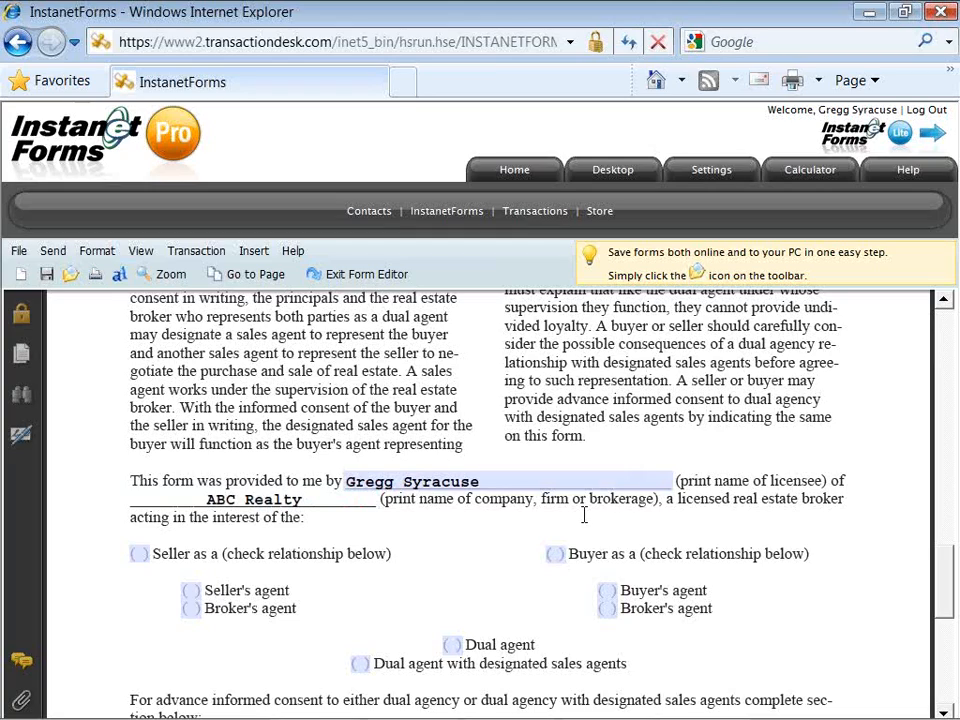
Step: Tick Seller's agent and advance informed consent dual agency, and enter 'na' for the appointed agent
click(190, 592)
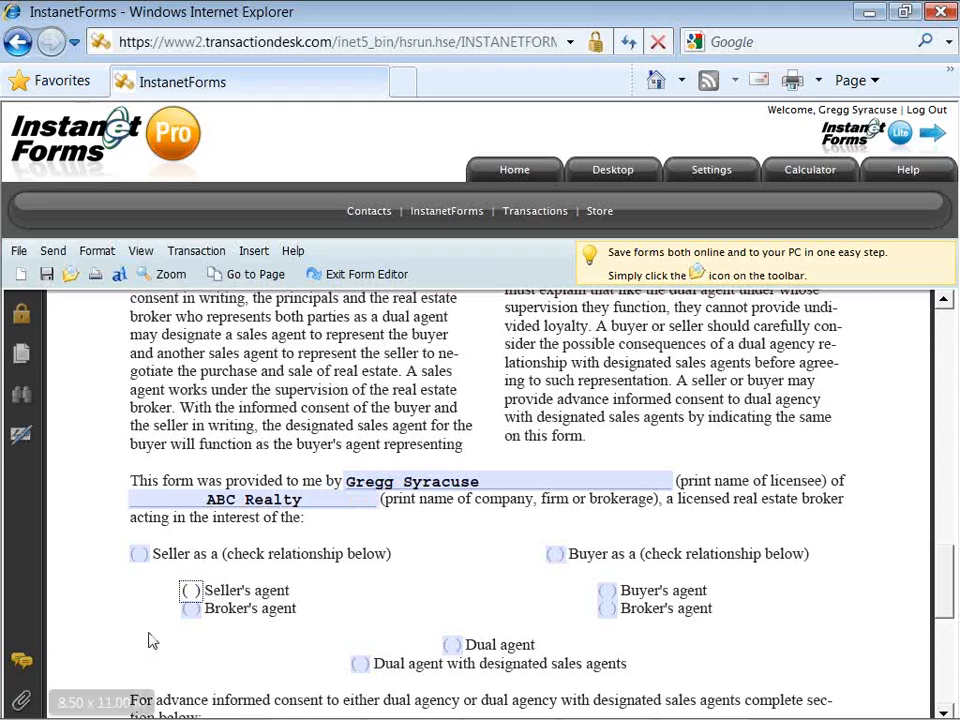
scroll(147, 647, down, 3)
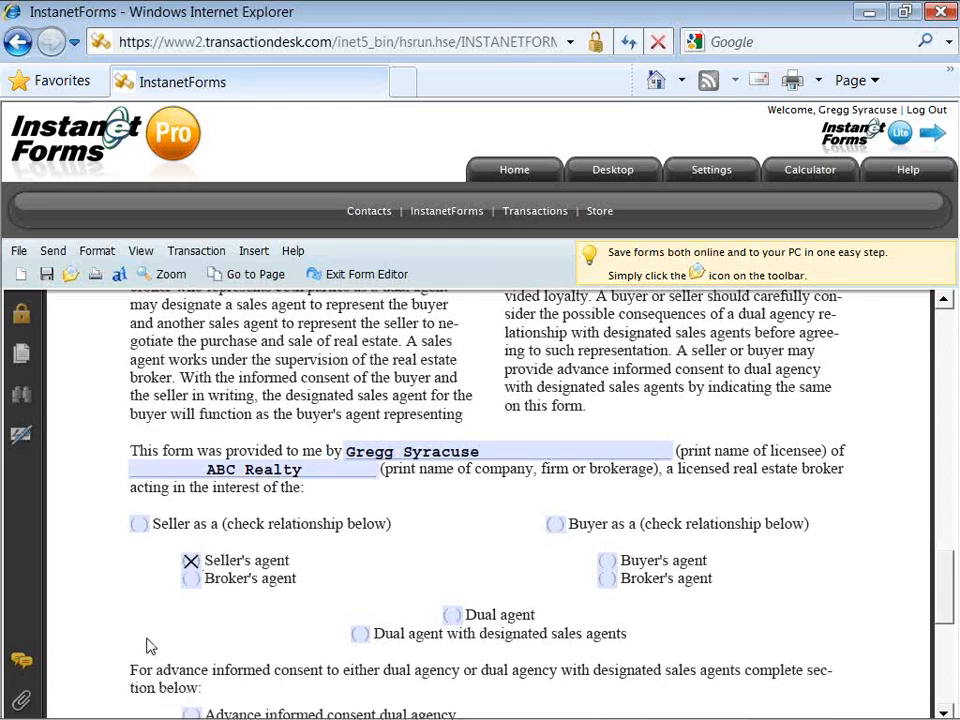
scroll(147, 638, down, 3)
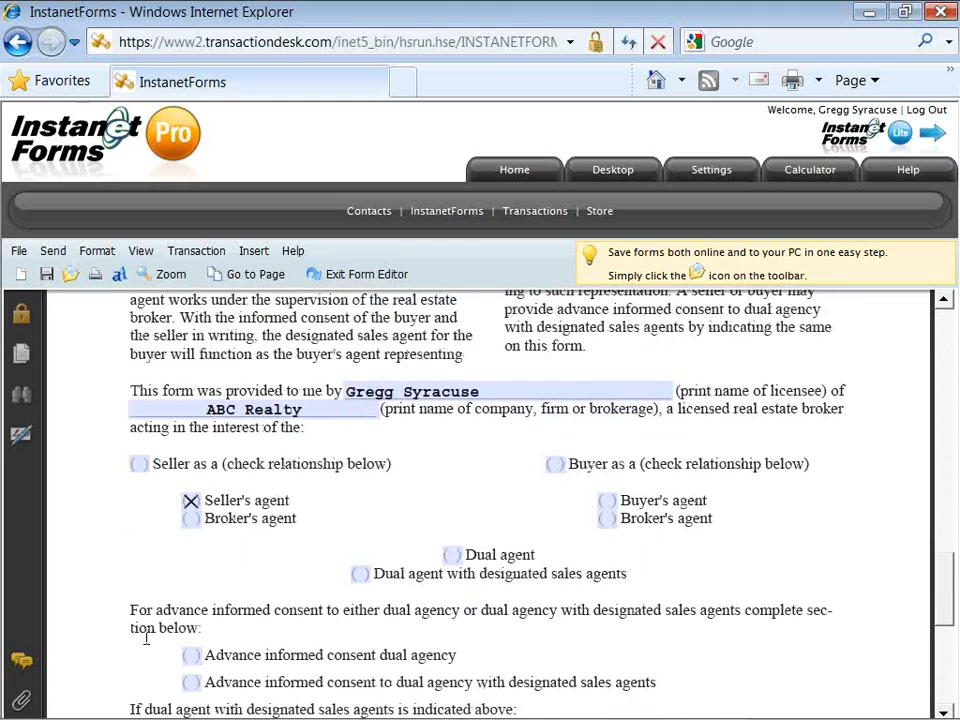
scroll(146, 638, down, 2)
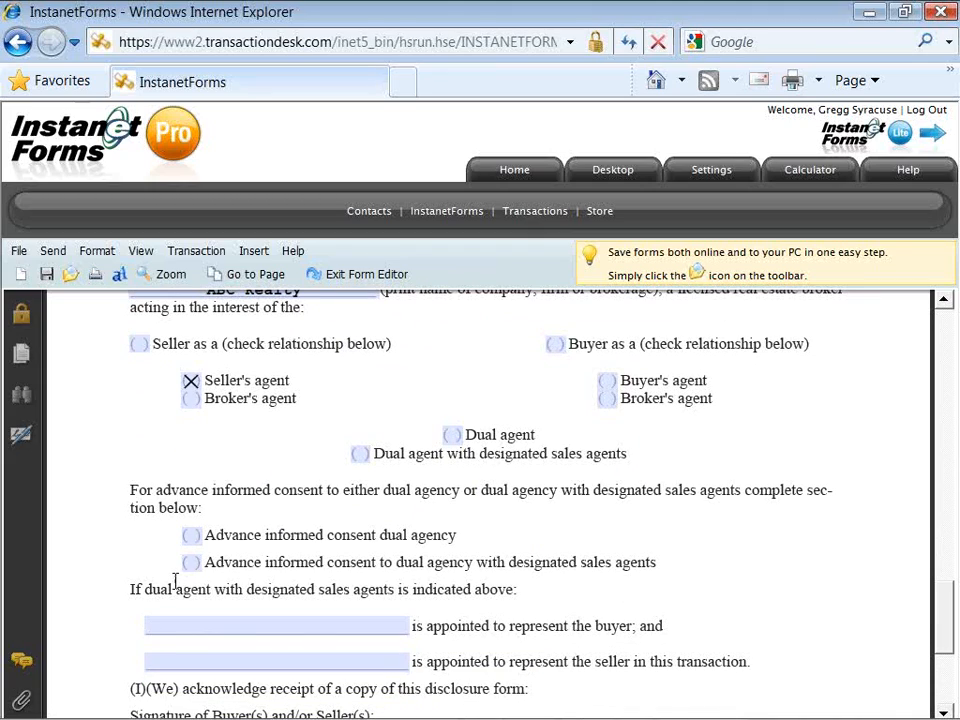
click(190, 537)
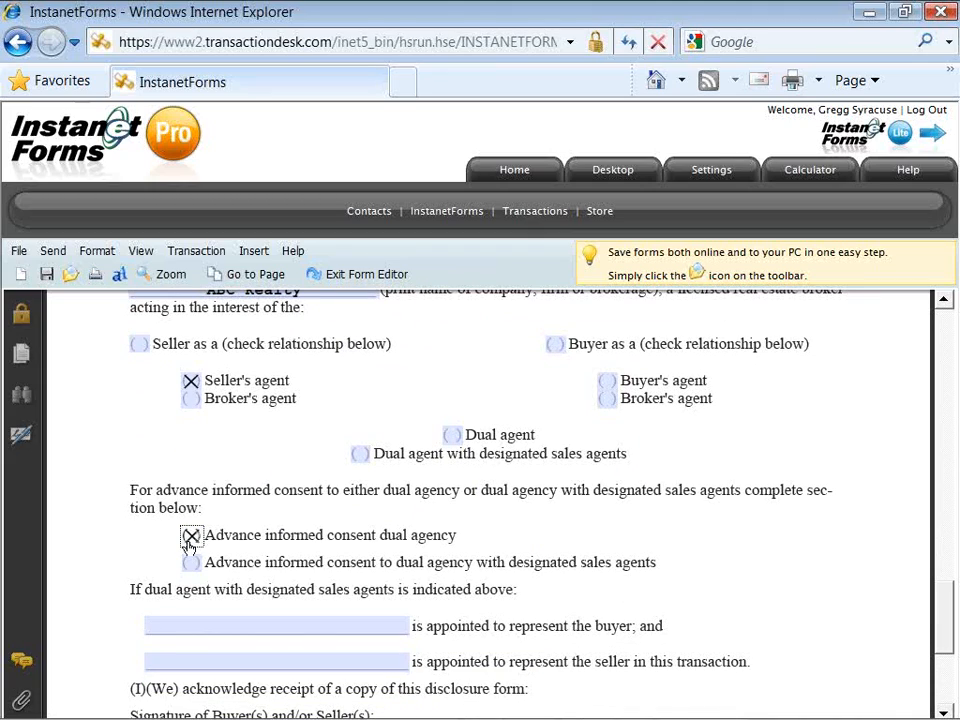
click(255, 620)
text(na)
key(Tab)
text(na)
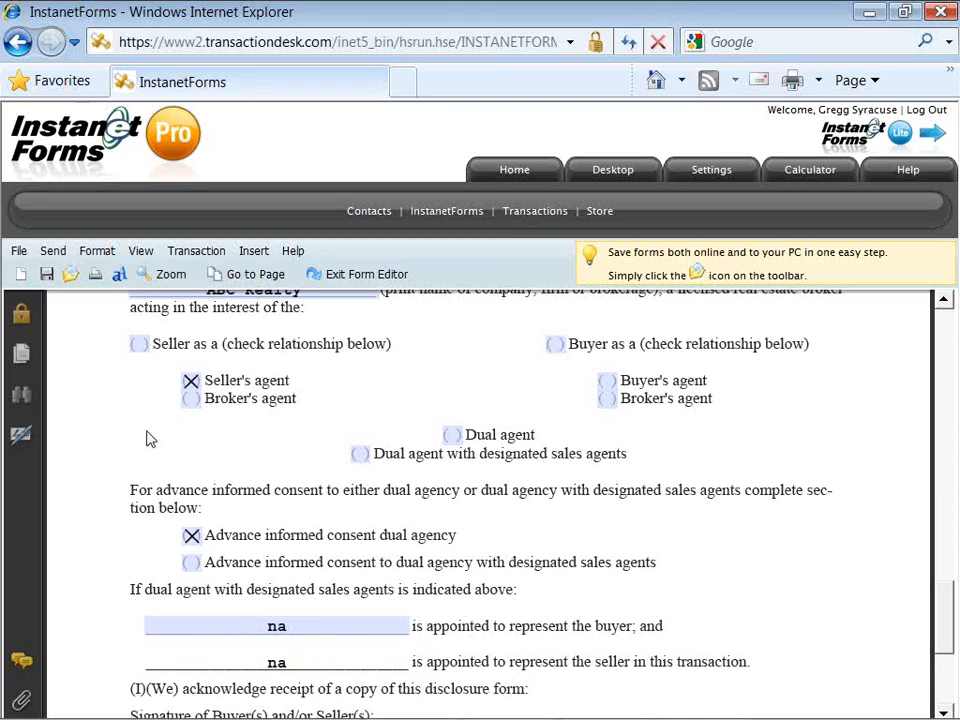
Step: Save the filled disclosure form from the toolbar, then open and close the File menu
click(46, 276)
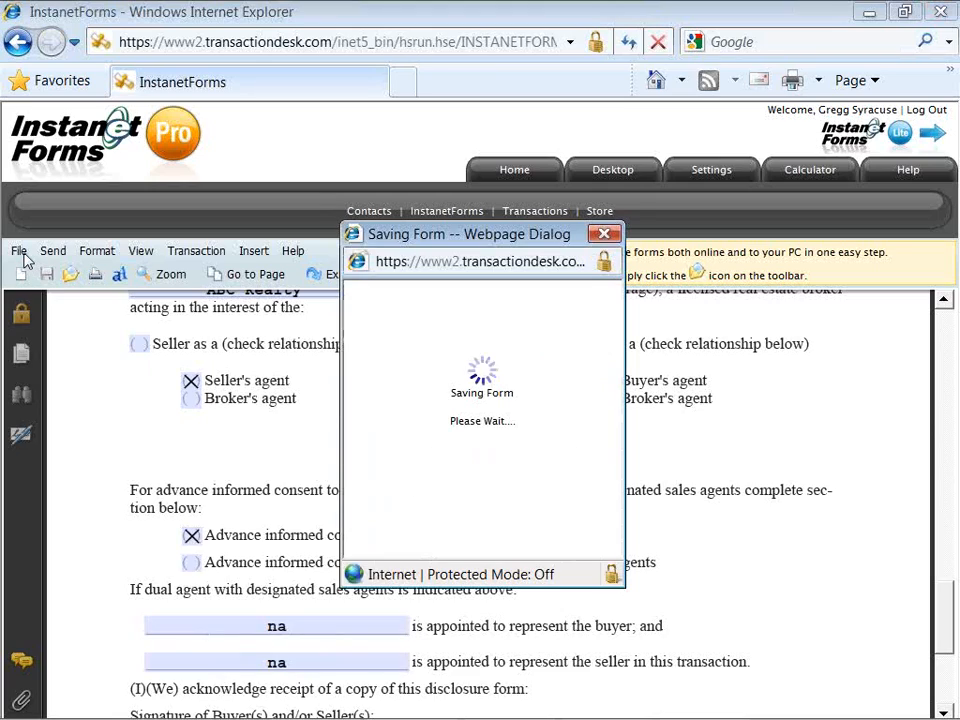
click(24, 256)
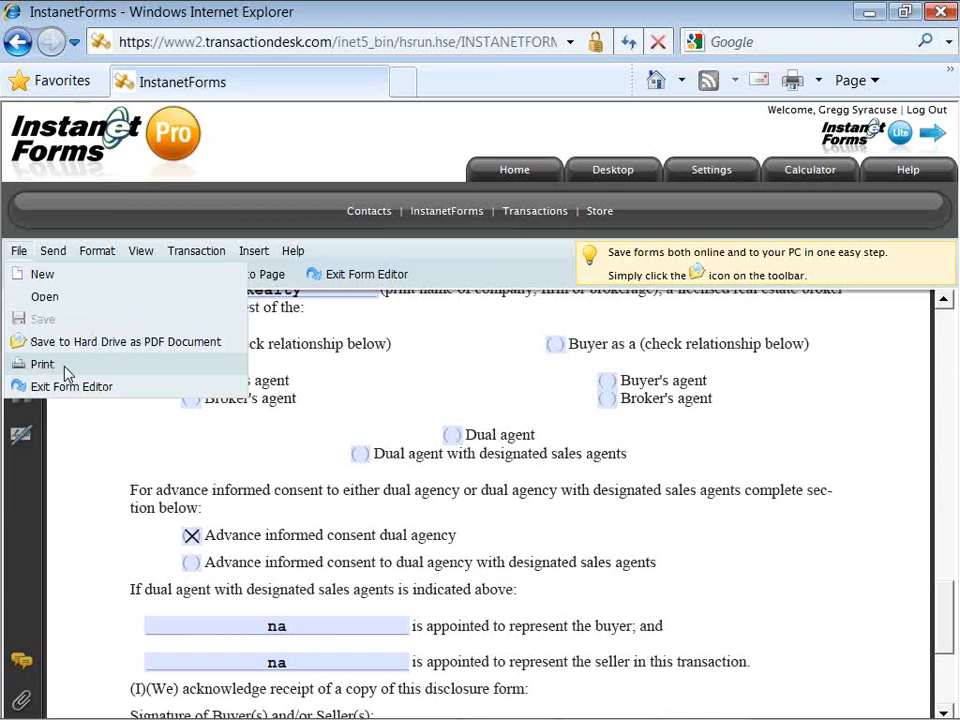
click(452, 287)
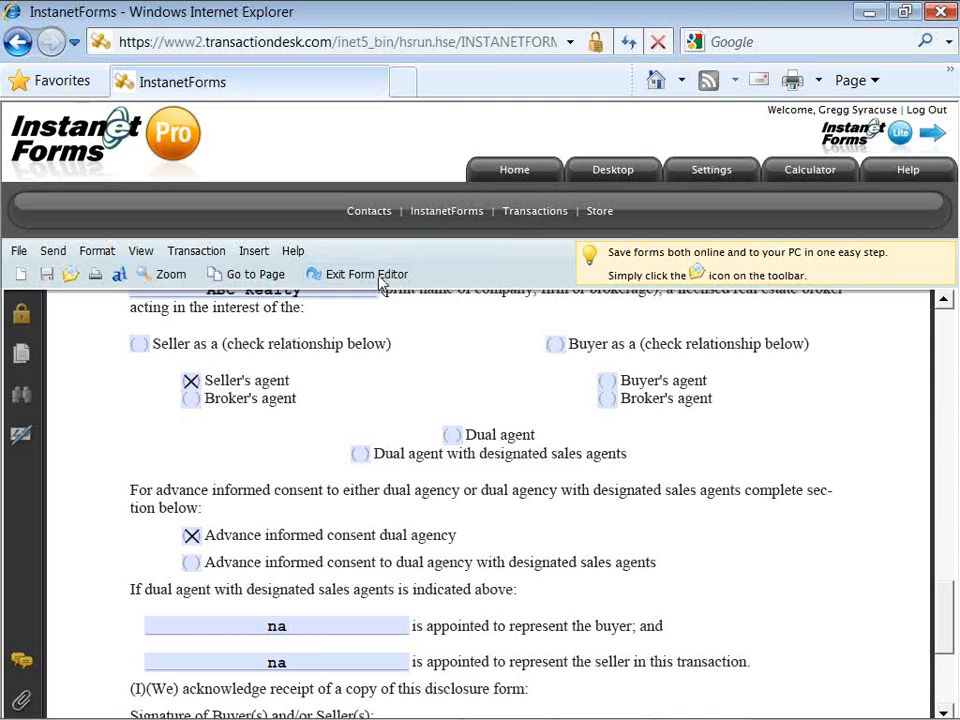
Step: Exit the form editor, expand the CORTLAND folder and the Buyer And Seller form's saved copies
click(380, 283)
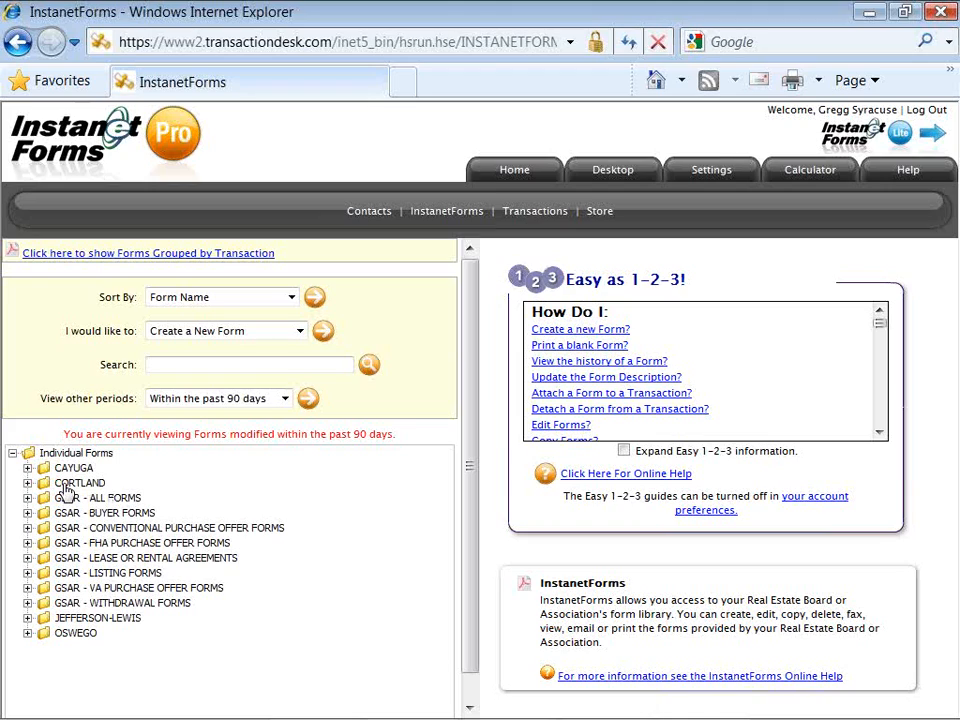
click(70, 483)
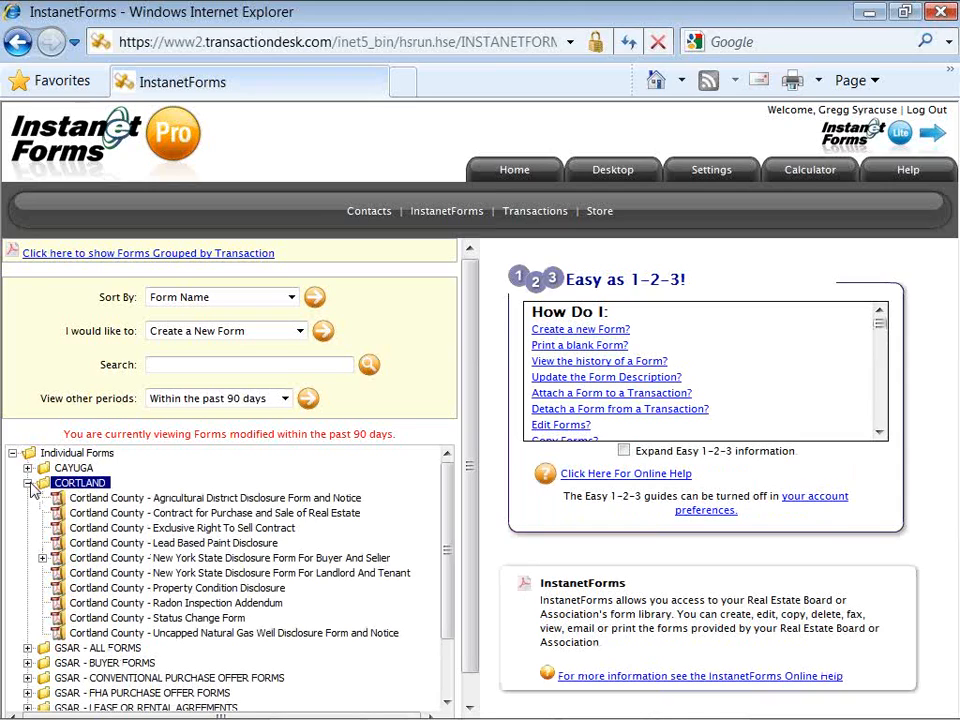
click(28, 484)
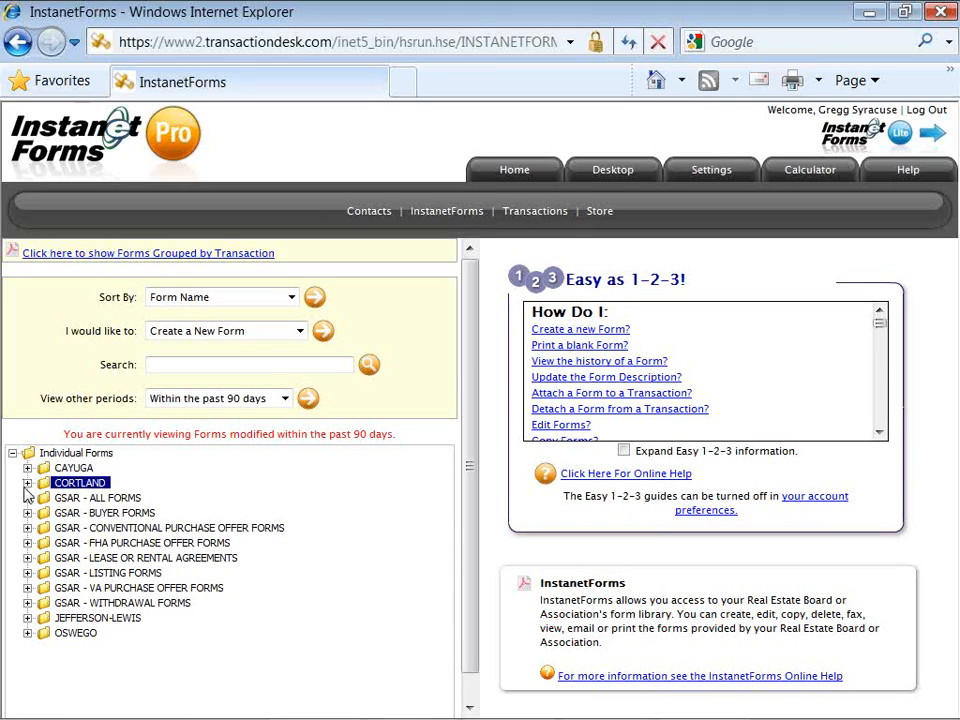
click(28, 484)
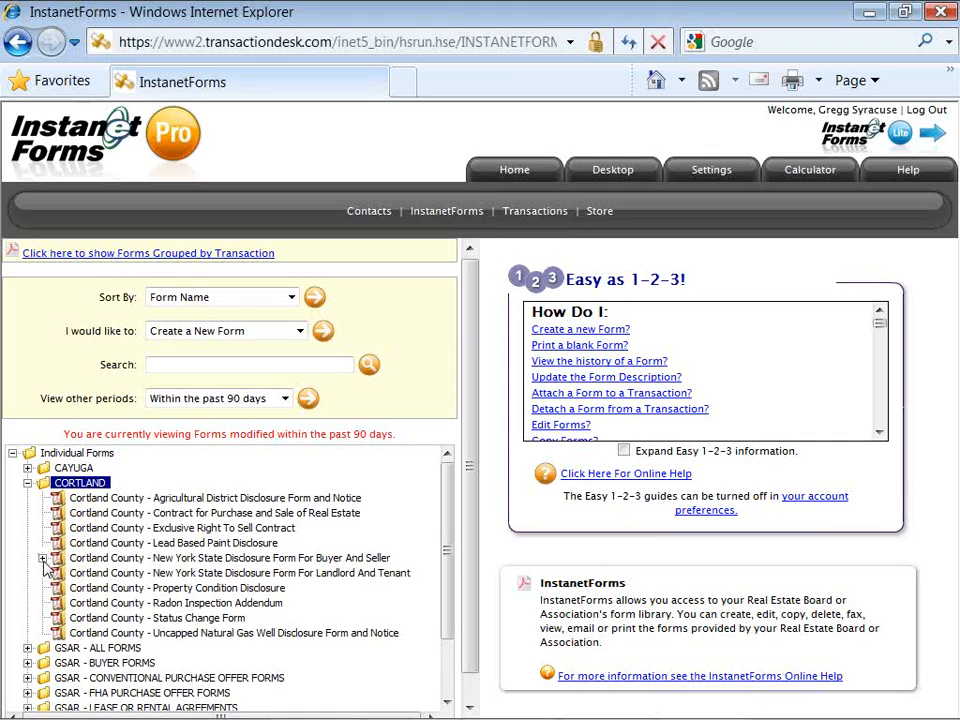
click(43, 559)
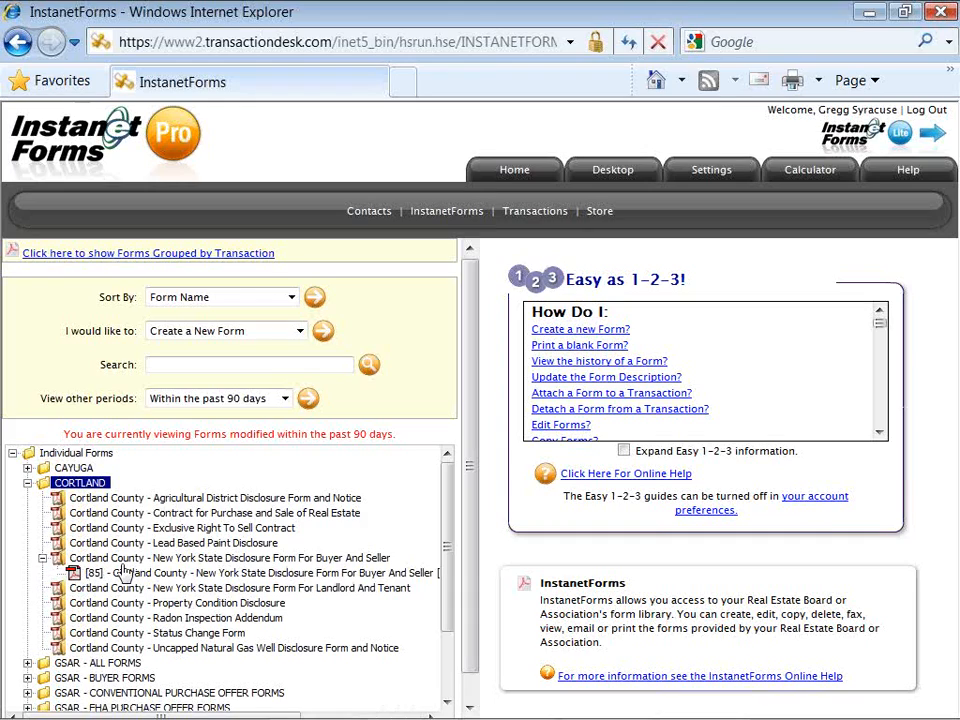
Step: Select saved form [85] to view its details and list its 'I would like to' actions
click(228, 581)
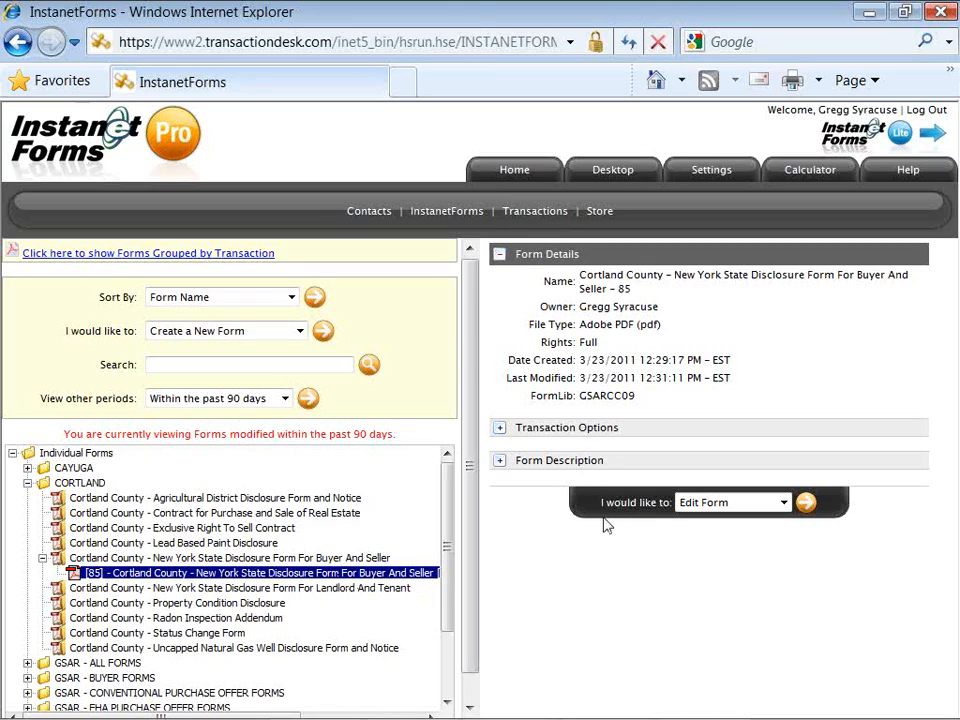
click(785, 504)
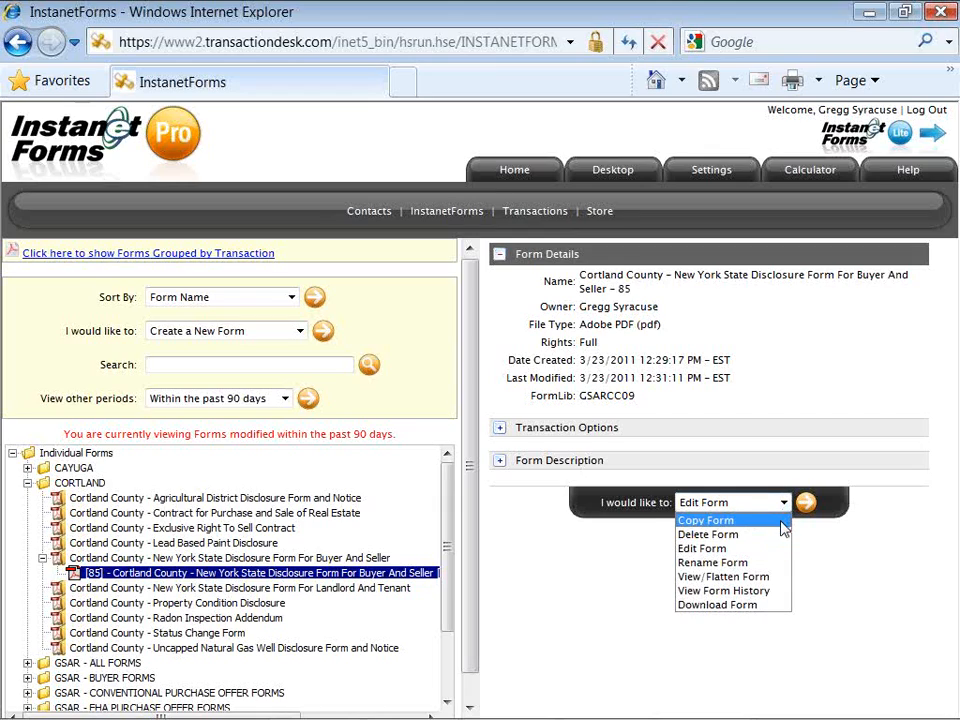
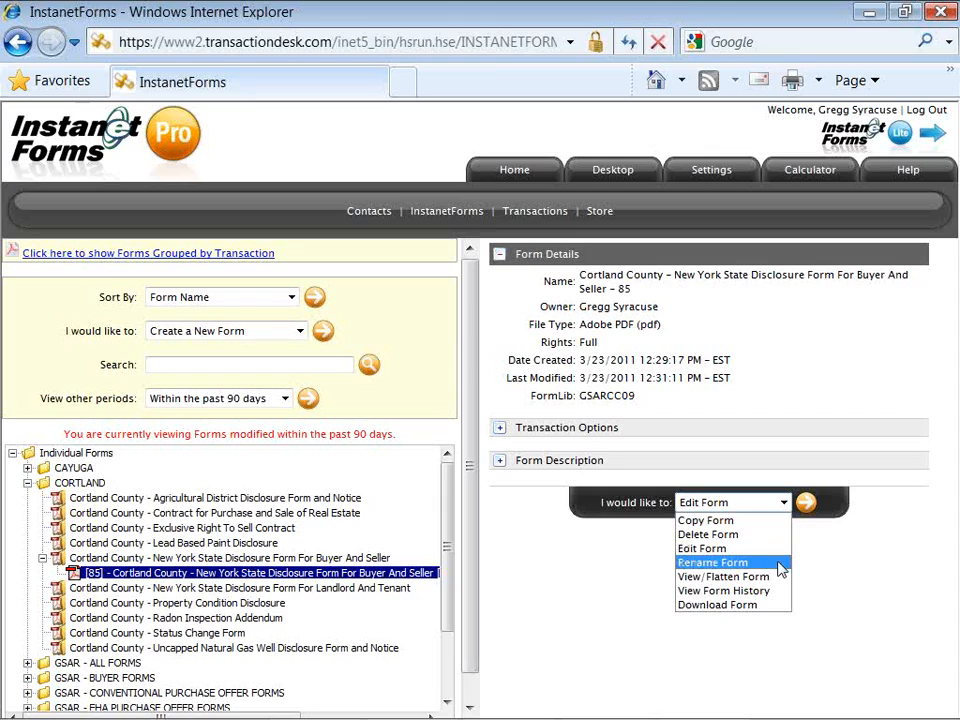
Step: Rename the disclosure form, replacing 'Cortland County' in its name with the client's name
click(781, 563)
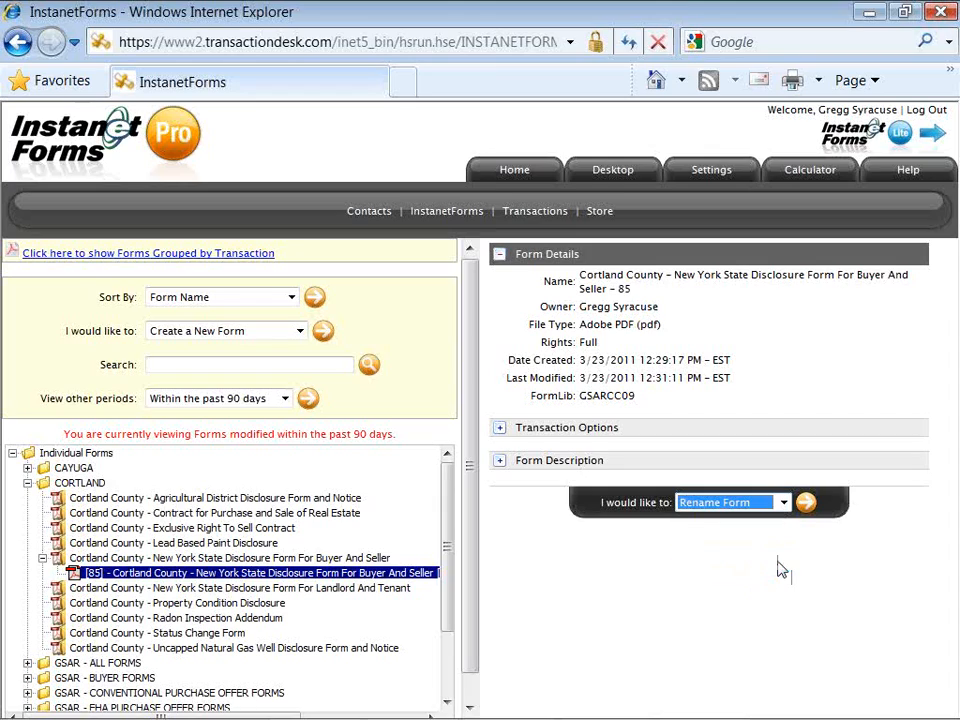
click(806, 506)
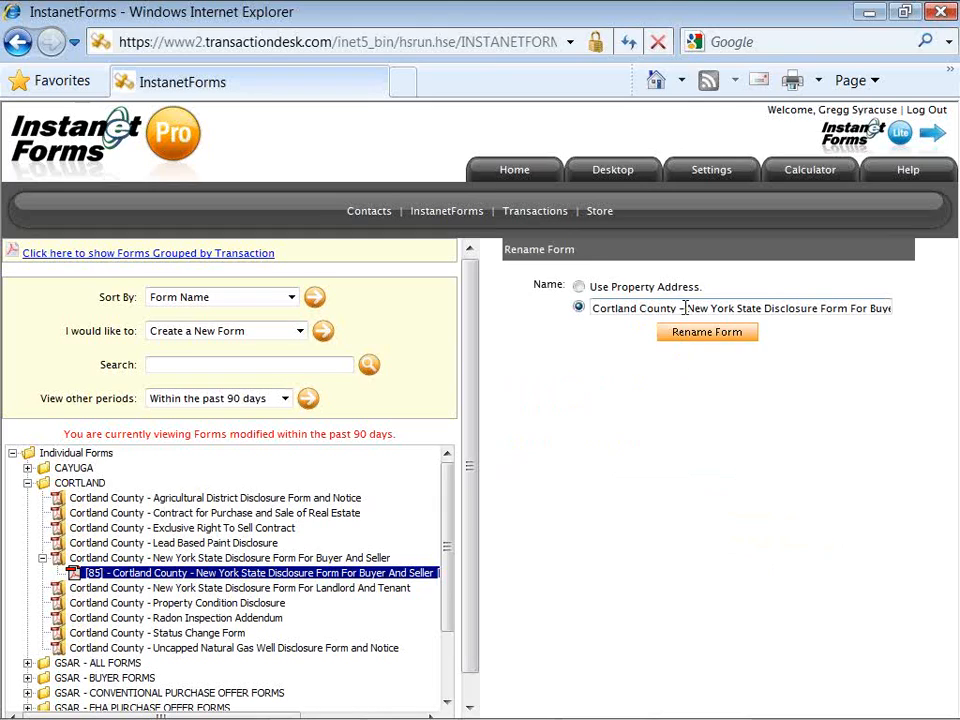
drag(683, 308, 575, 323)
click(667, 334)
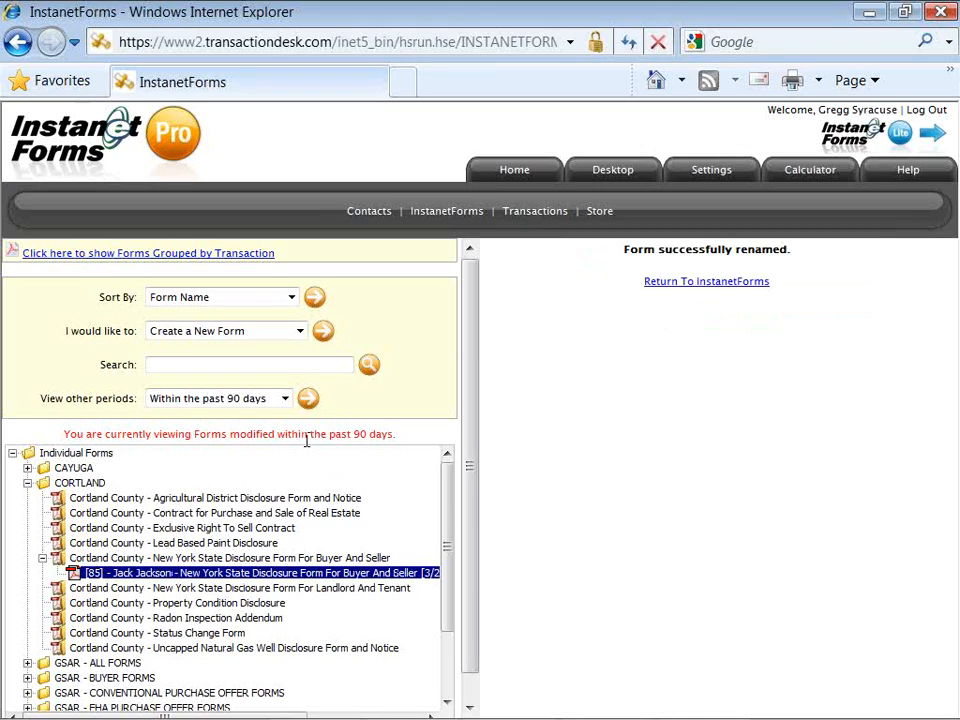
Step: Search forms for the client's first name, dismiss the results alert, and select the renamed disclosure form
click(180, 366)
text(Jack)
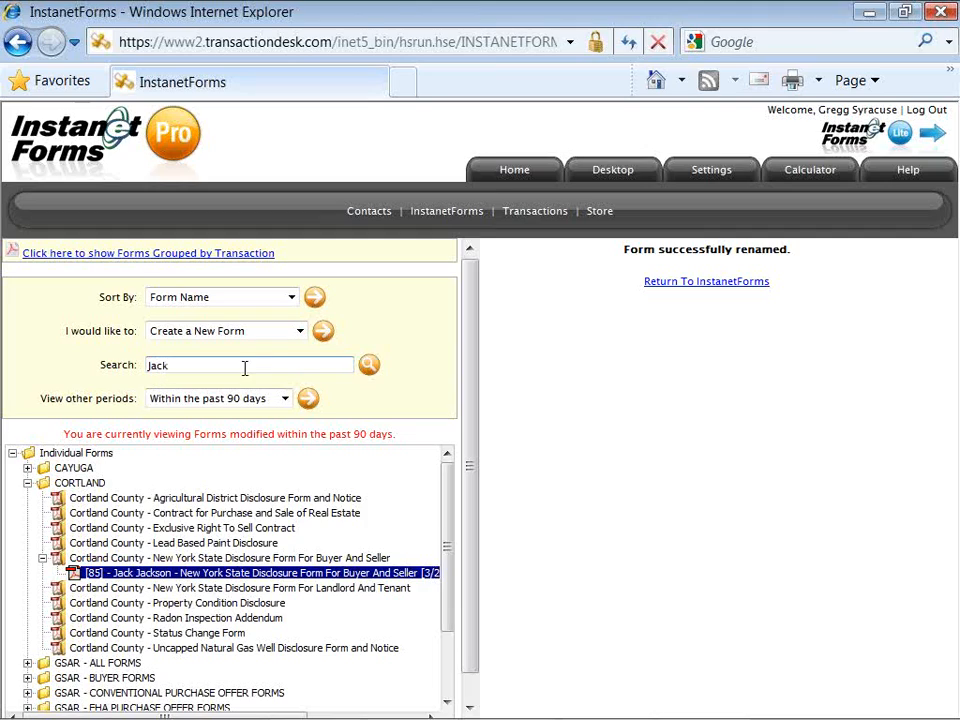
click(368, 368)
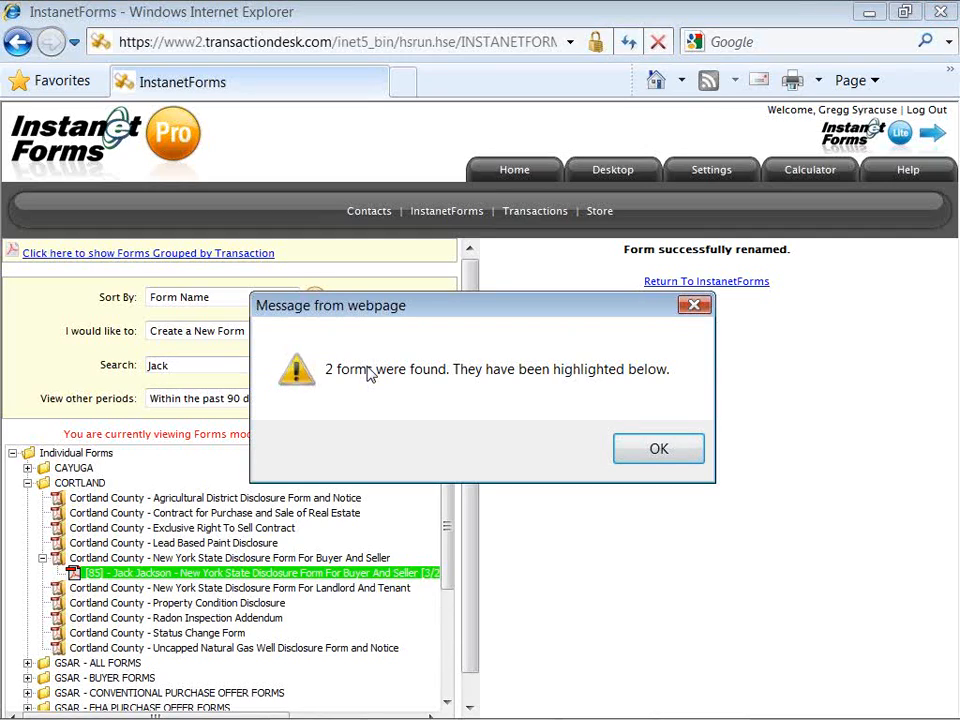
click(642, 452)
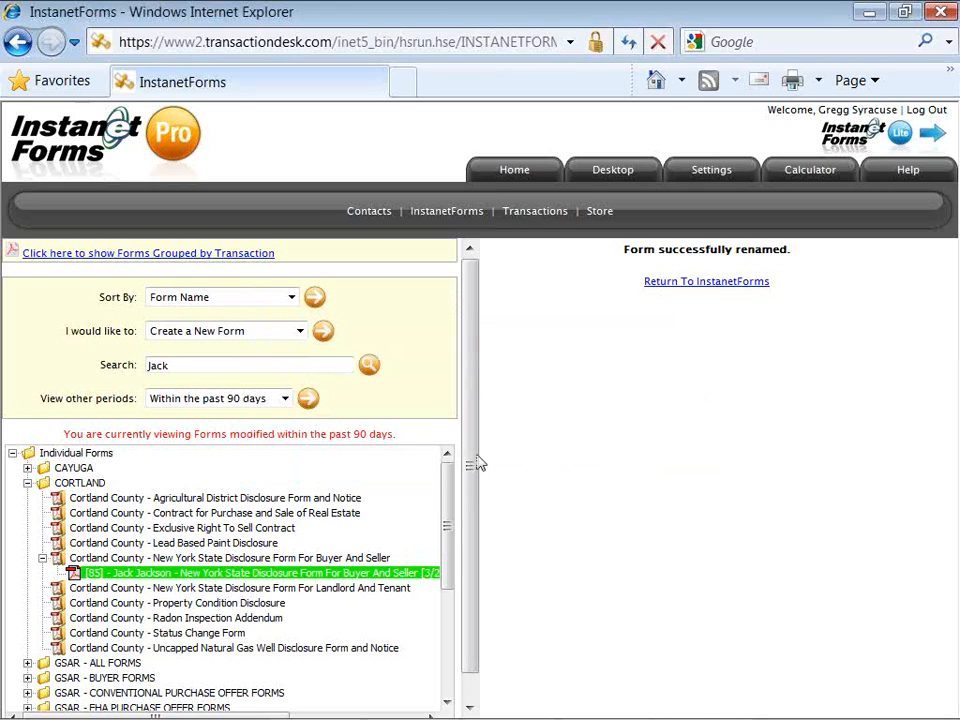
drag(465, 455, 463, 525)
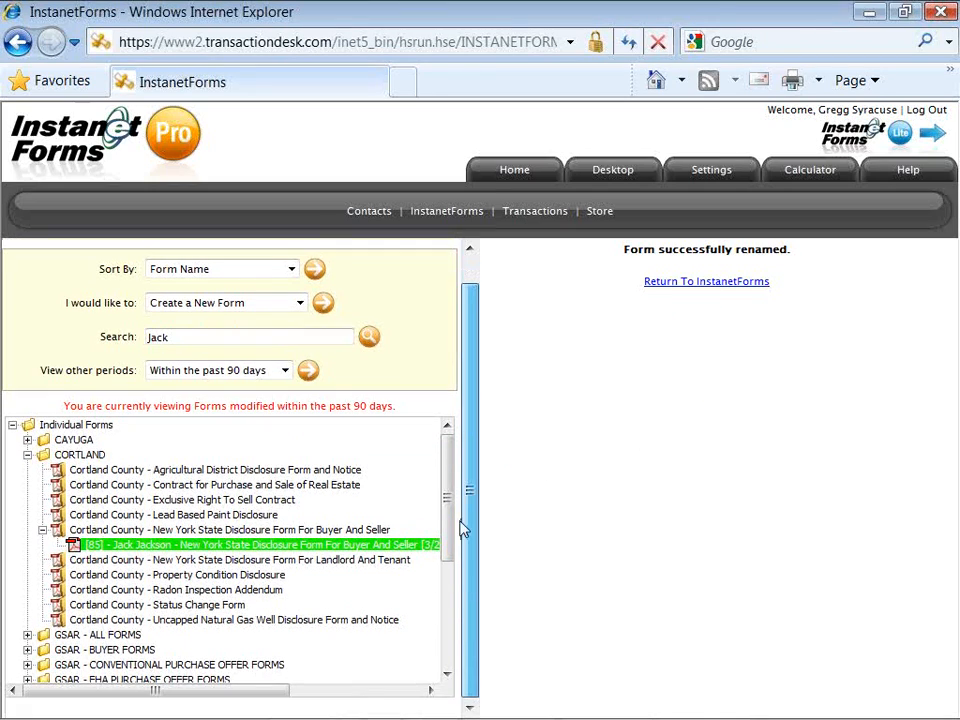
click(395, 548)
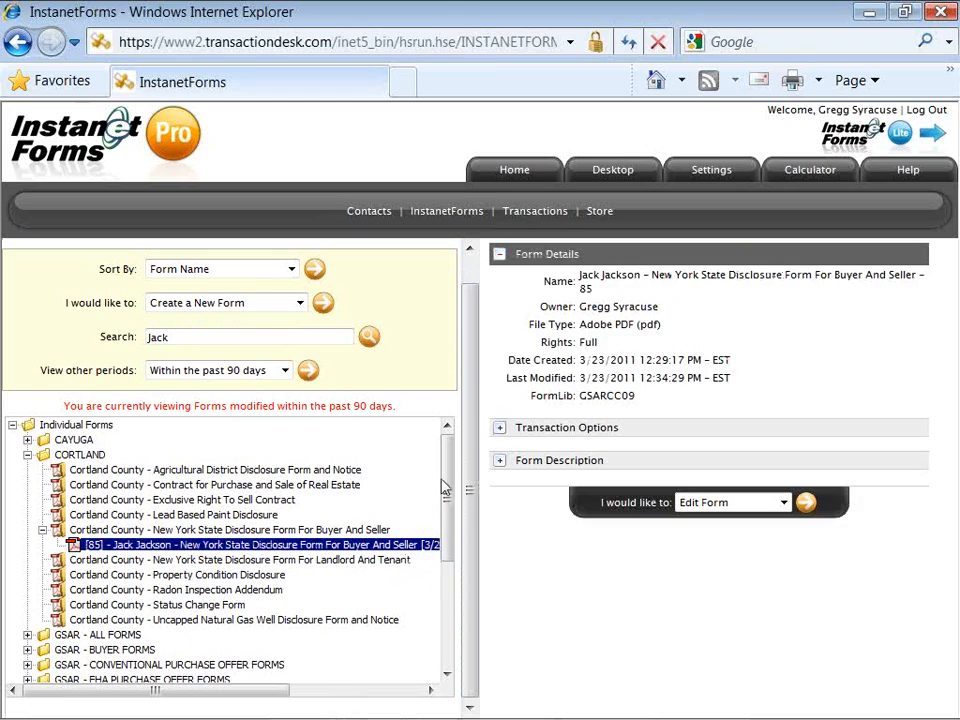
Step: Select the client's Exclusive Right to Sell Contract – Letter form (No. 80) in the OSWEGO folder
drag(447, 485, 450, 579)
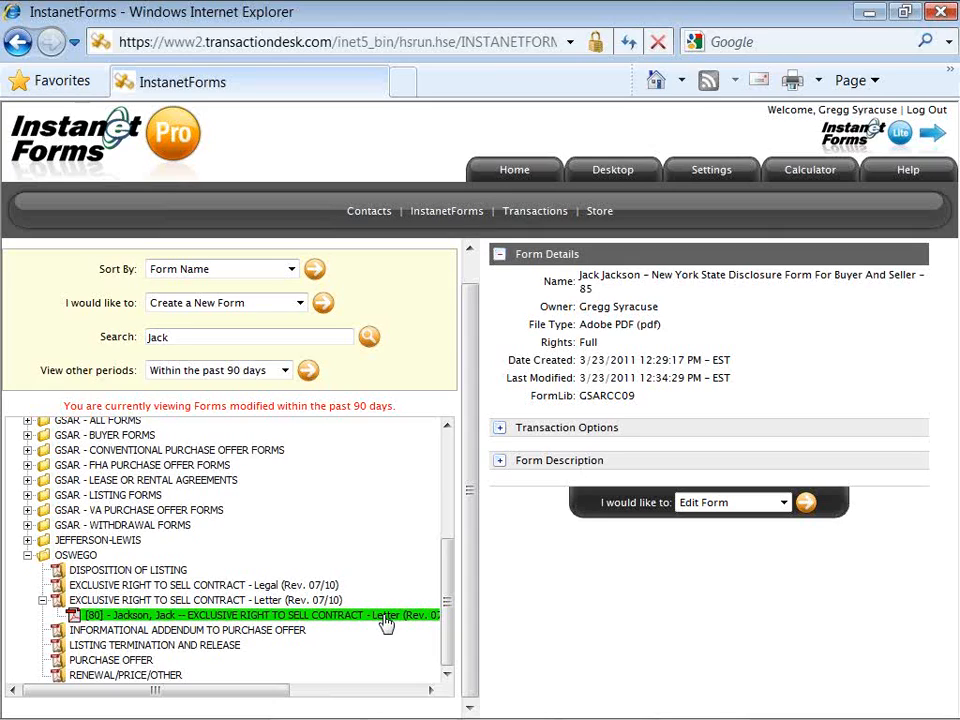
click(386, 622)
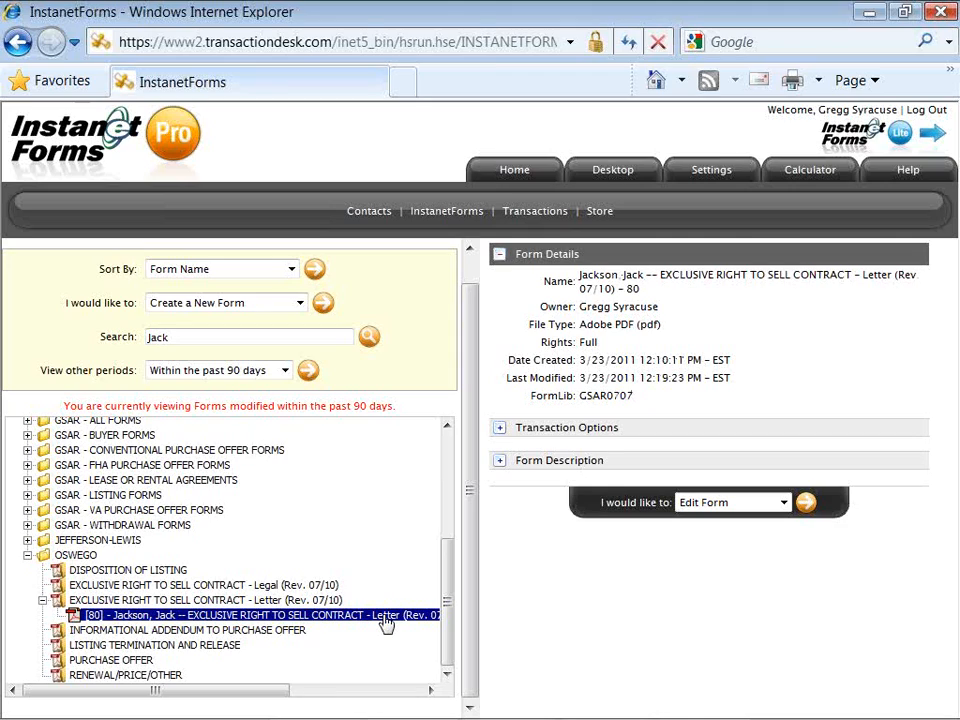
drag(447, 618, 447, 572)
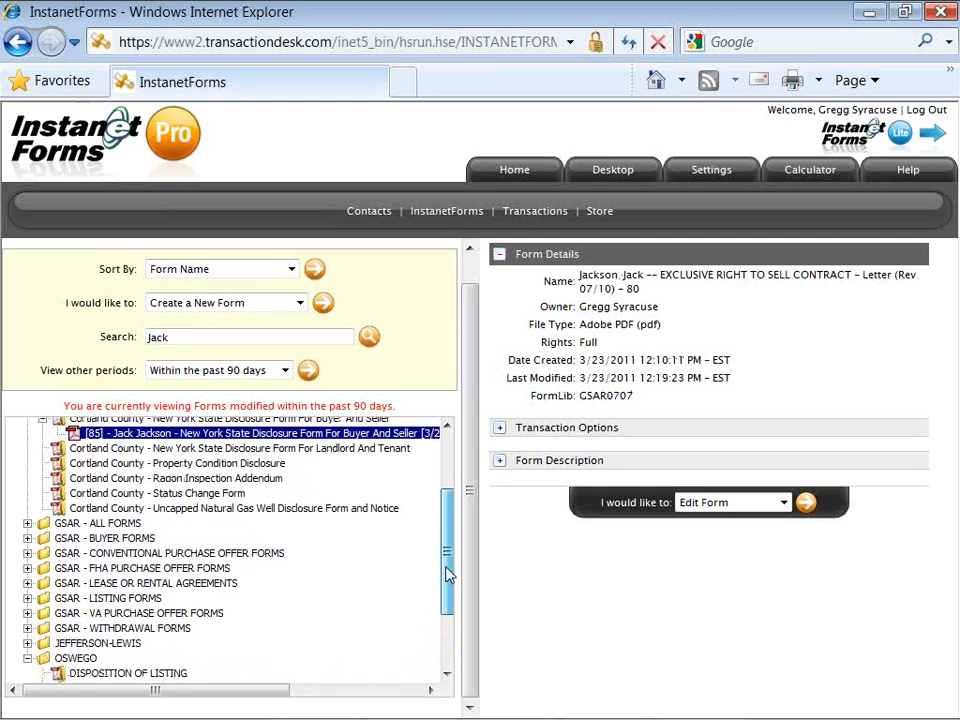
drag(446, 568, 445, 567)
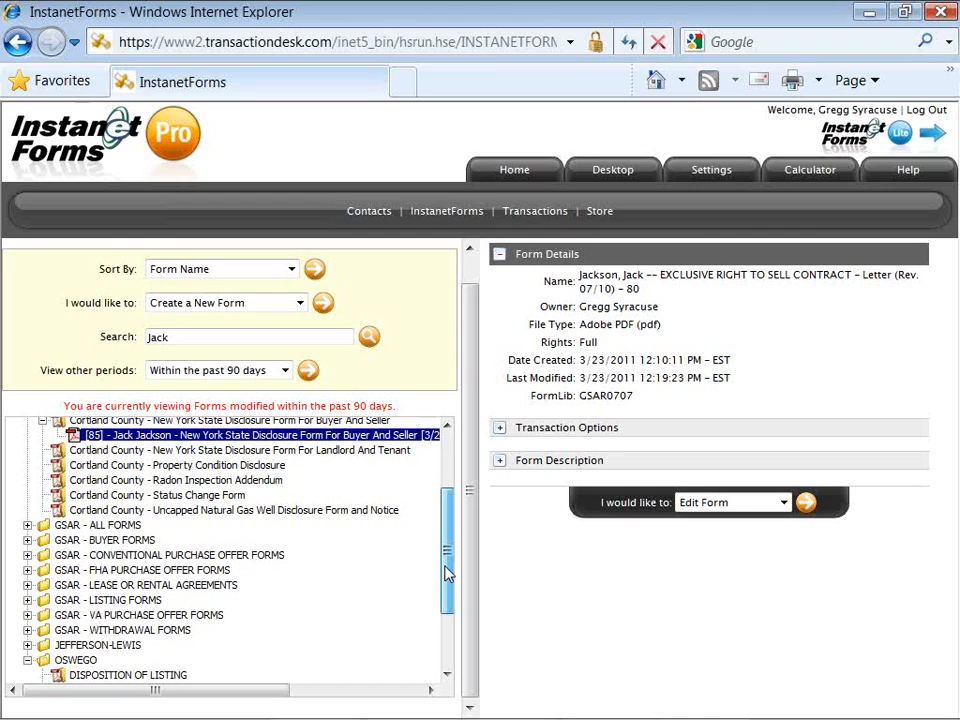
drag(447, 572, 448, 614)
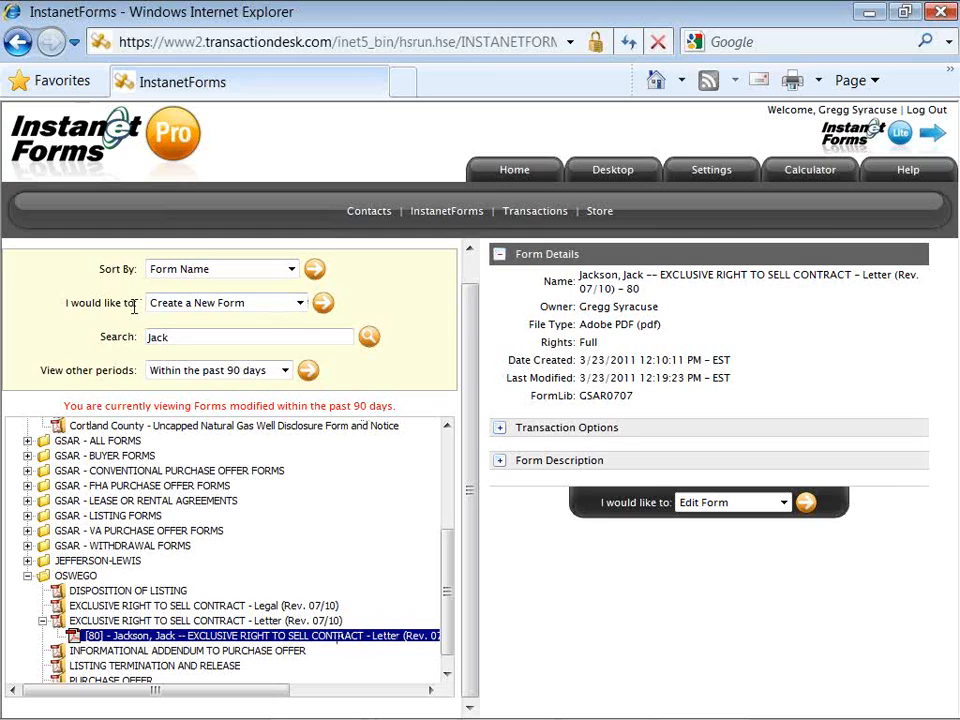
Step: Run Print Selected Forms to PDF to merge the client's selected forms
click(299, 303)
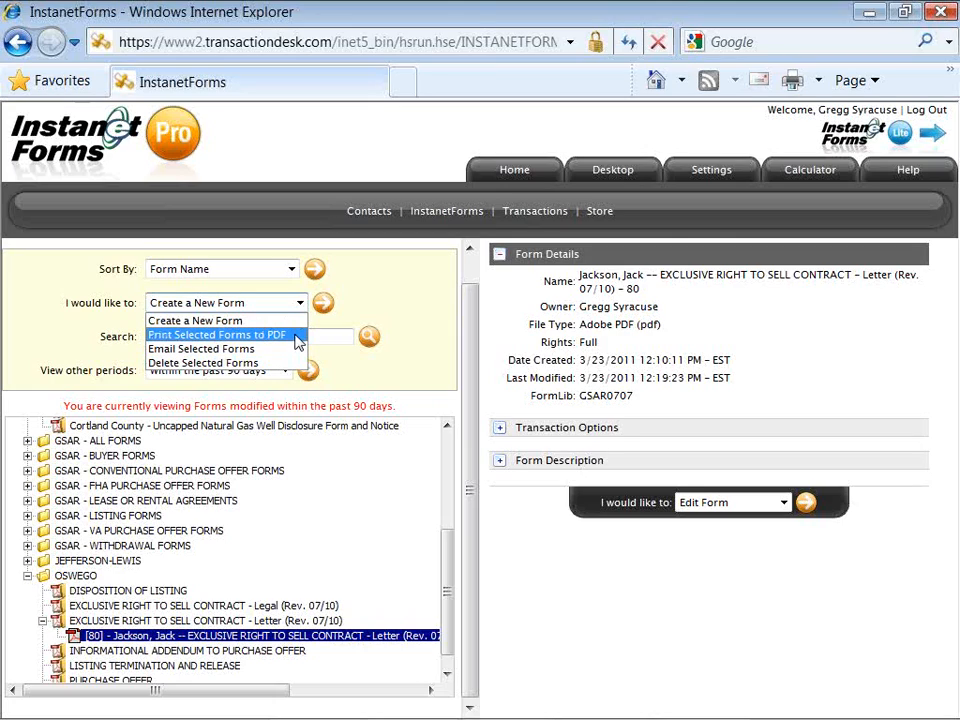
click(297, 335)
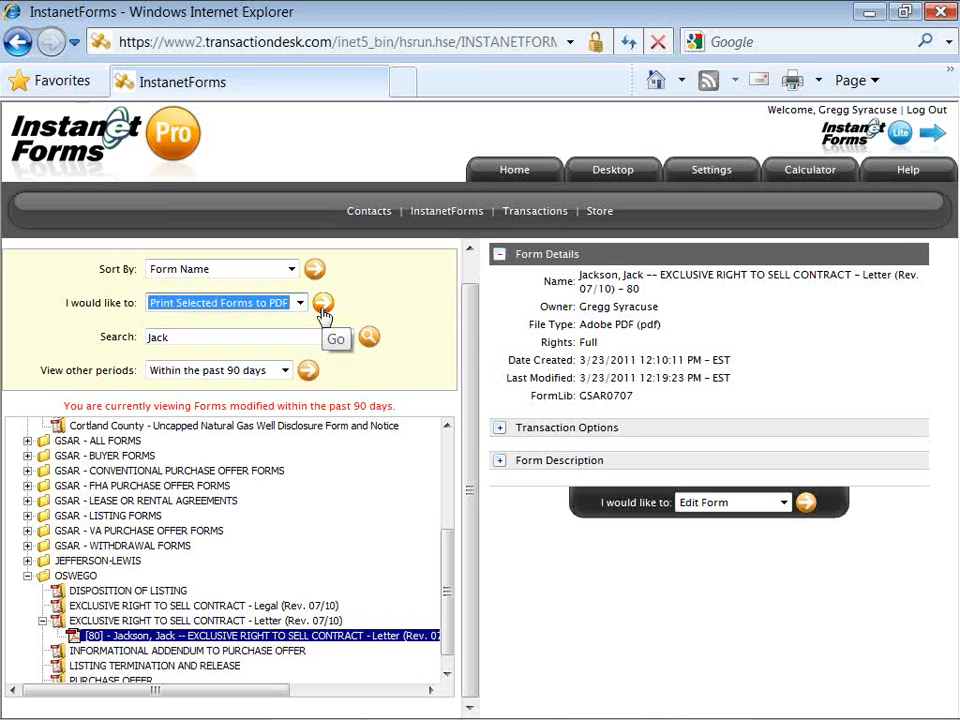
click(323, 314)
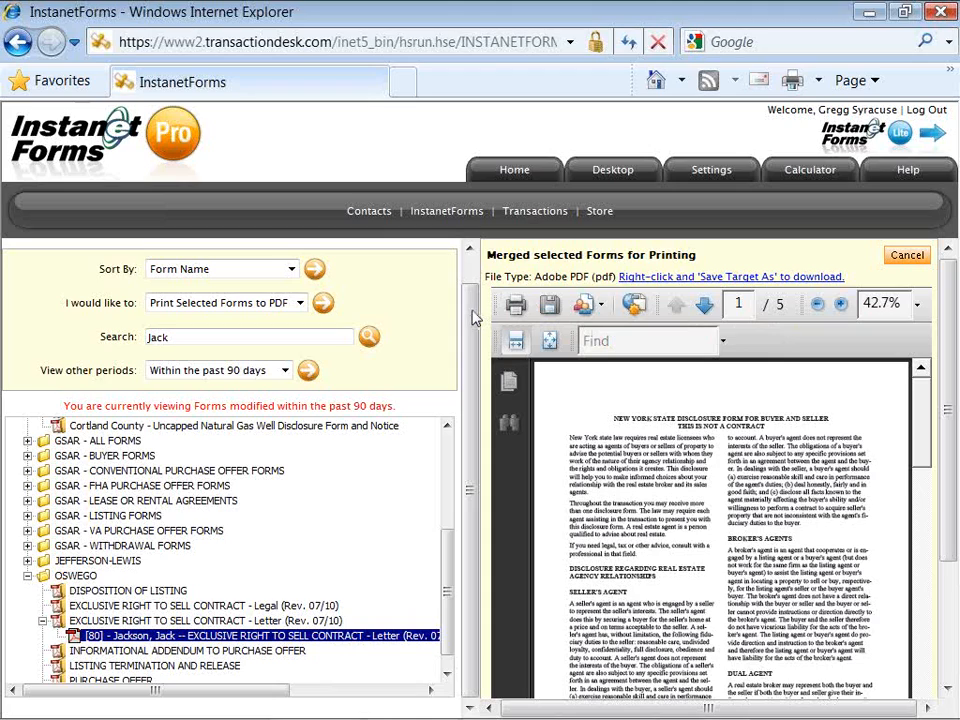
drag(472, 311, 475, 287)
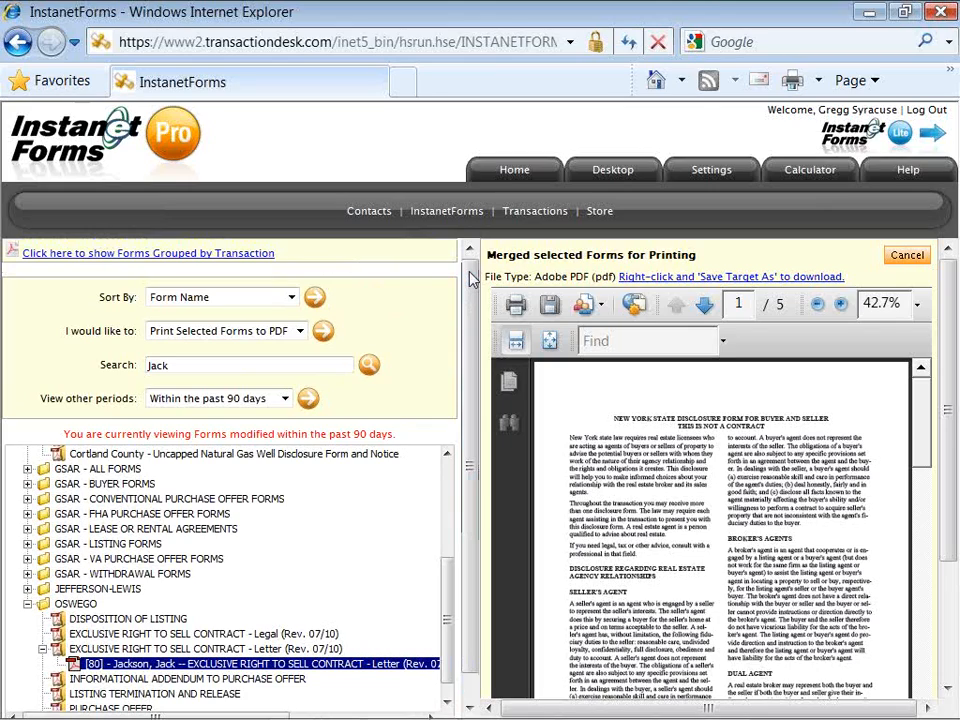
Step: Go from the home page to Settings and continue into the My Clauses list of 7 clauses
click(513, 172)
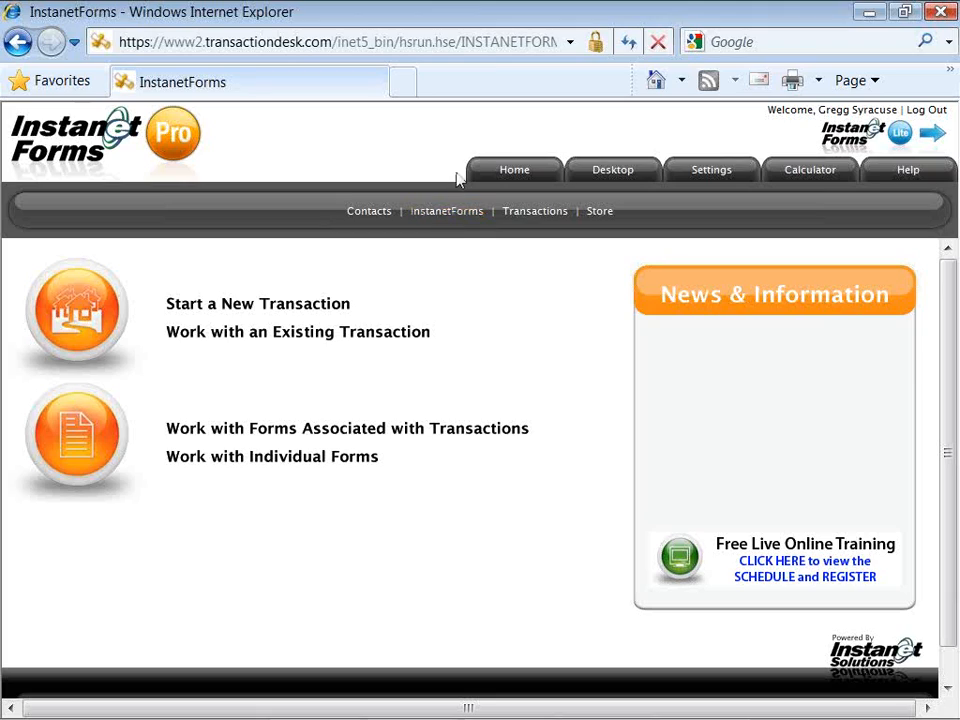
click(707, 172)
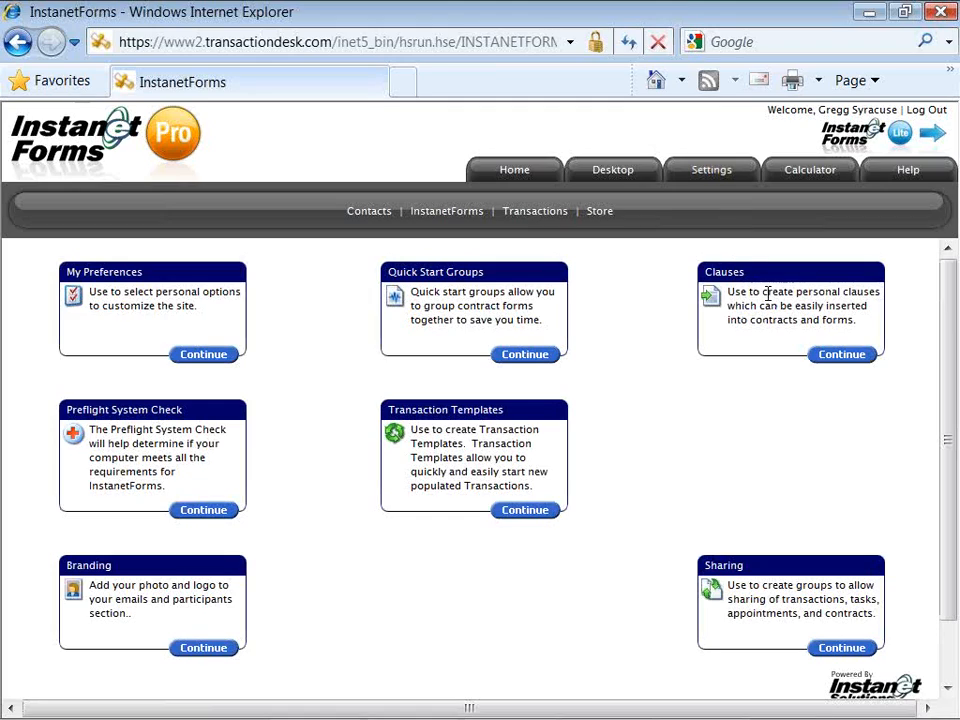
click(832, 356)
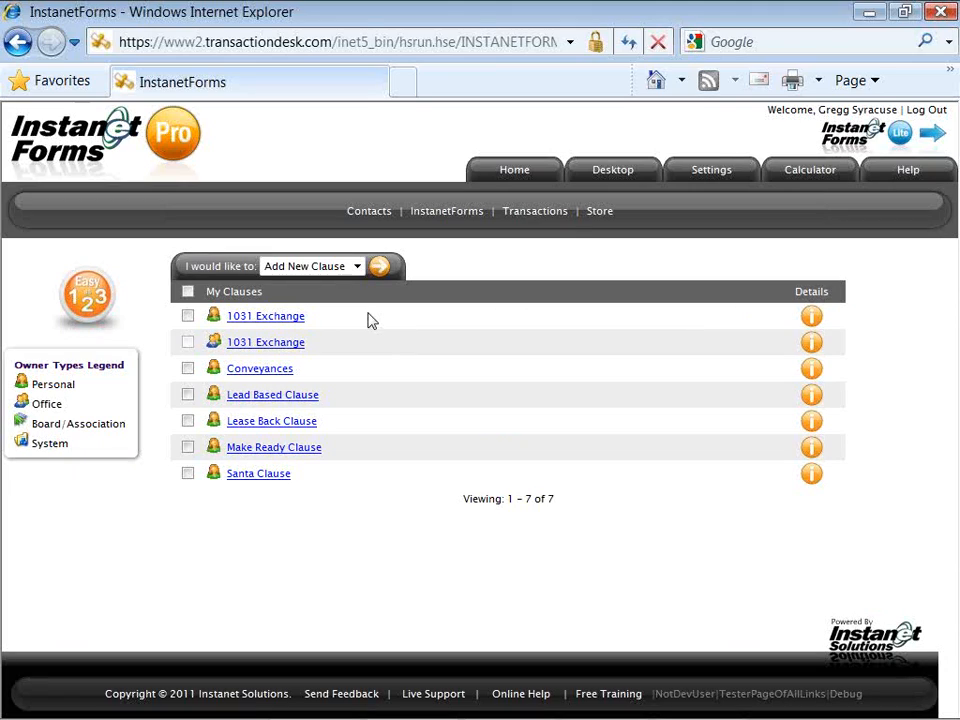
drag(185, 267, 283, 280)
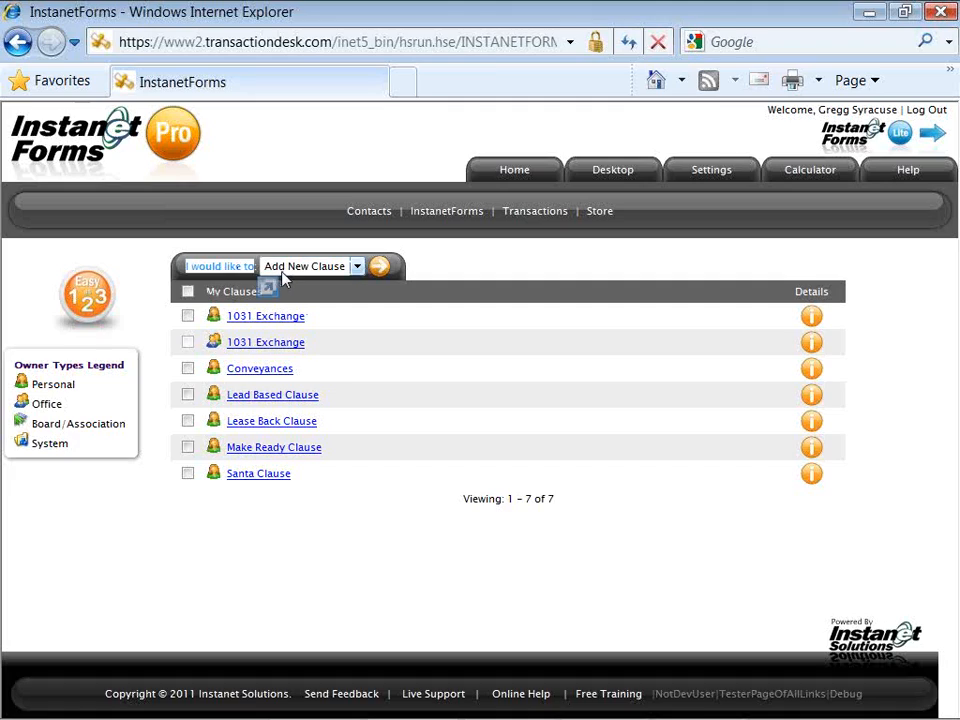
Step: Add a clause titled 'Buyer's Pre Lease Clause' describing leasing the property prior to closing and funding
click(378, 269)
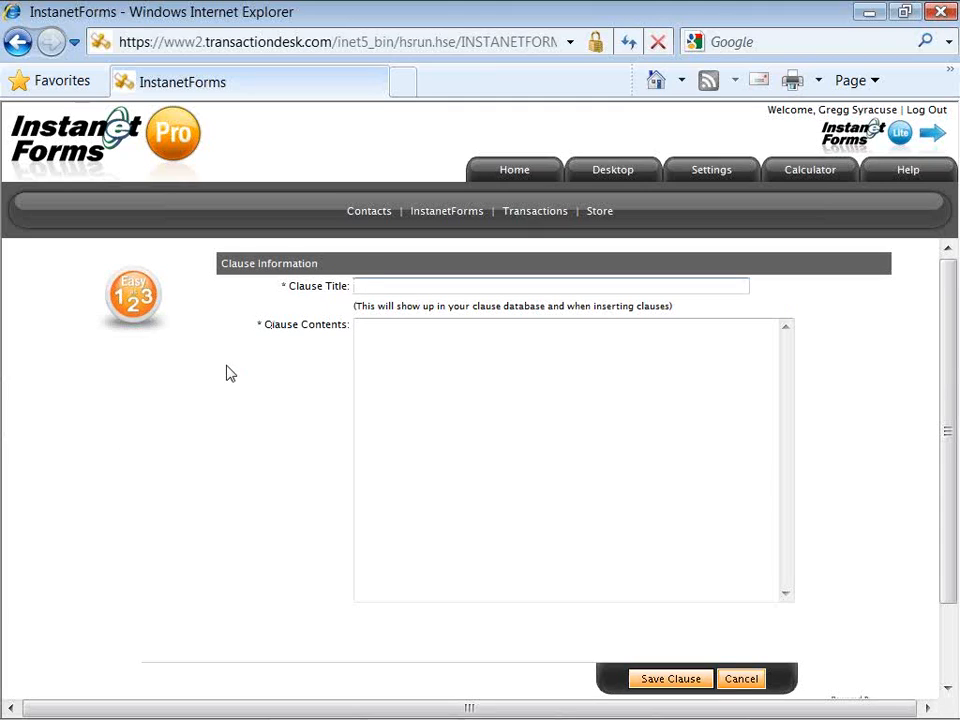
text(Buyer's Pre Lease Clause)
key(Tab)
text(Language used when a buyer would like to lease a p)
key(BackSpace)
key(BackSpace)
key(BackSpace)
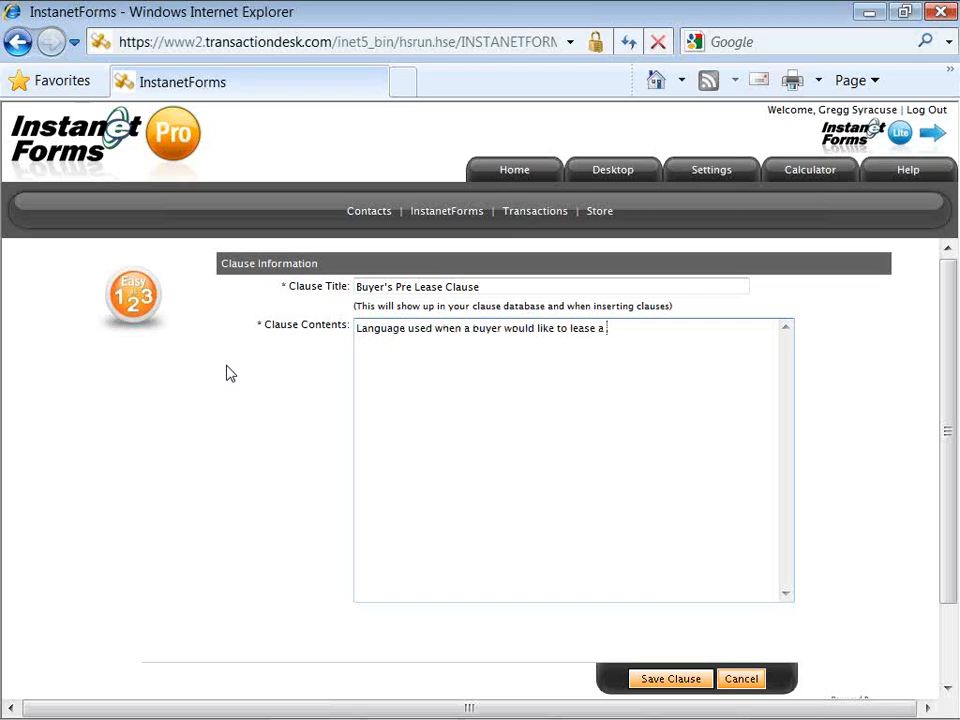
text(the property prior to cl)
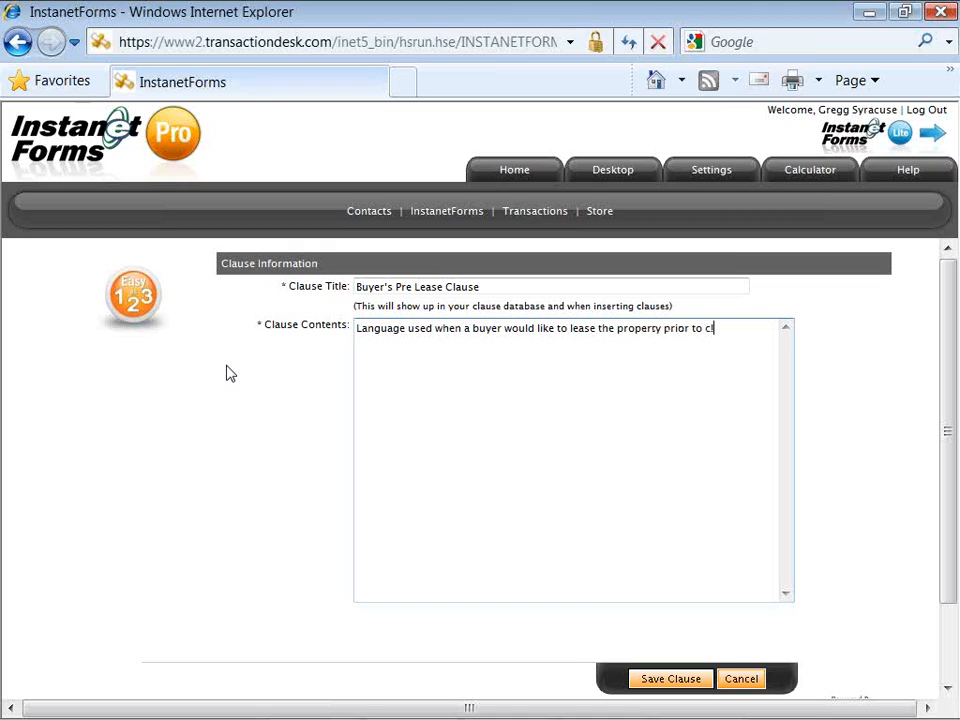
text(osing.and funding!)
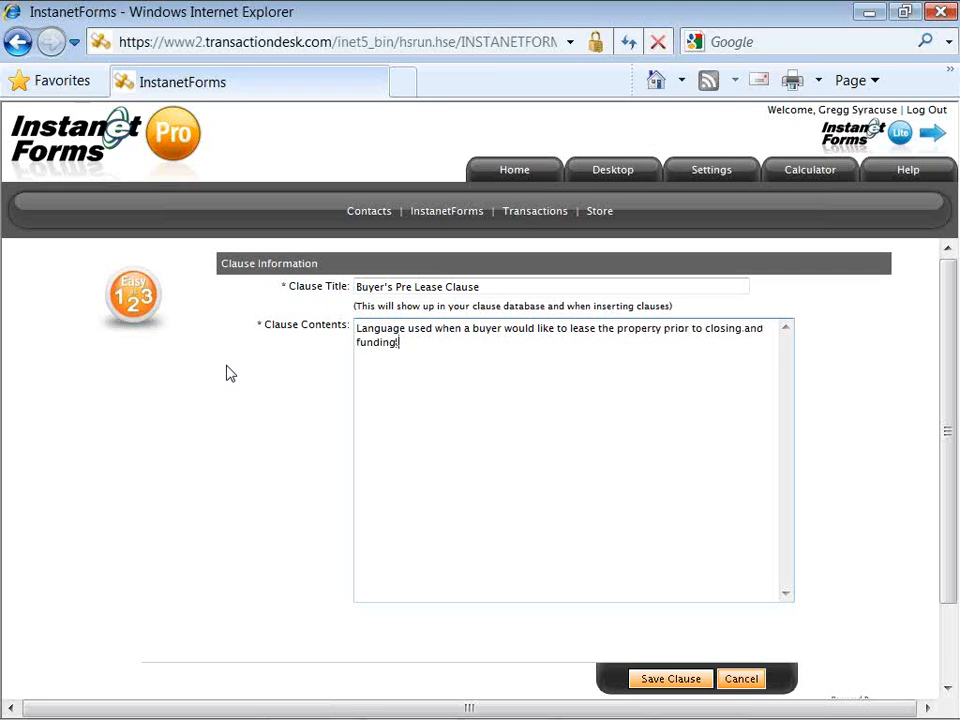
key(BackSpace)
text(.)
Step: Save the Buyer's Pre Lease Clause, check it in My Clauses (now 8 entries), then go Home
click(660, 680)
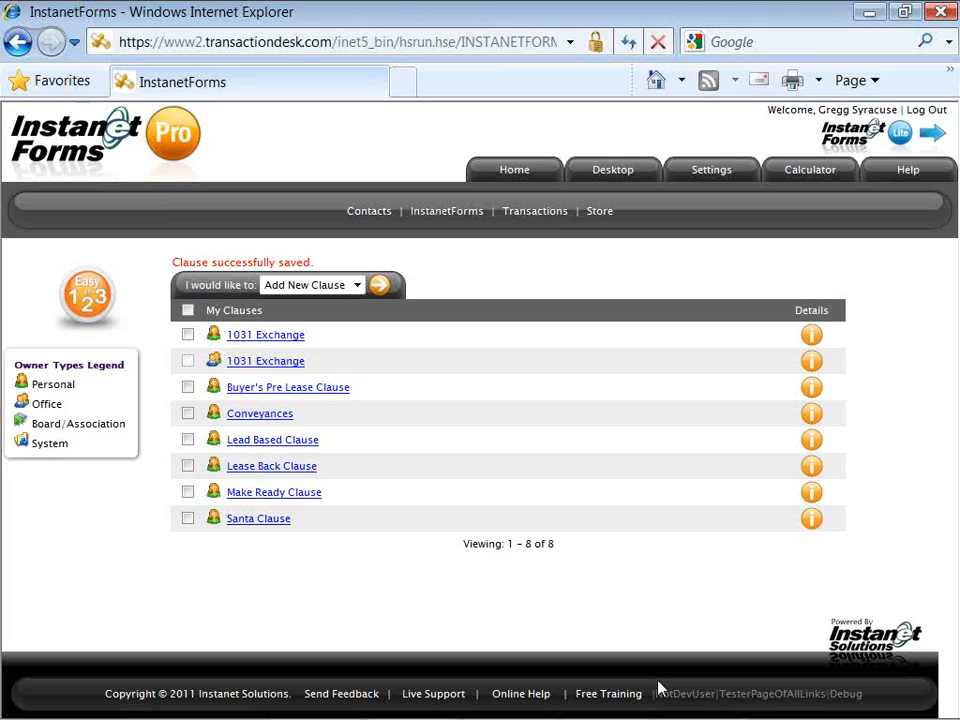
drag(690, 657, 687, 598)
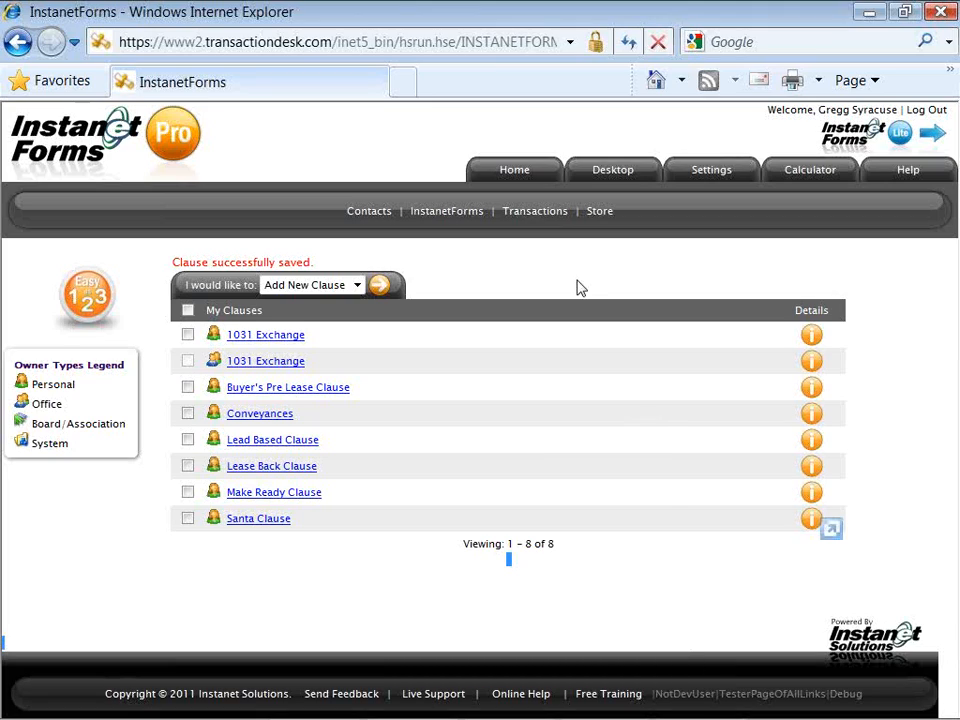
click(514, 172)
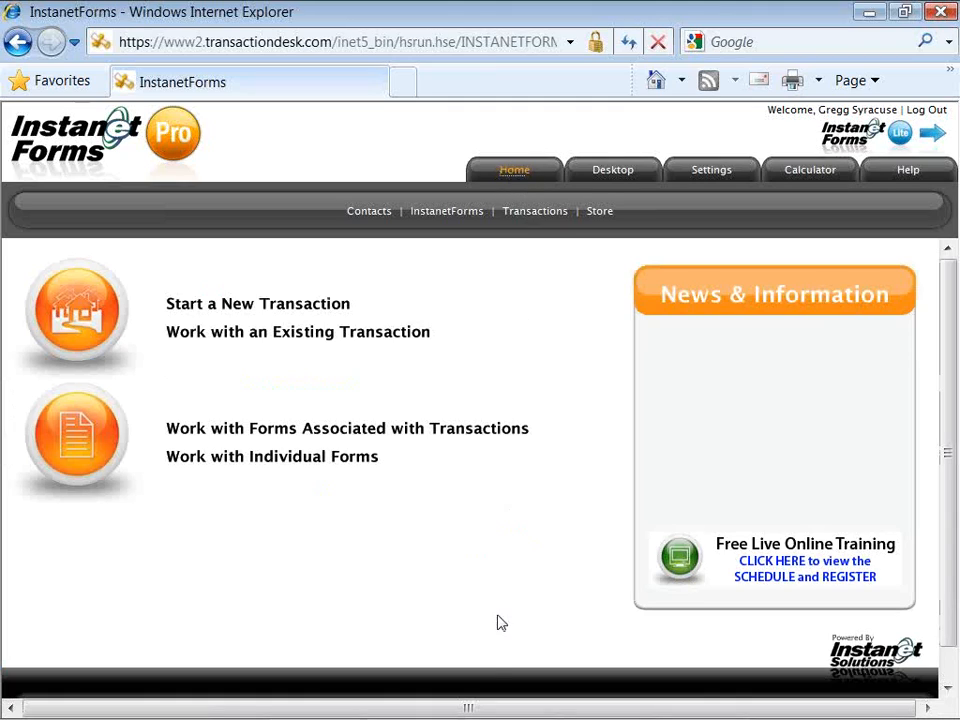
Step: In the Notepad notes, highlight the YouTube and TransactionDesk webinar links, the contact e-mail and the free-webinar scheduling link
click(517, 704)
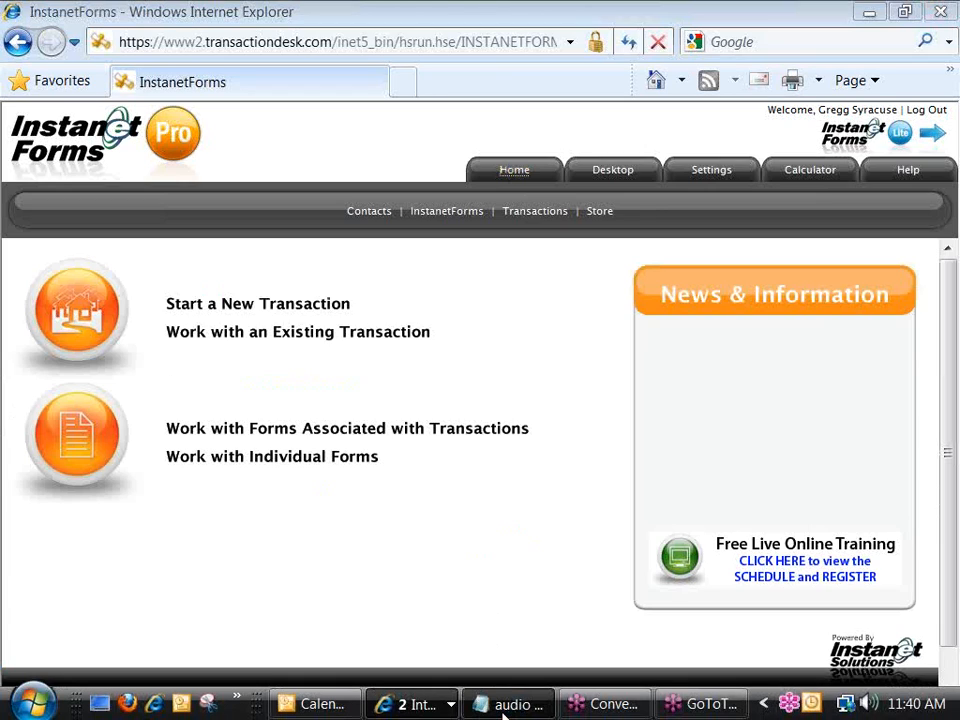
drag(617, 318, 620, 457)
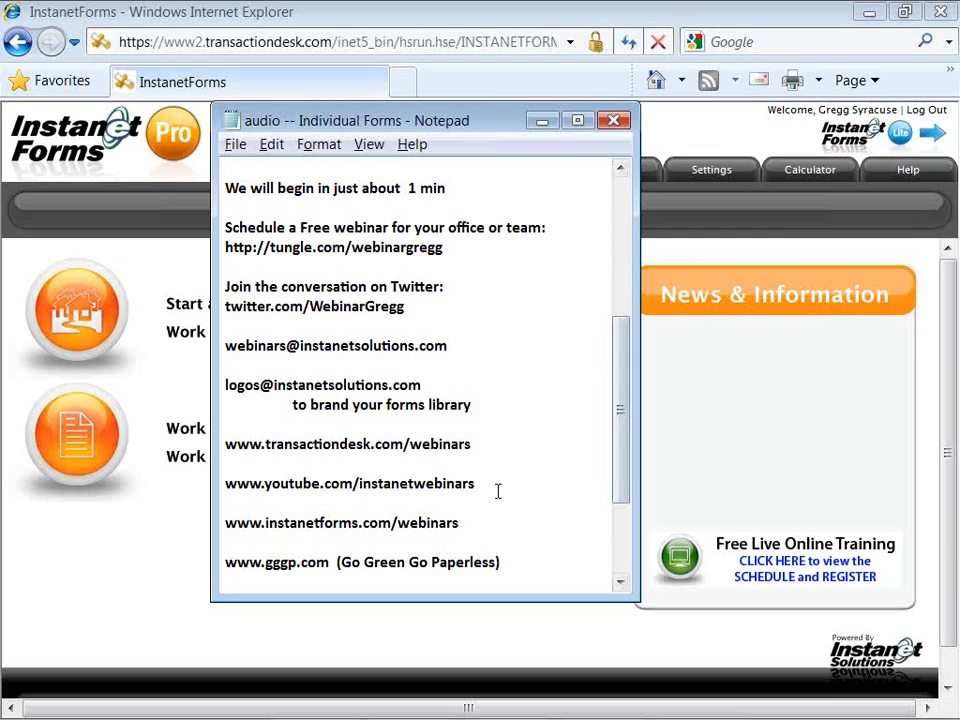
drag(477, 484, 224, 483)
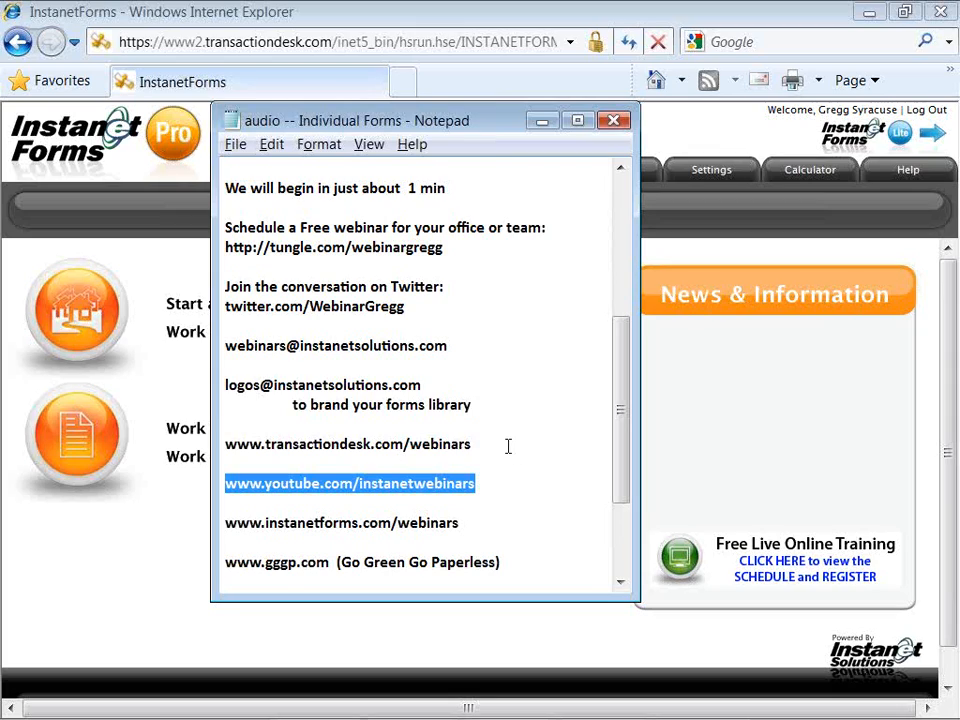
drag(478, 446, 224, 444)
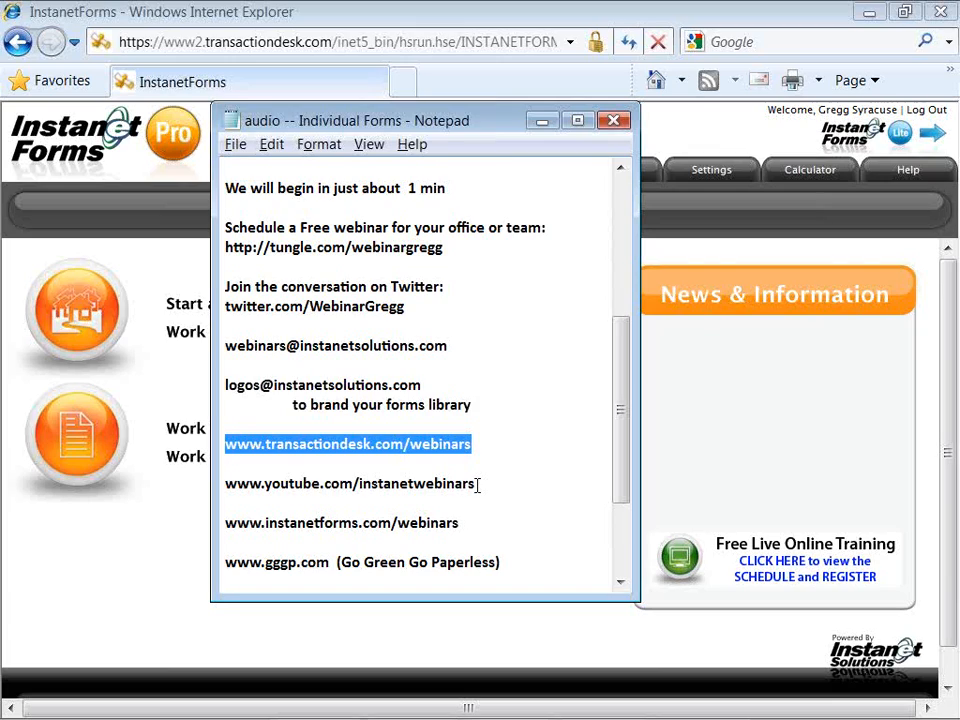
drag(454, 346, 222, 346)
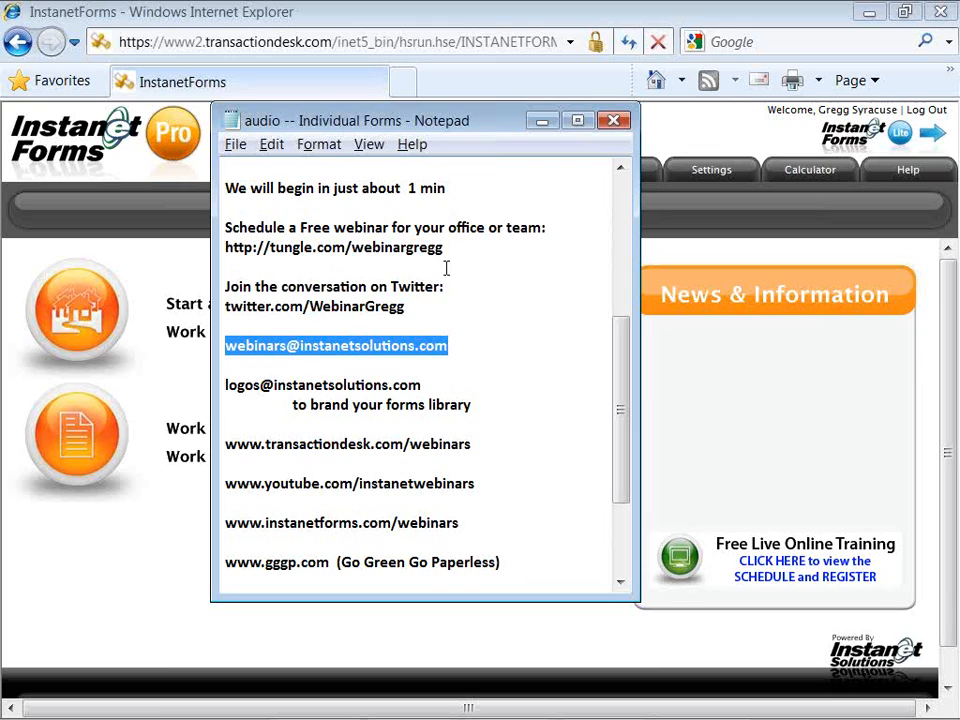
click(409, 243)
drag(354, 247, 225, 247)
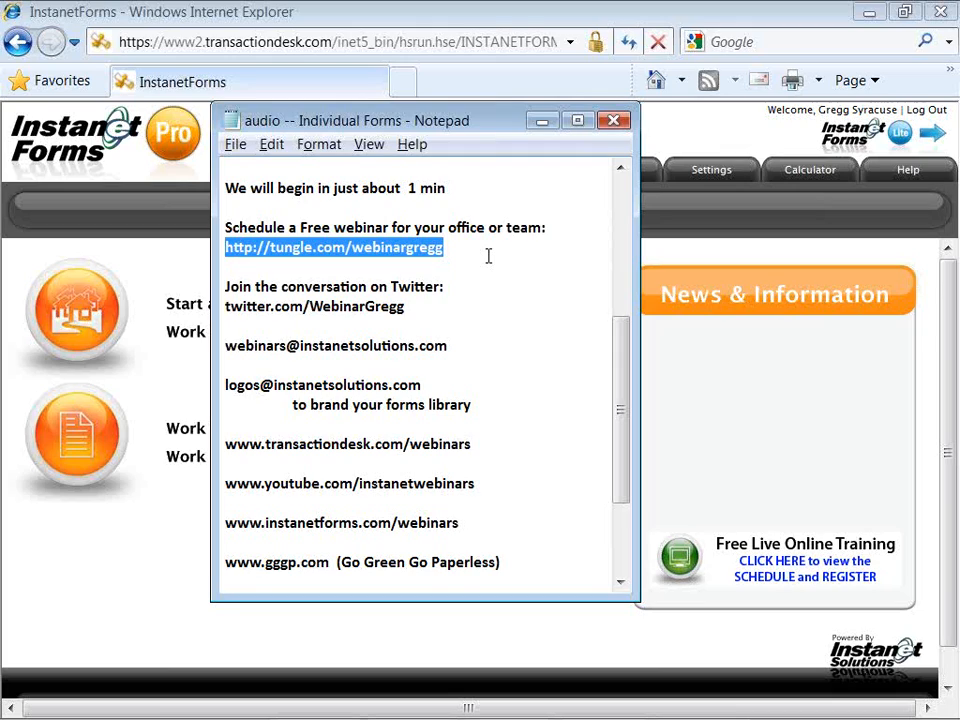
click(946, 48)
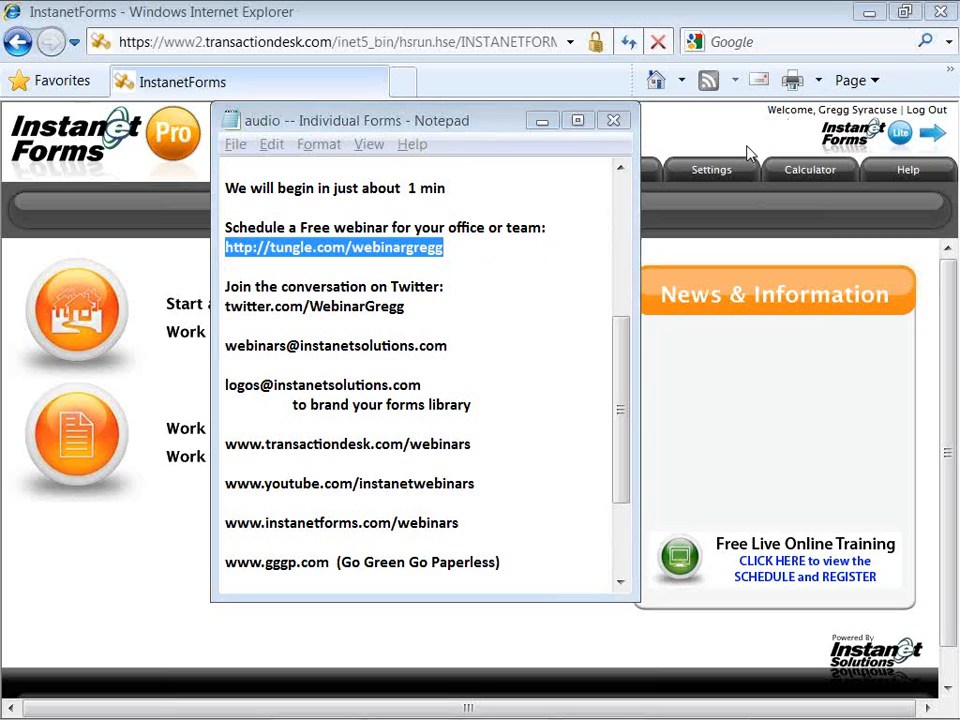